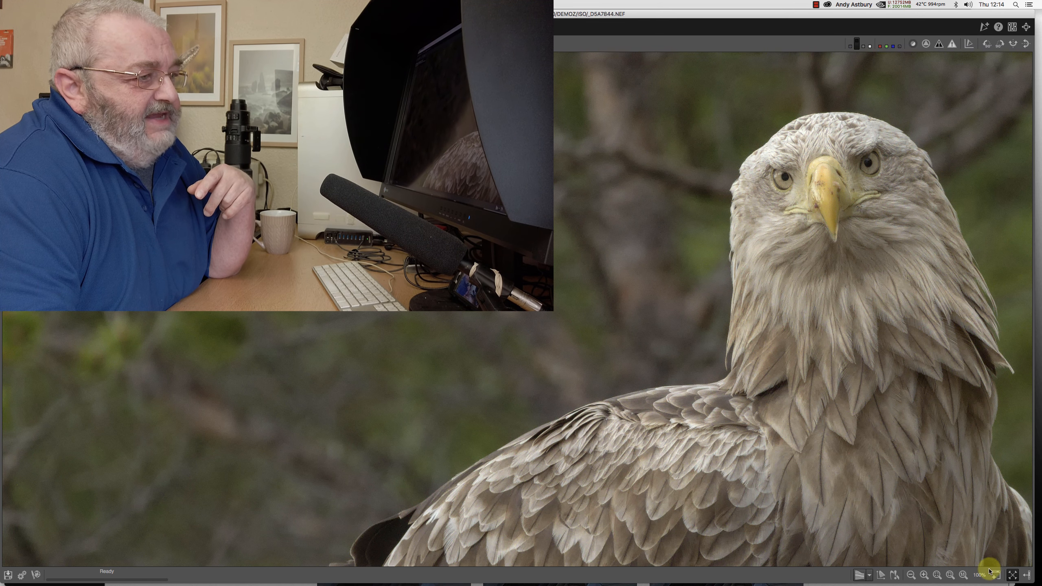
# Apply the MyBase processing profile to the eagle photo and view the image without the side panels
pyautogui.click(1012, 575)
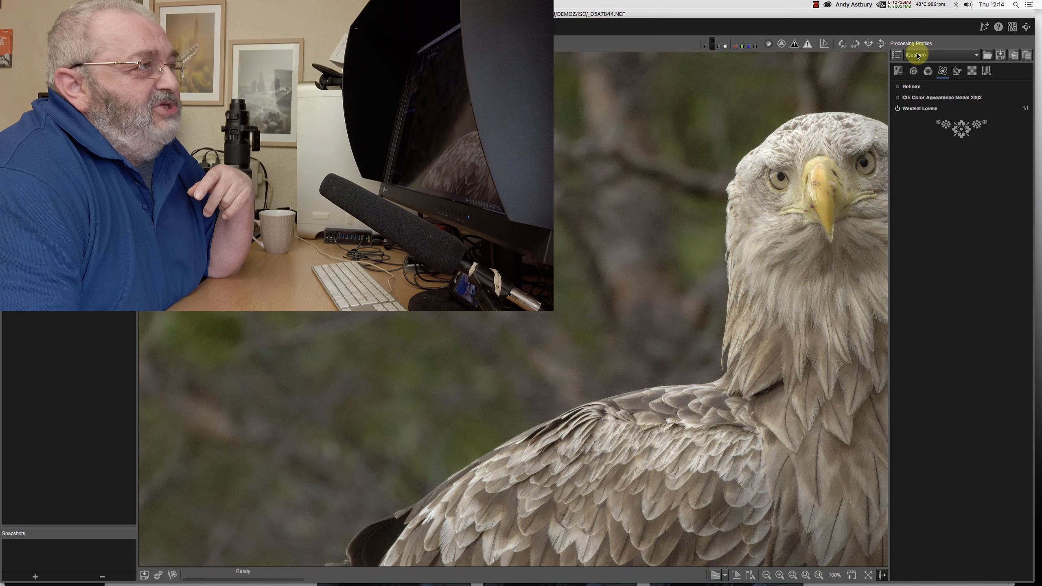
pyautogui.click(918, 56)
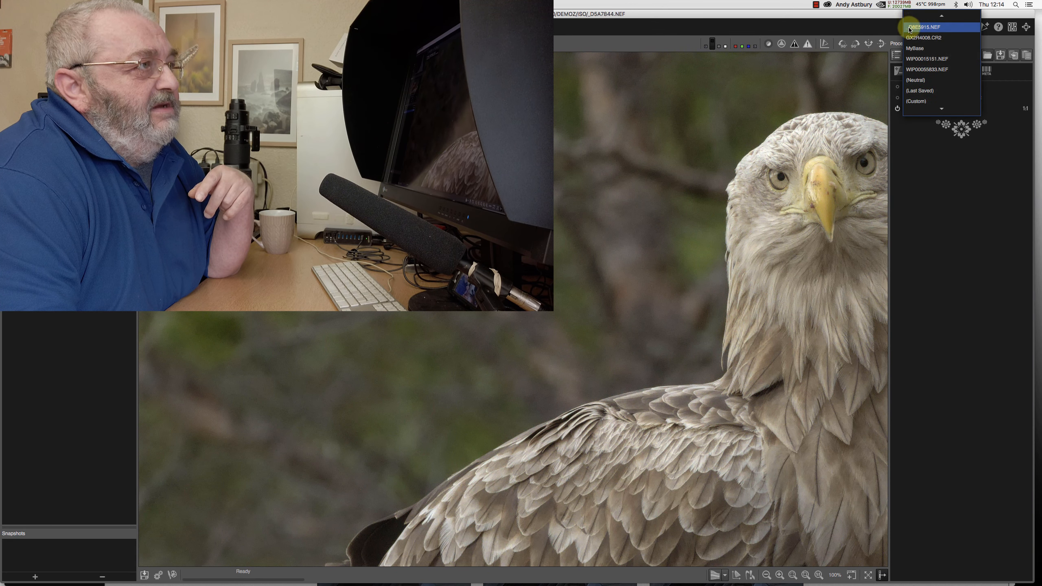
pyautogui.click(917, 48)
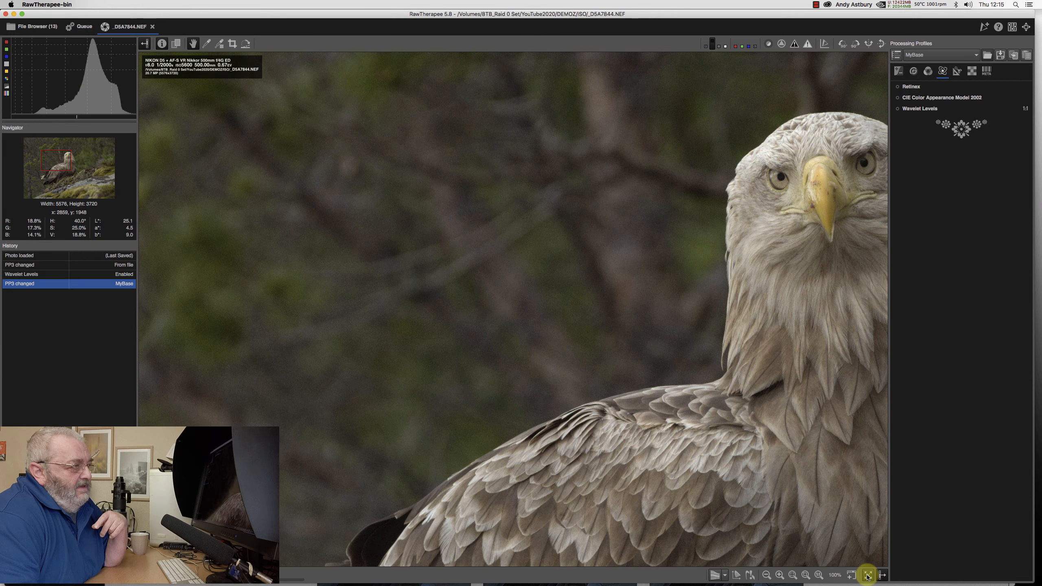
pyautogui.click(868, 575)
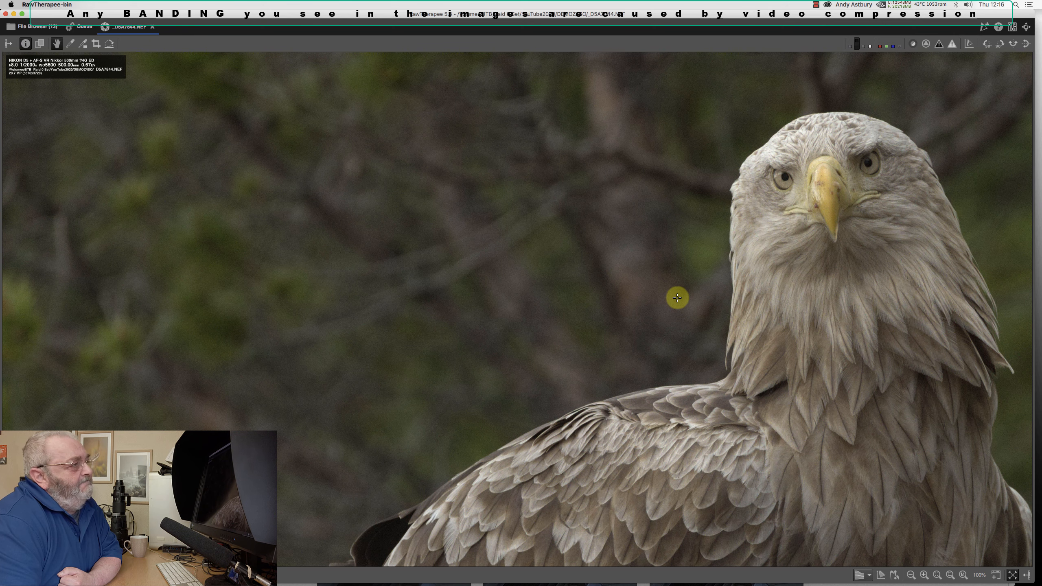
# Enable L*a*b* Adjustments and set the L* curve type to Custom
pyautogui.moveTo(676, 298); pyautogui.dragTo(567, 301)
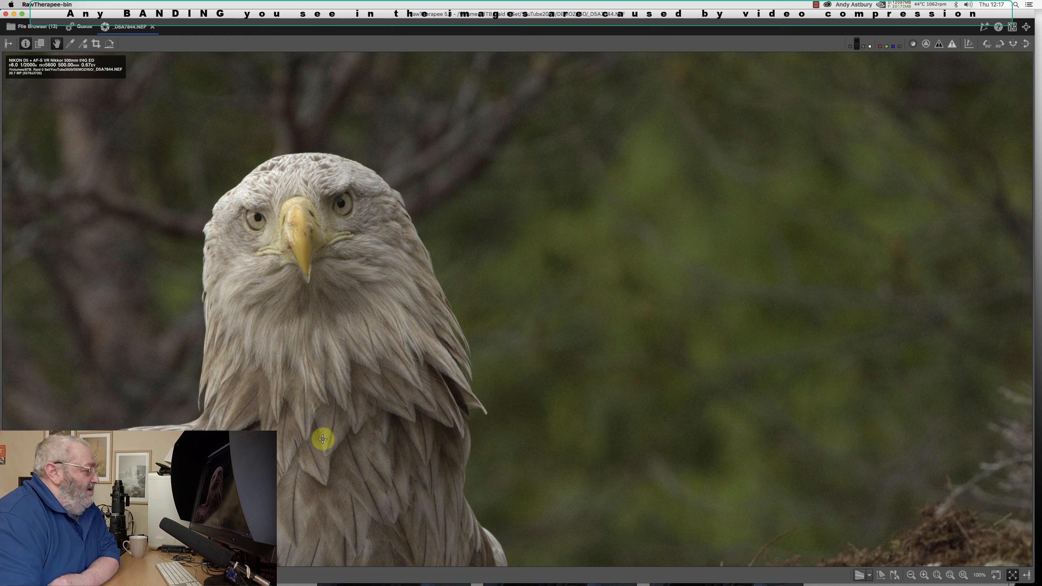
pyautogui.moveTo(307, 440); pyautogui.dragTo(408, 426)
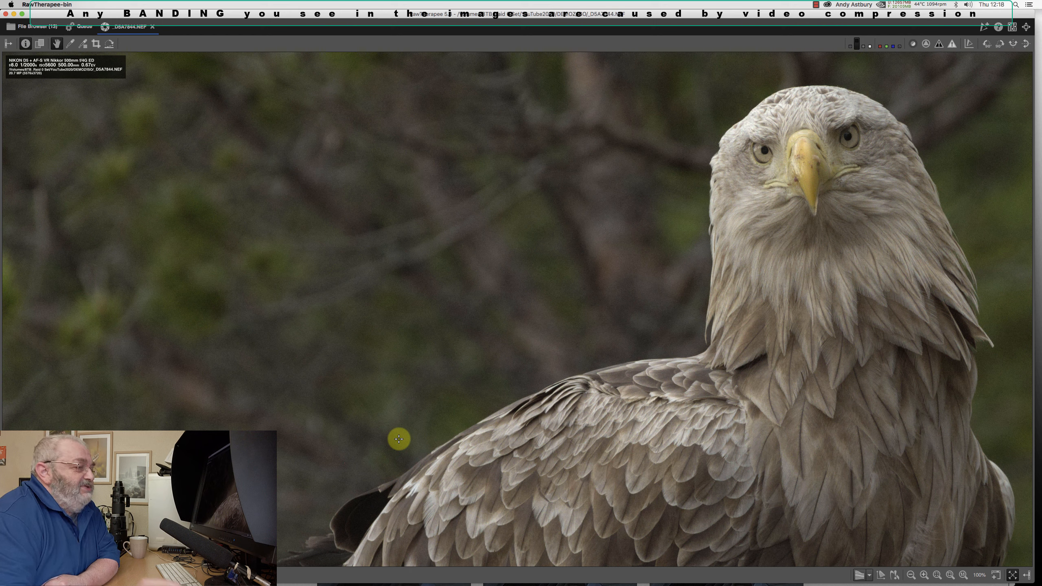
pyautogui.click(1011, 575)
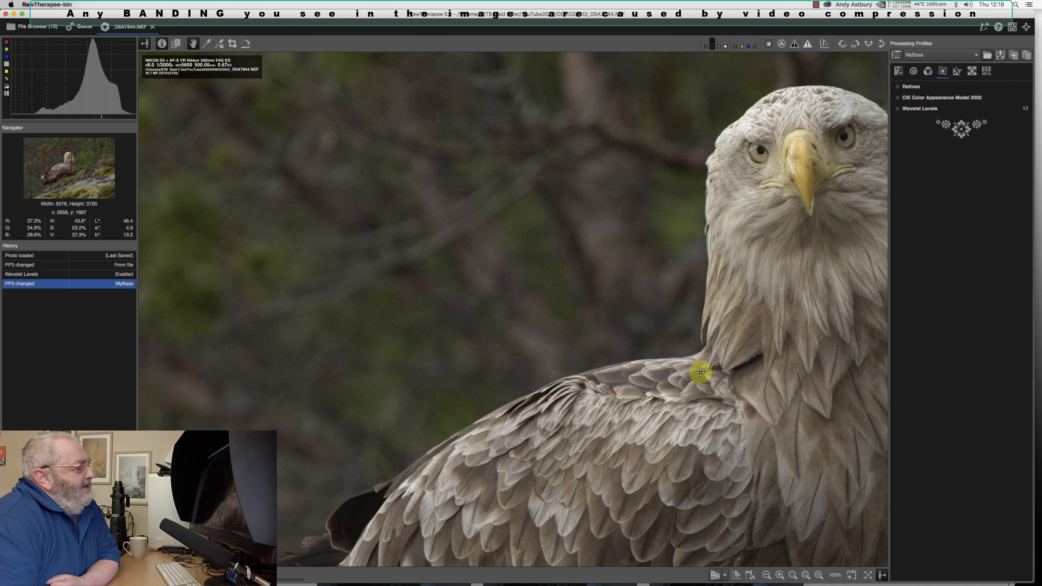
pyautogui.moveTo(732, 336); pyautogui.dragTo(648, 348)
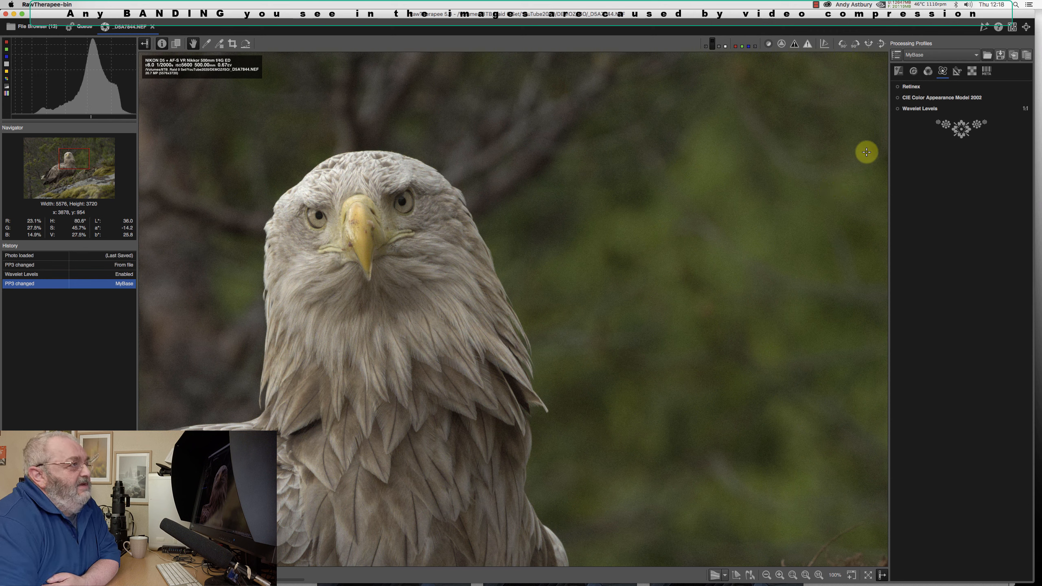
pyautogui.click(898, 71)
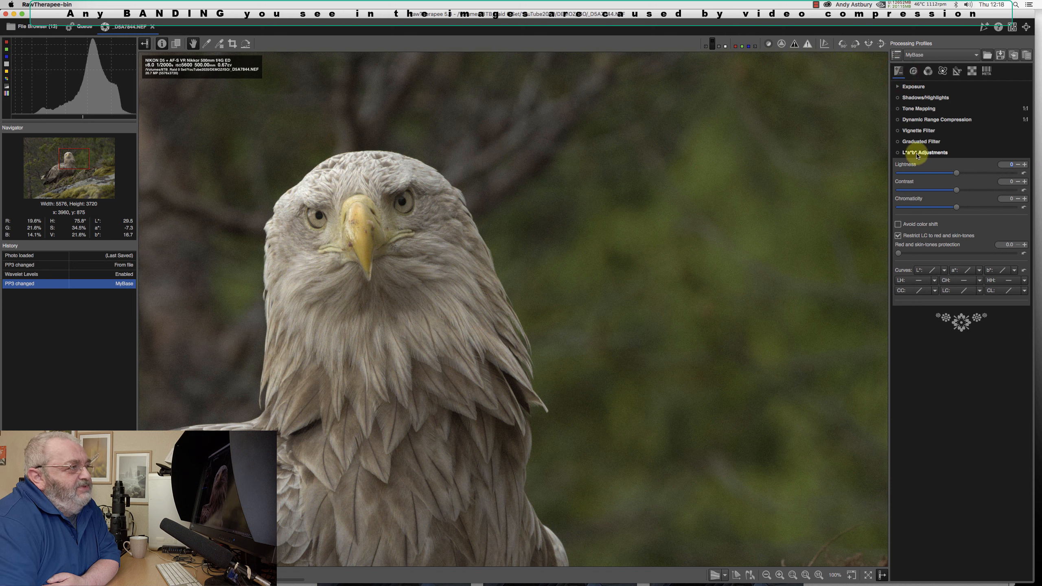
pyautogui.click(897, 153)
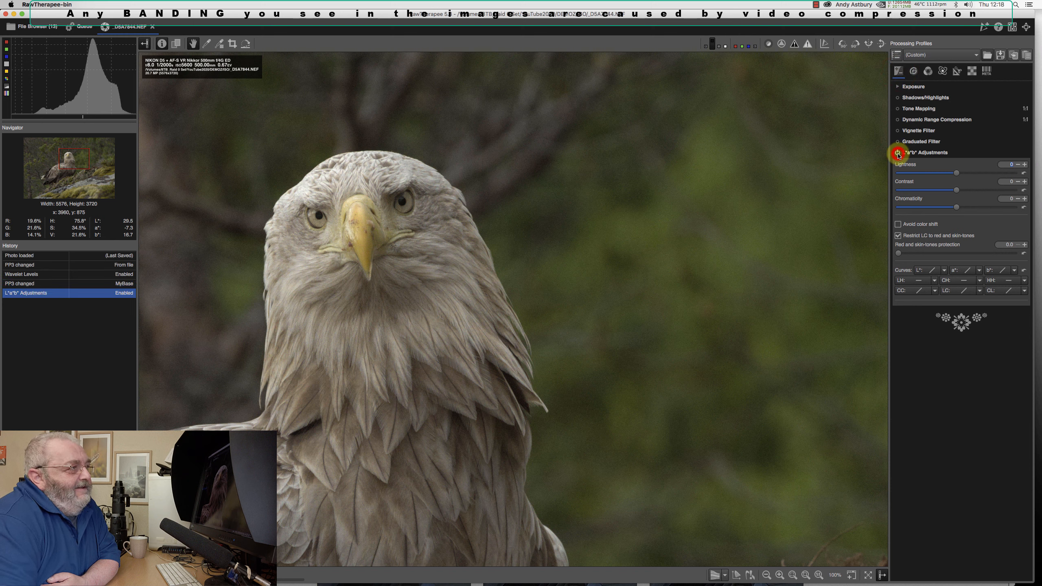
pyautogui.click(943, 271)
pyautogui.click(958, 322)
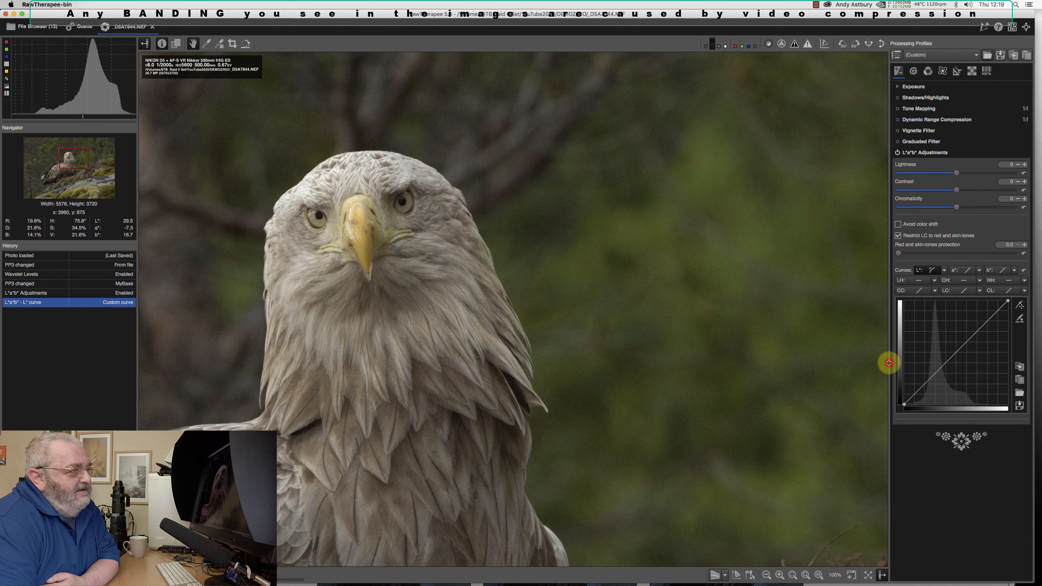
# Enlarge the L* curve graph and raise its lower midtones slightly to brighten the photo
pyautogui.moveTo(889, 363); pyautogui.dragTo(834, 369)
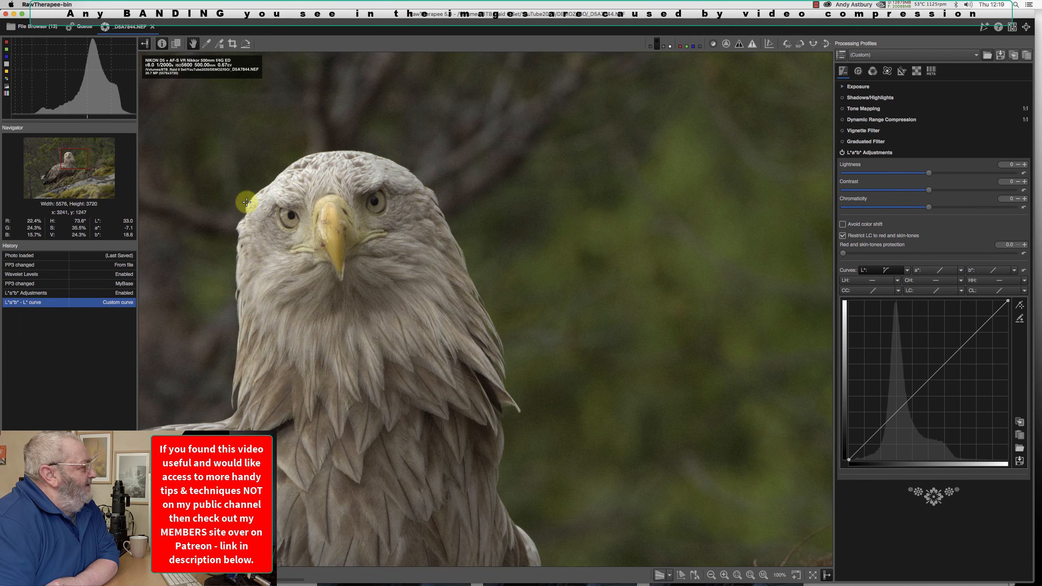
pyautogui.click(145, 44)
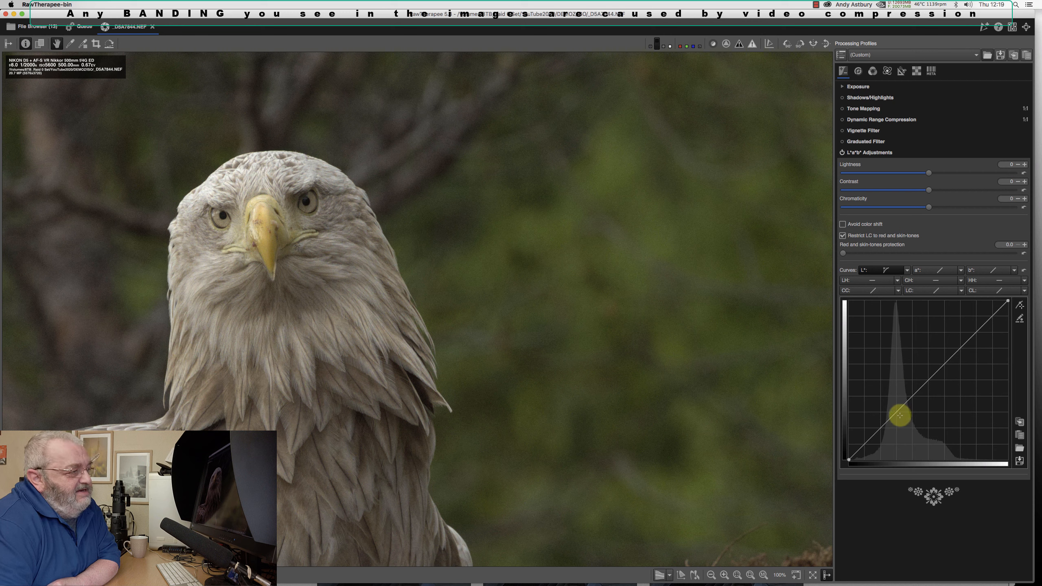
pyautogui.moveTo(898, 411); pyautogui.dragTo(903, 393)
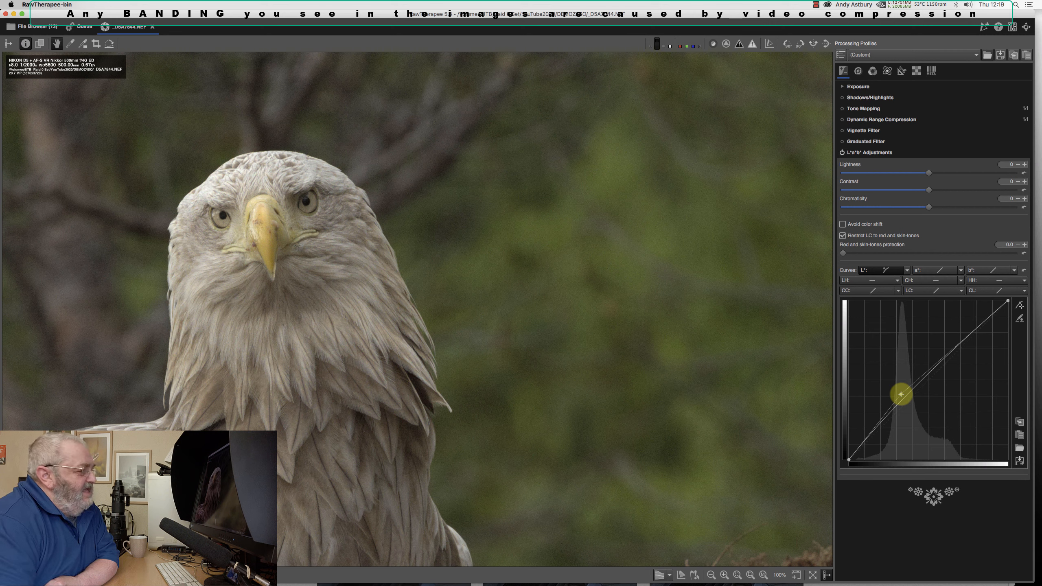
pyautogui.click(857, 153)
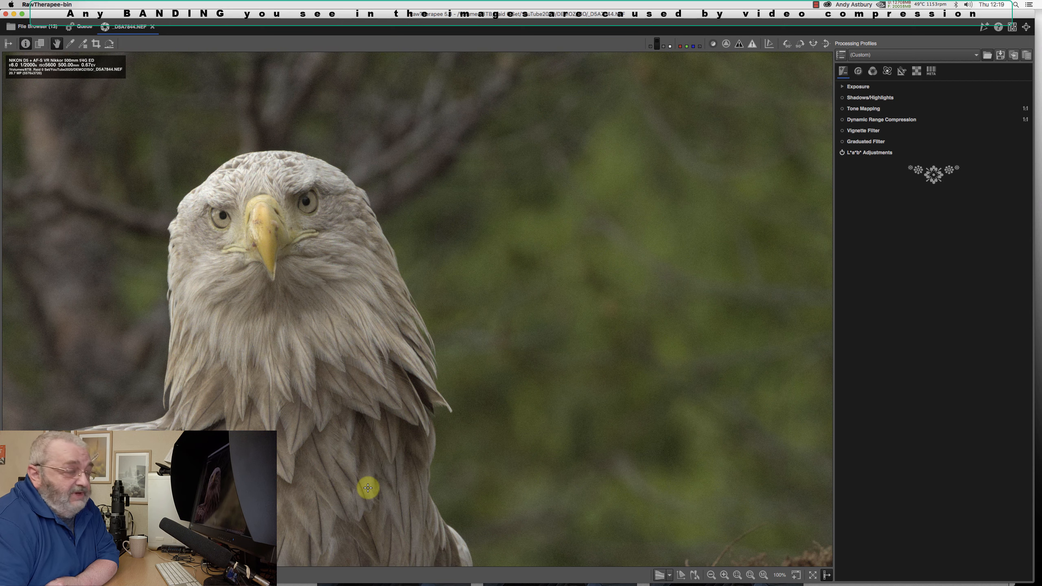
# Set the raw demosaicing method to RCD+VNG4
pyautogui.moveTo(274, 524); pyautogui.dragTo(367, 438)
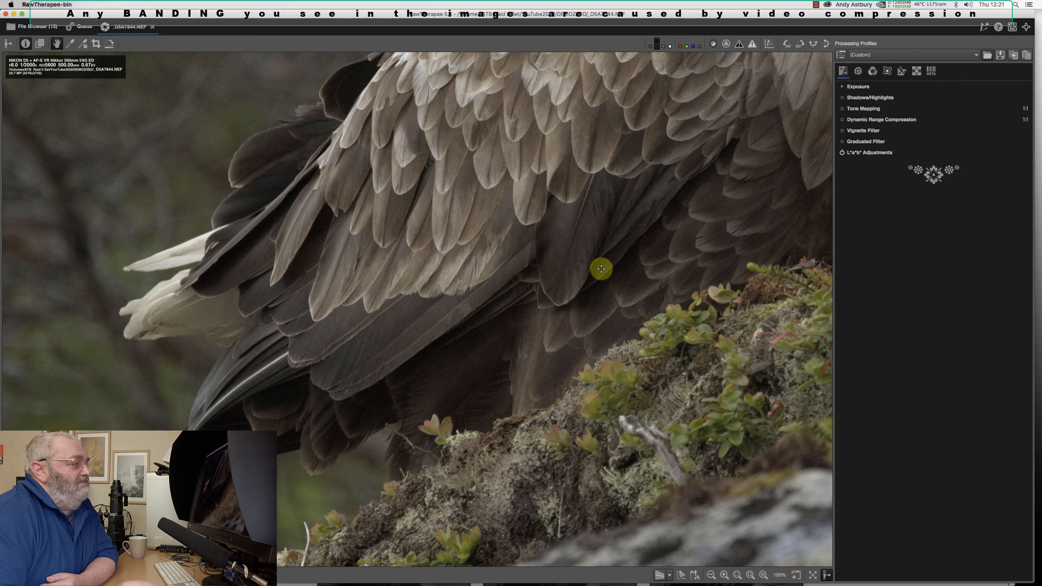
pyautogui.click(887, 72)
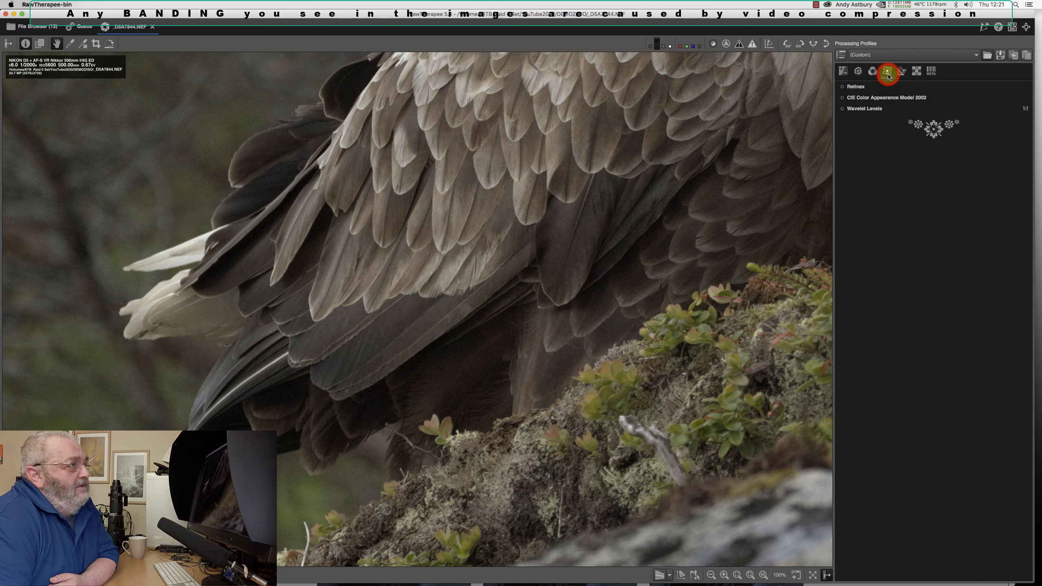
pyautogui.click(917, 72)
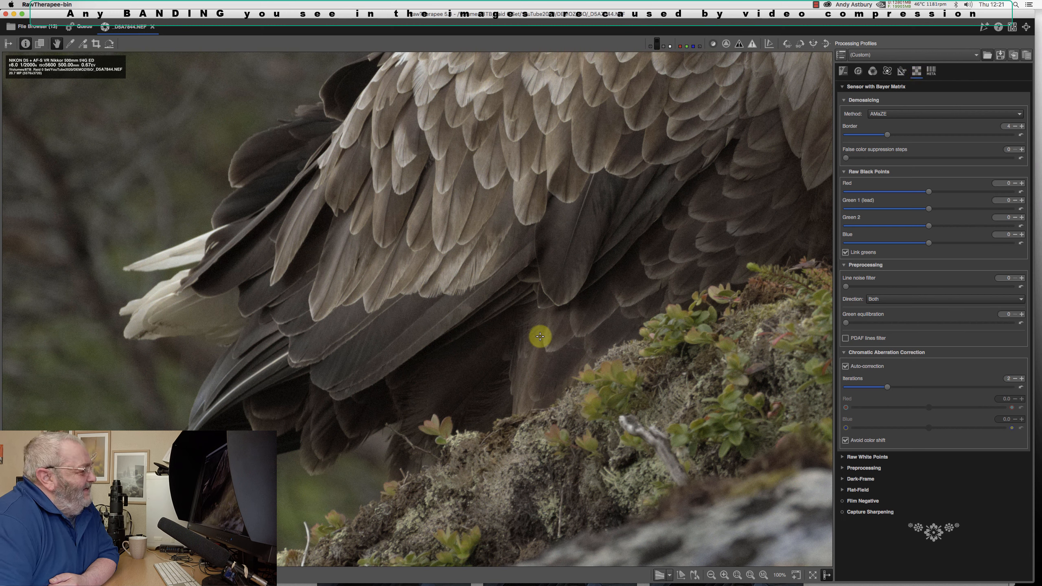
pyautogui.click(878, 115)
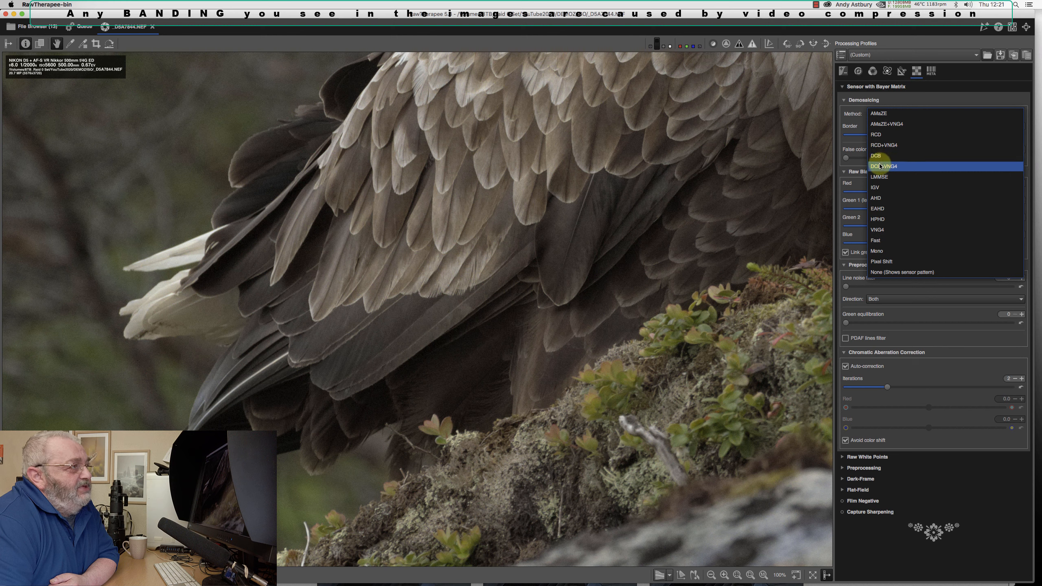
pyautogui.click(877, 149)
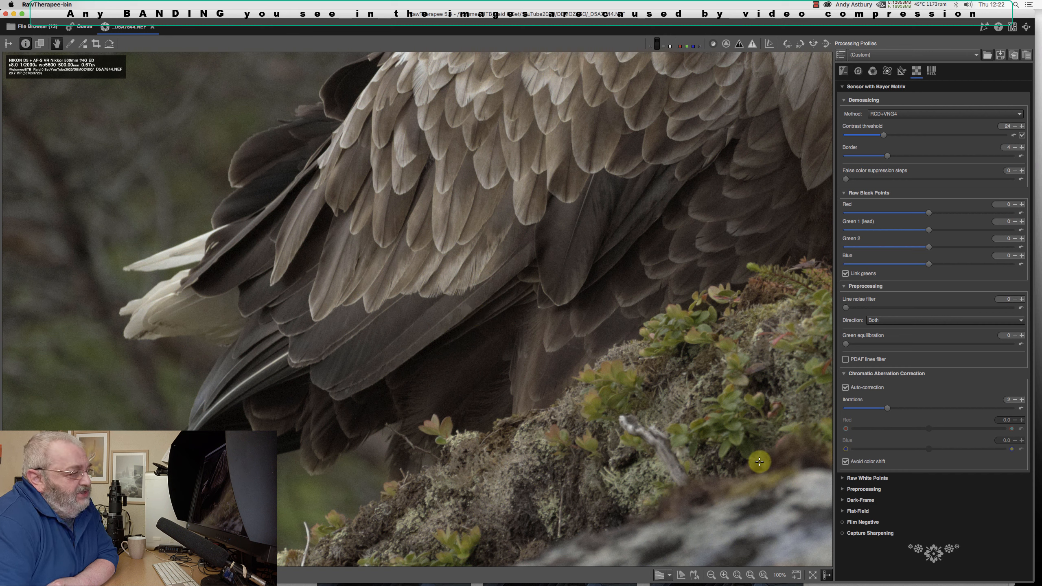
# Try Capture Sharpening on the eagle's feathers and the mossy rock, and switch it off again
pyautogui.click(843, 533)
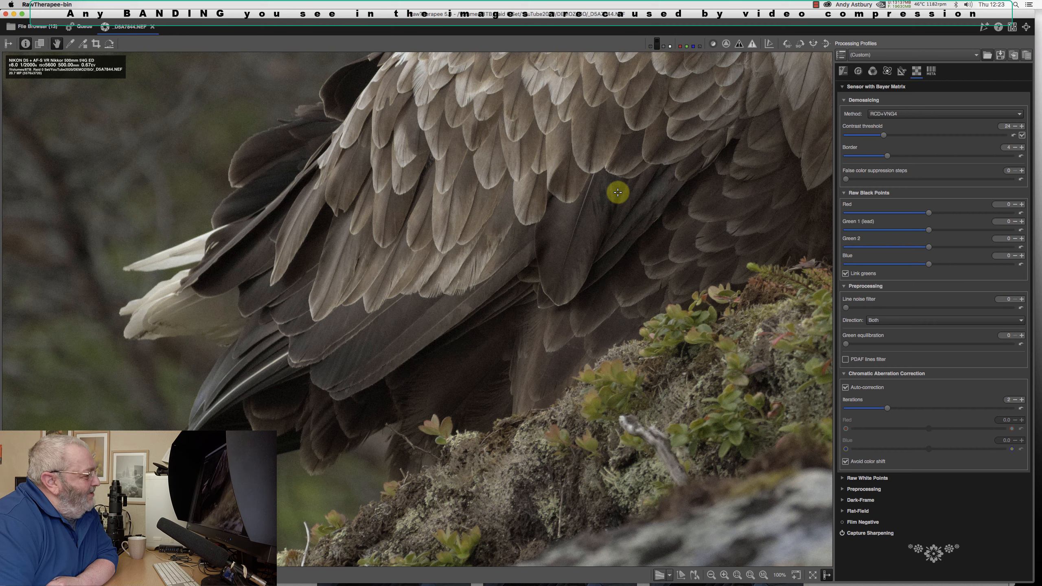
pyautogui.moveTo(616, 193); pyautogui.dragTo(560, 226)
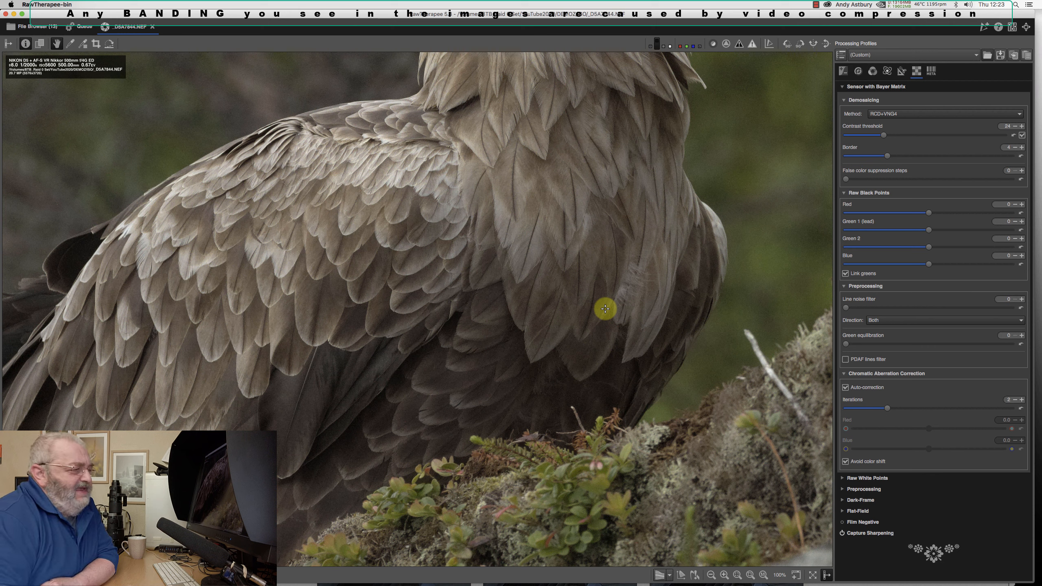
pyautogui.click(842, 534)
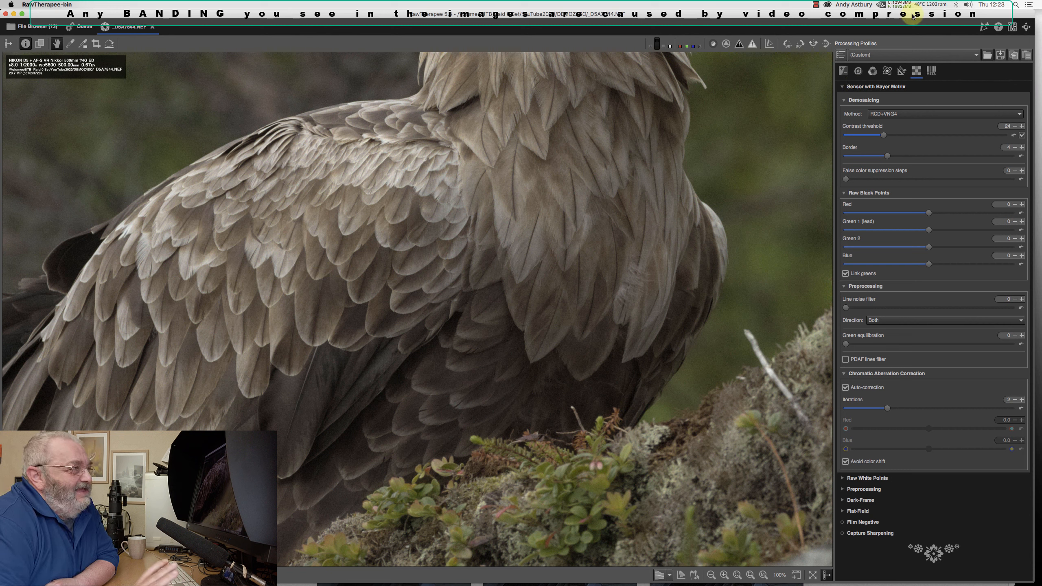
# Enable Wavelet Levels and collapse its Contrast, Chroma and Toning sections
pyautogui.click(887, 72)
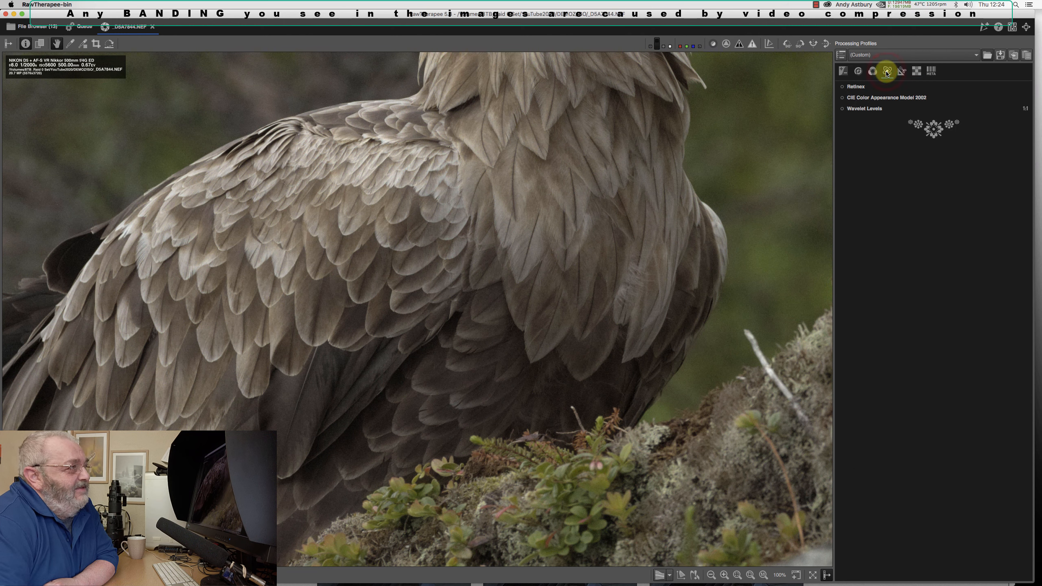
pyautogui.click(842, 109)
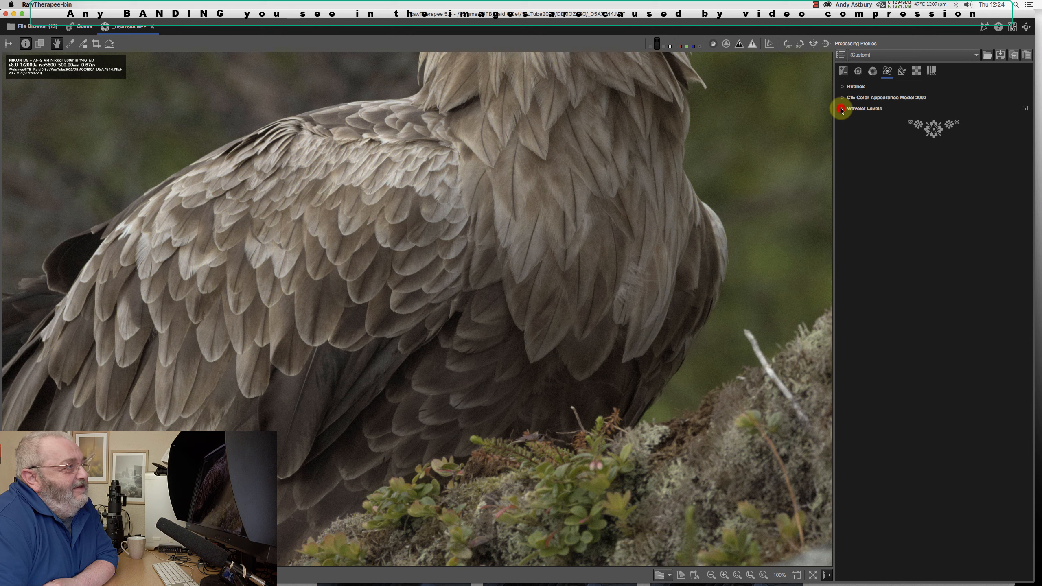
pyautogui.click(864, 114)
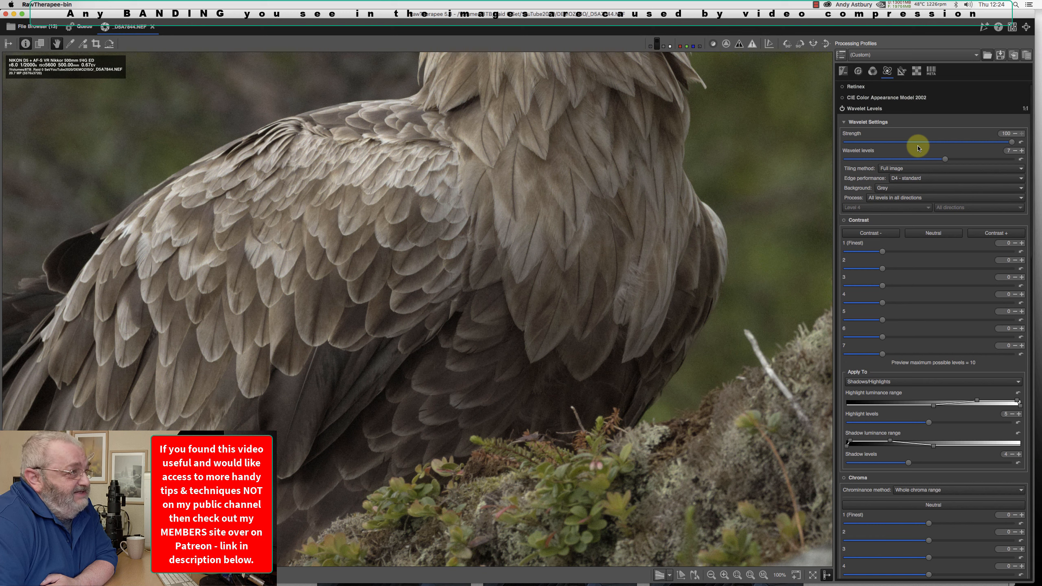
pyautogui.click(864, 222)
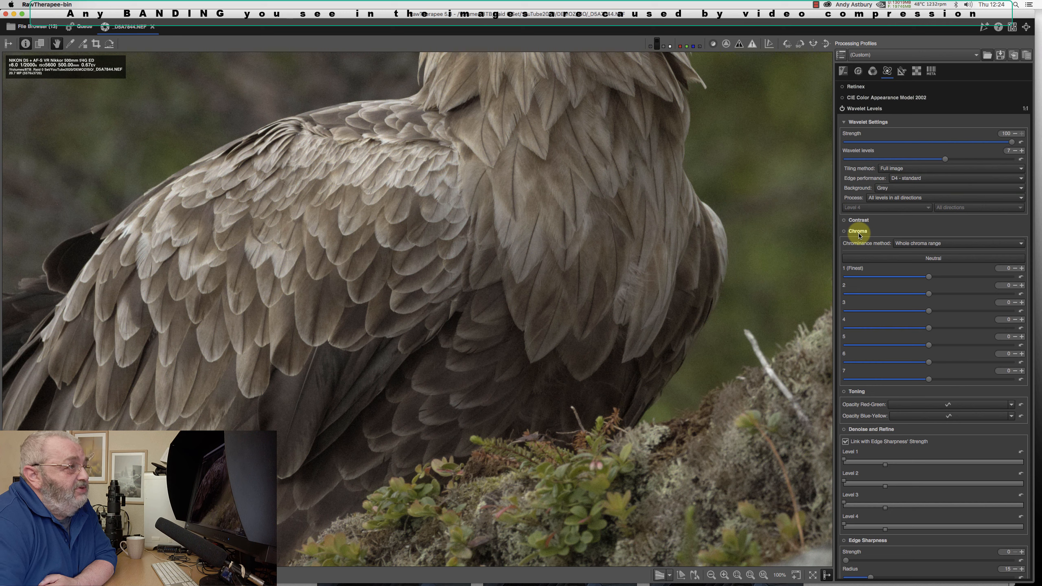
pyautogui.click(858, 232)
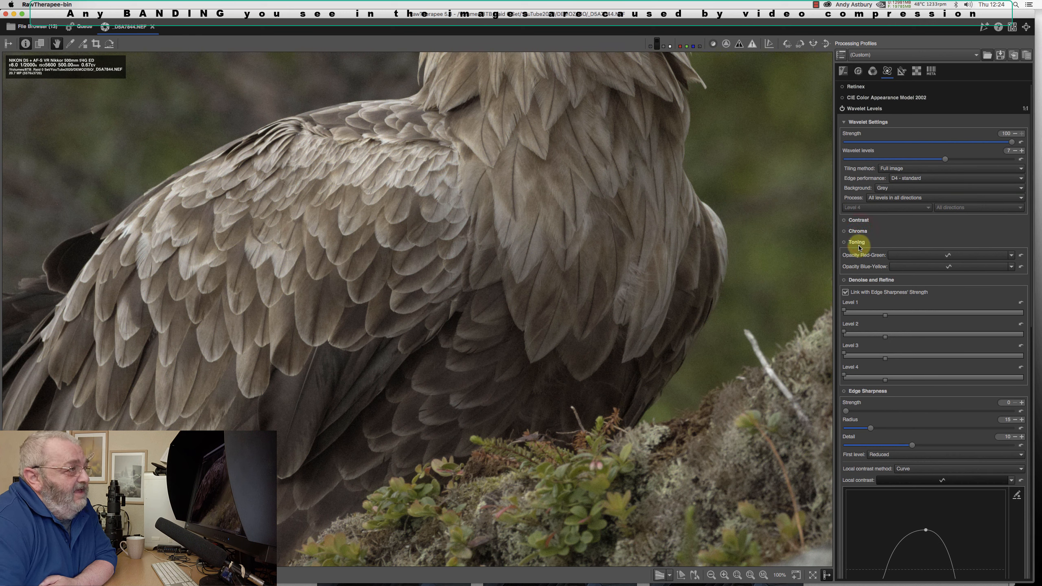
pyautogui.click(857, 242)
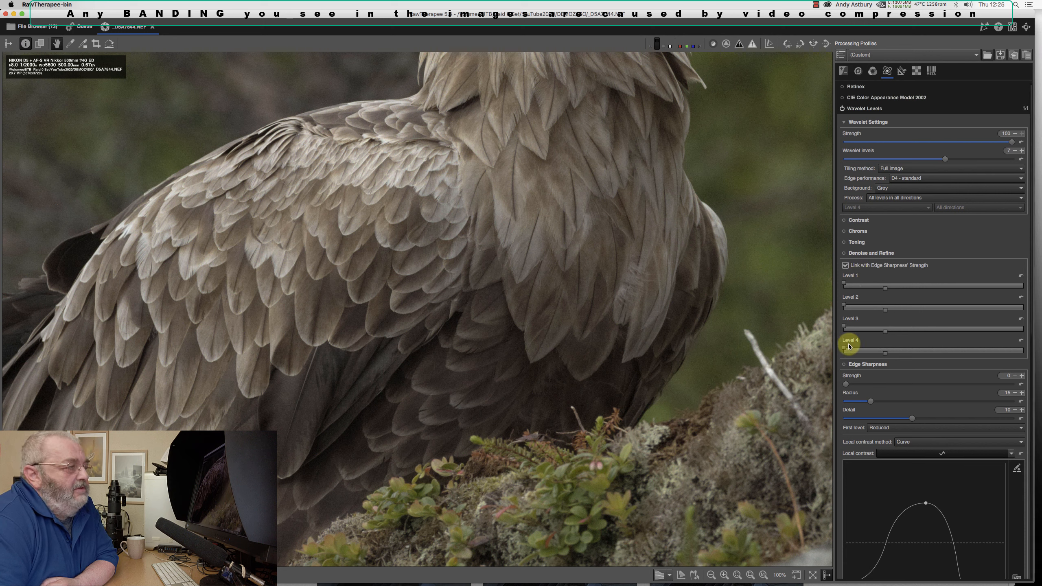
# Enable the wavelet Denoise and Refine section and unlink it from Edge Sharpness' Strength
pyautogui.click(855, 222)
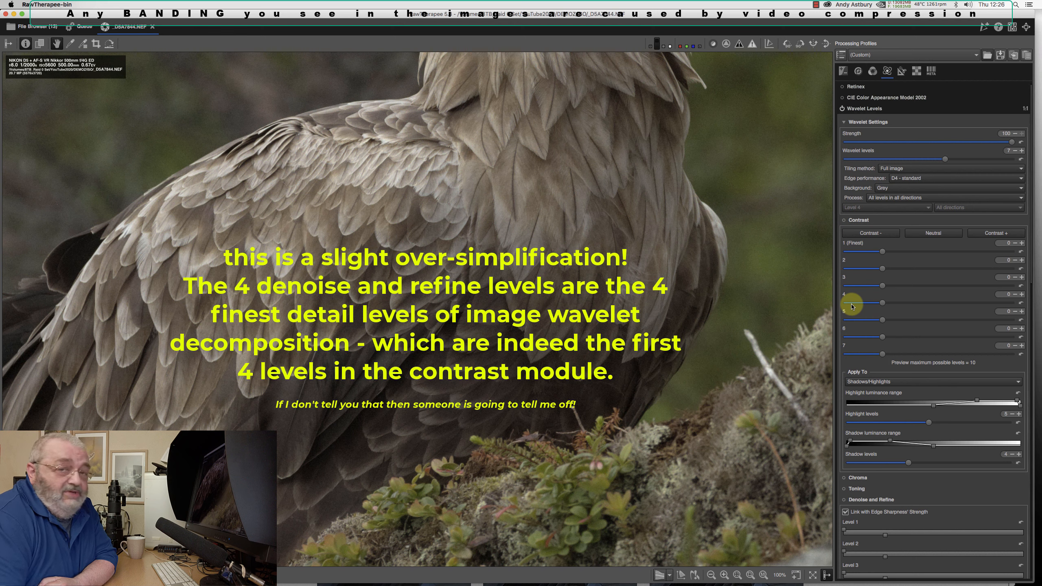
pyautogui.click(857, 221)
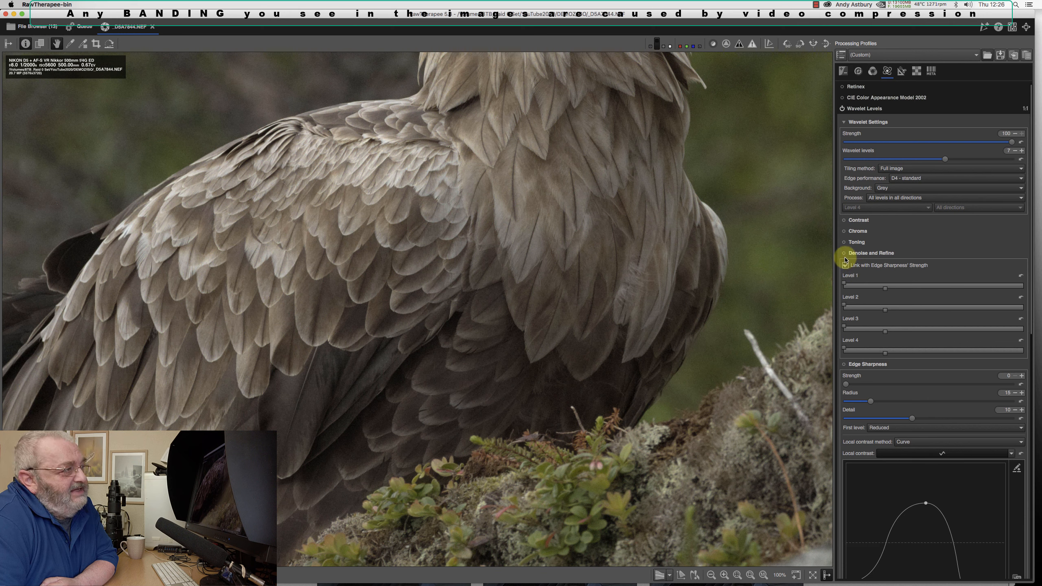
pyautogui.click(844, 253)
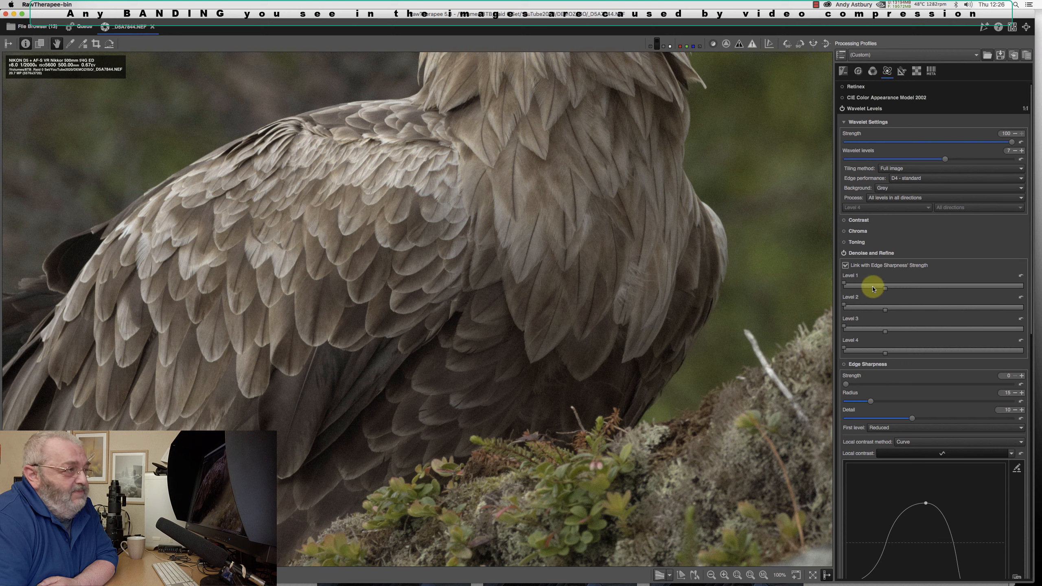
pyautogui.click(845, 266)
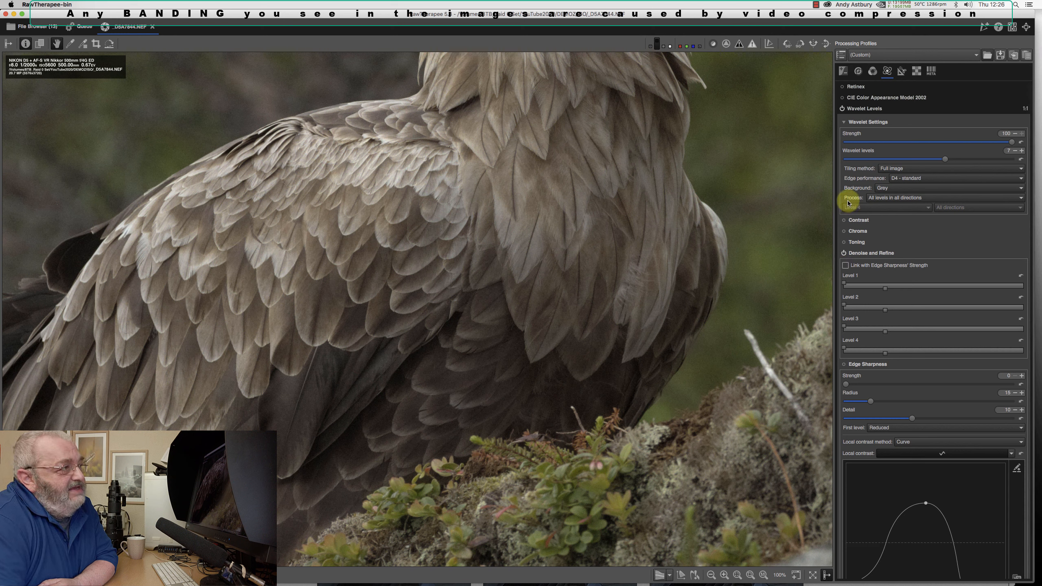
# Limit the wavelet preview to one level, showing only Level 1 in all directions
pyautogui.click(884, 199)
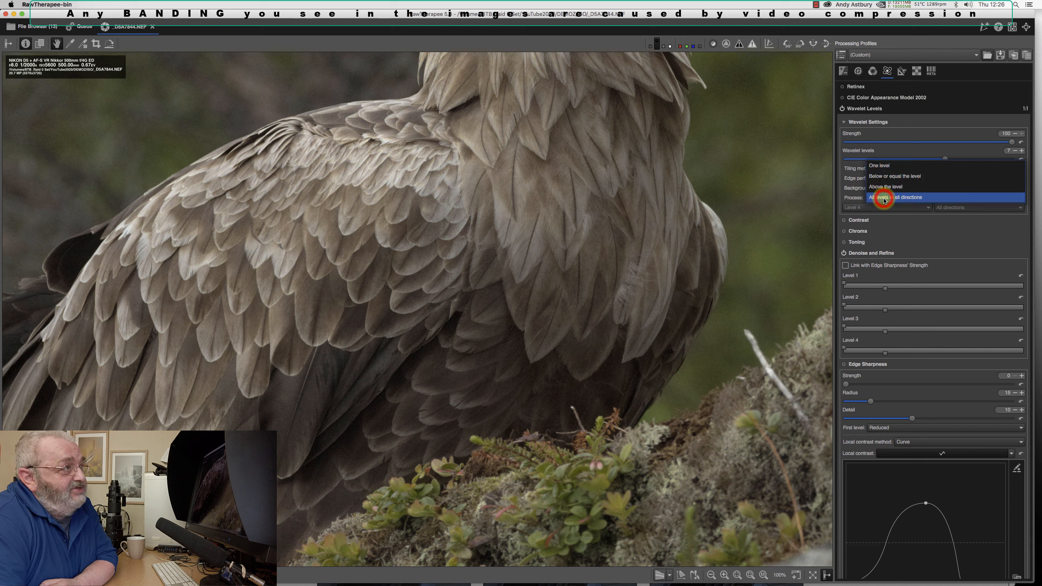
pyautogui.click(884, 165)
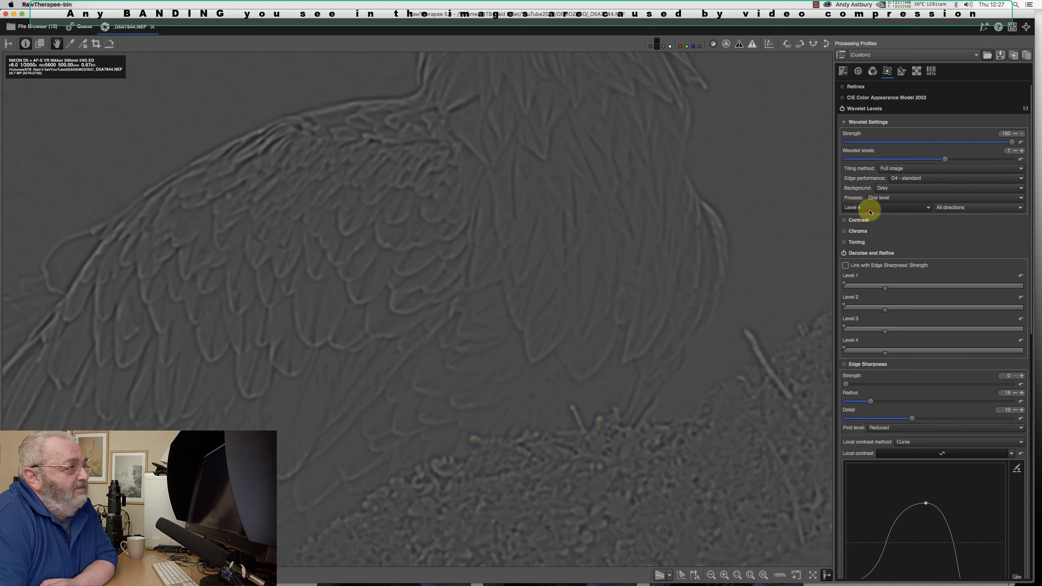
pyautogui.click(870, 211)
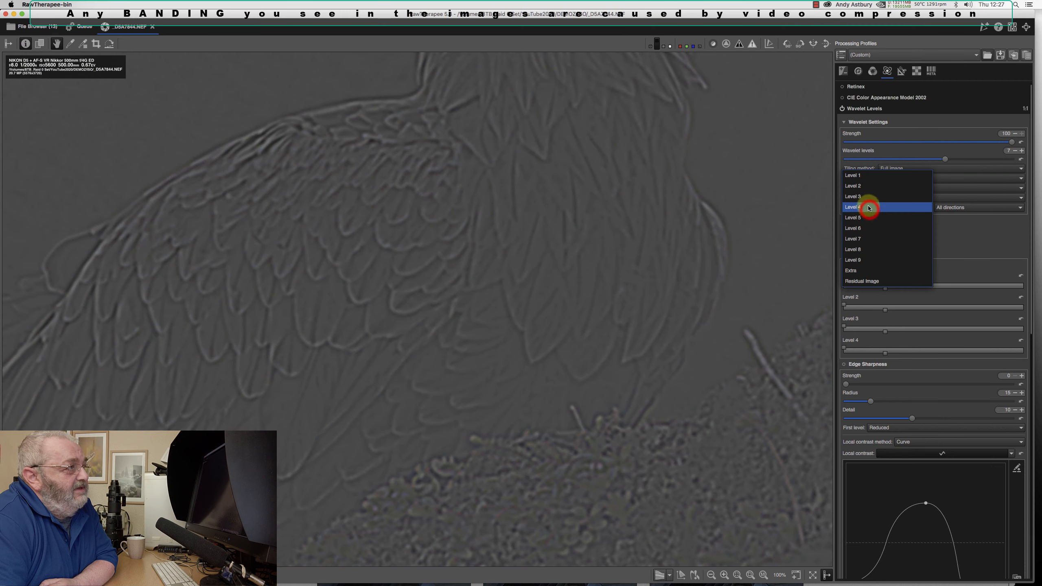
pyautogui.click(861, 172)
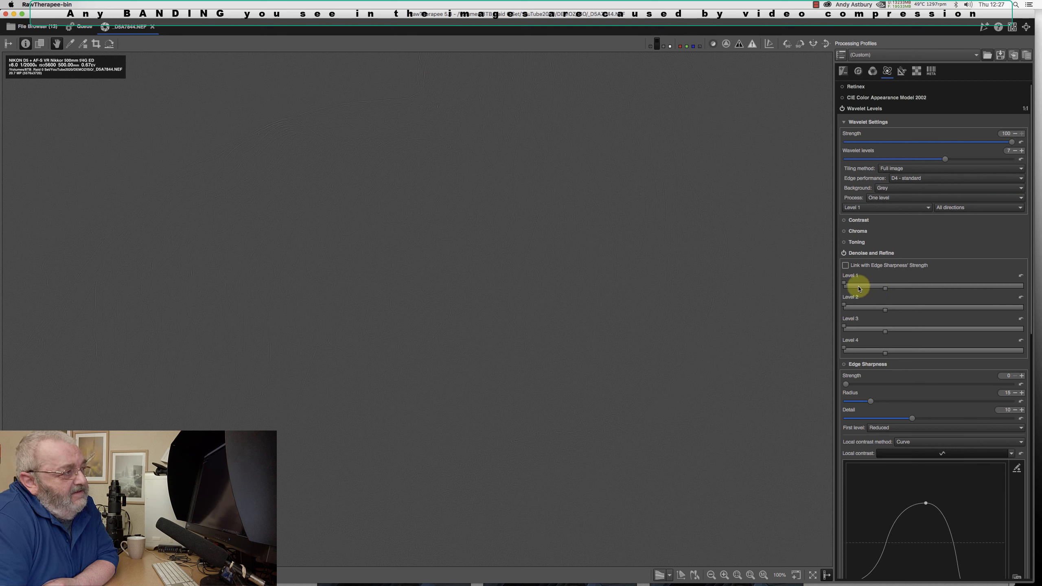
# Tune Level 1's Denoise to 19.1 on the background by the wing while its Strength is at 100, and bring Strength down to 1.0
pyautogui.moveTo(856, 289)
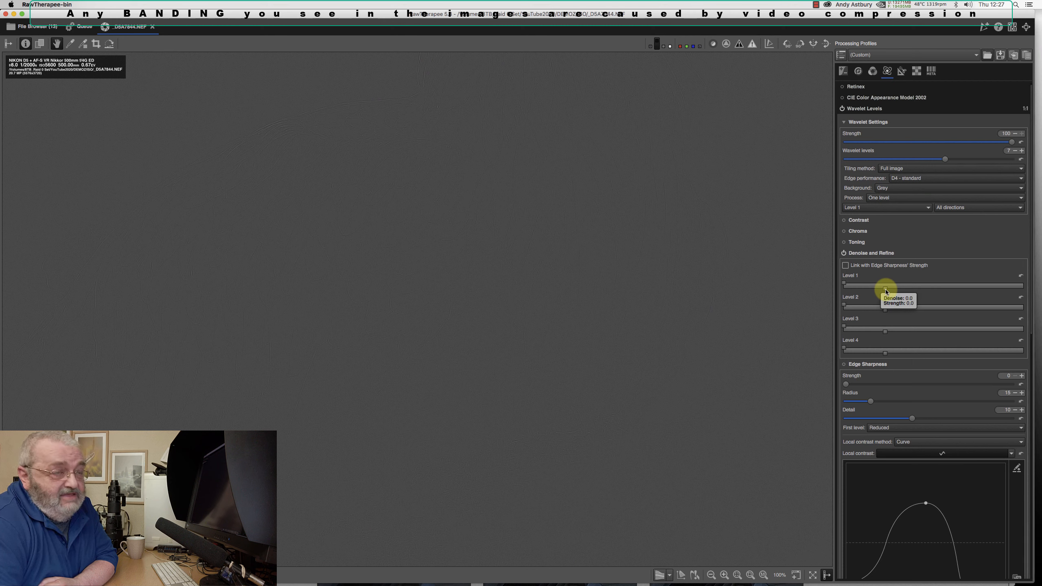
pyautogui.moveTo(885, 291); pyautogui.dragTo(1025, 293)
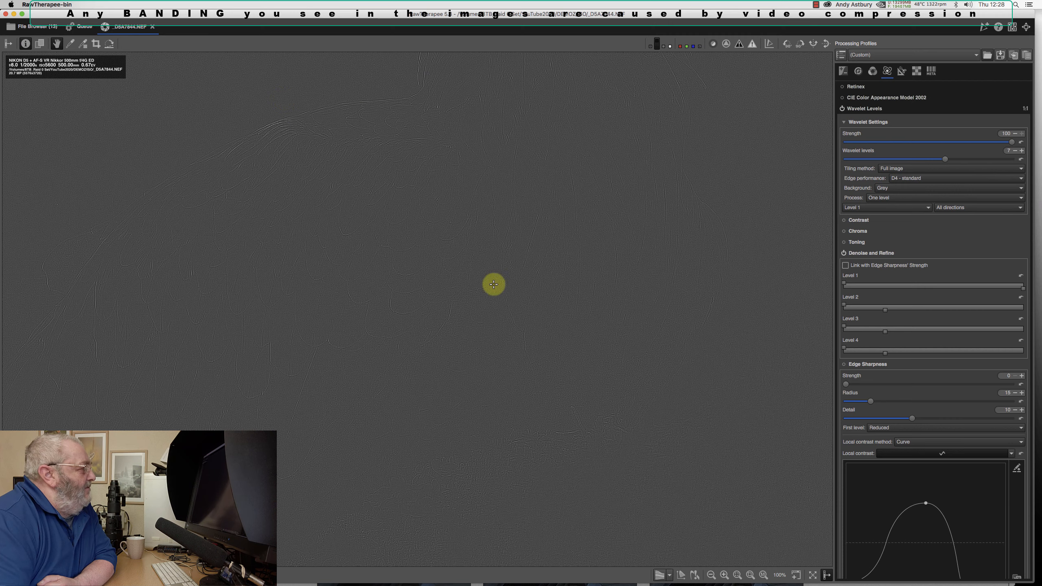
pyautogui.moveTo(252, 185); pyautogui.dragTo(324, 212)
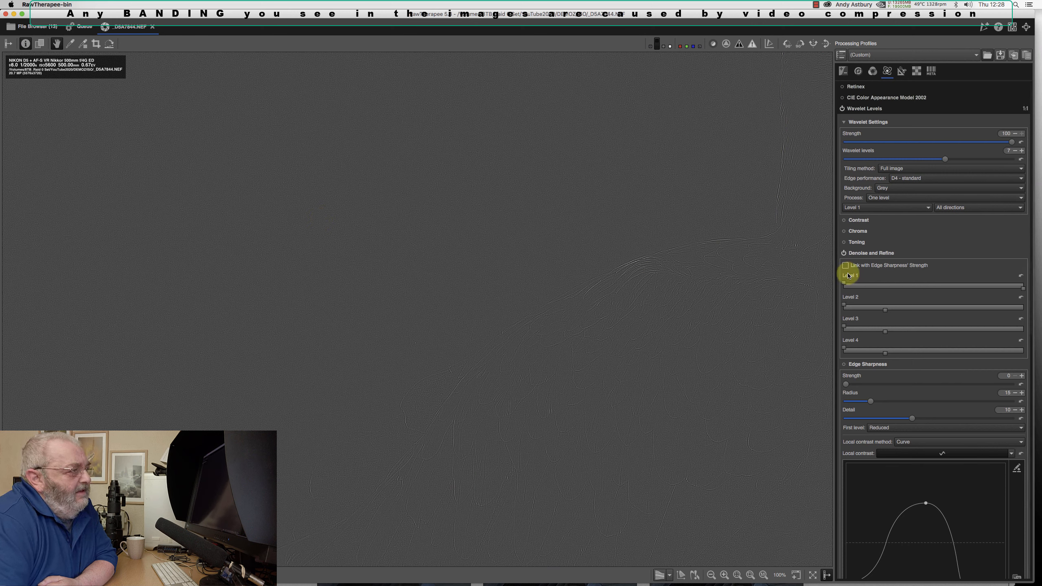
pyautogui.moveTo(844, 284); pyautogui.dragTo(851, 285)
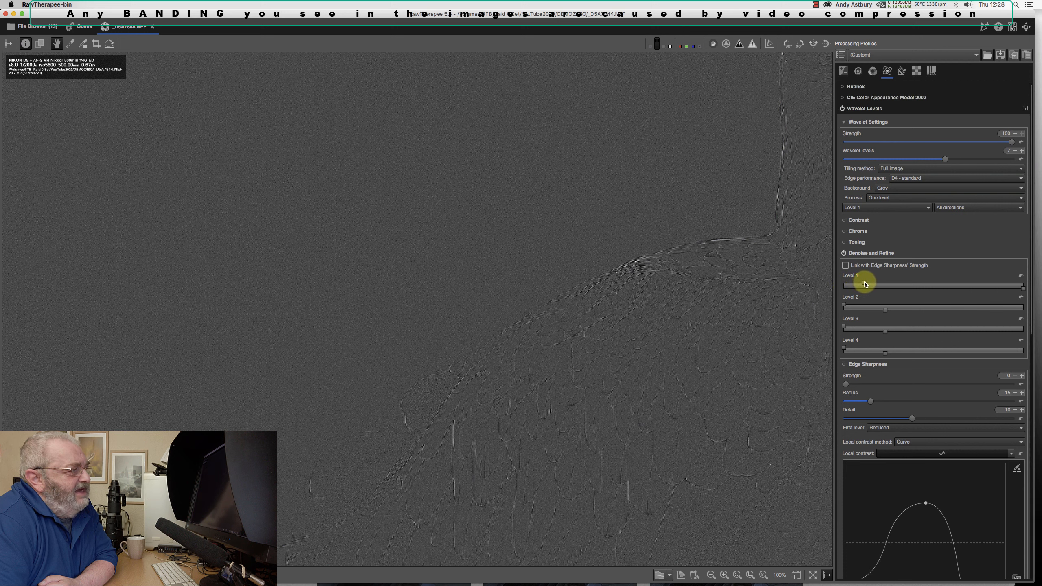
pyautogui.moveTo(868, 284)
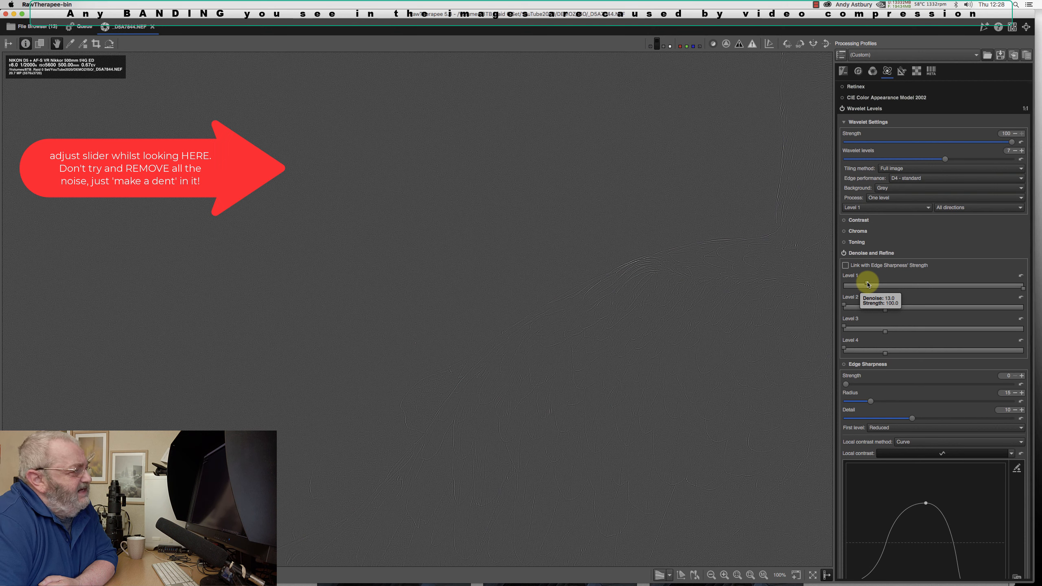
pyautogui.moveTo(868, 284); pyautogui.dragTo(878, 285)
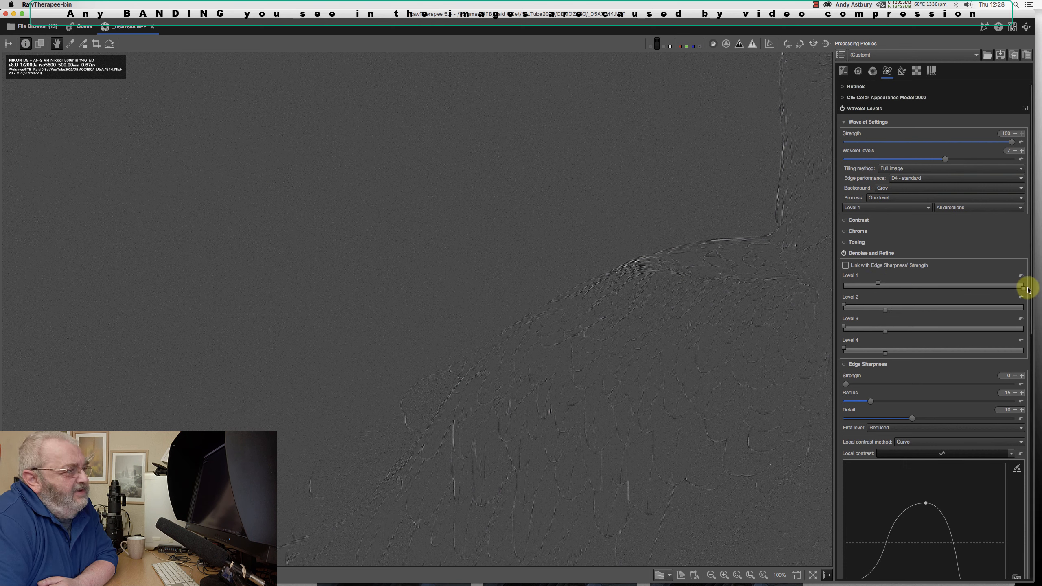
pyautogui.moveTo(1023, 291); pyautogui.dragTo(1007, 288)
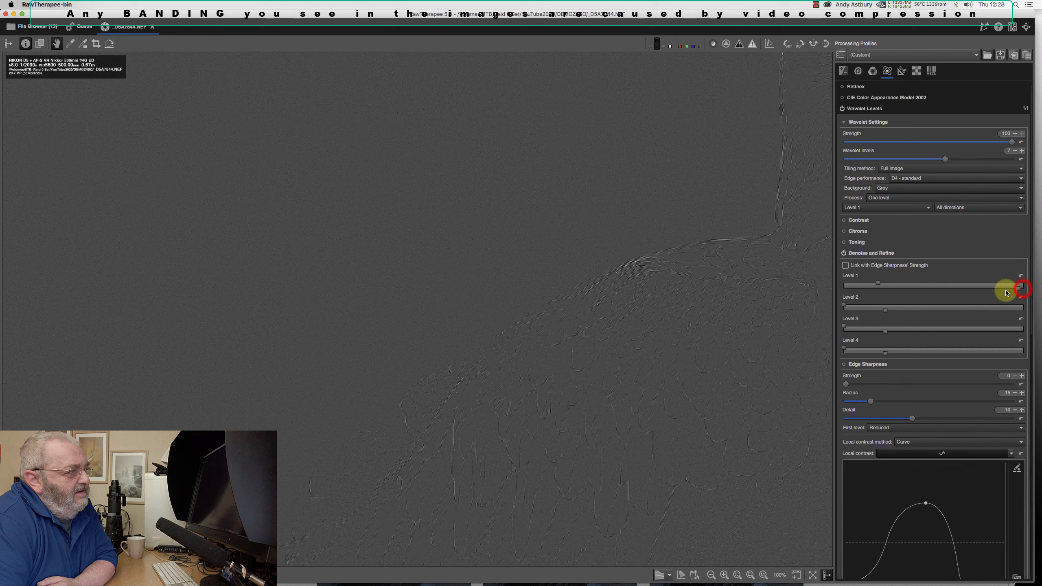
pyautogui.moveTo(934, 295); pyautogui.dragTo(886, 292)
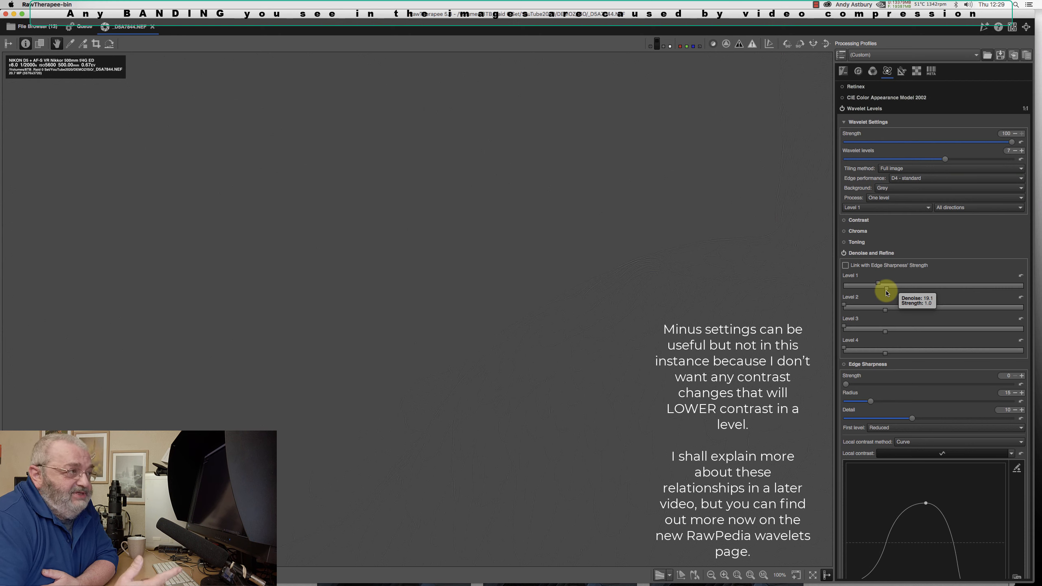
# Isolate Level 2 in the wavelet preview and raise its Strength close to maximum to expose the noise
pyautogui.click(882, 208)
pyautogui.click(879, 218)
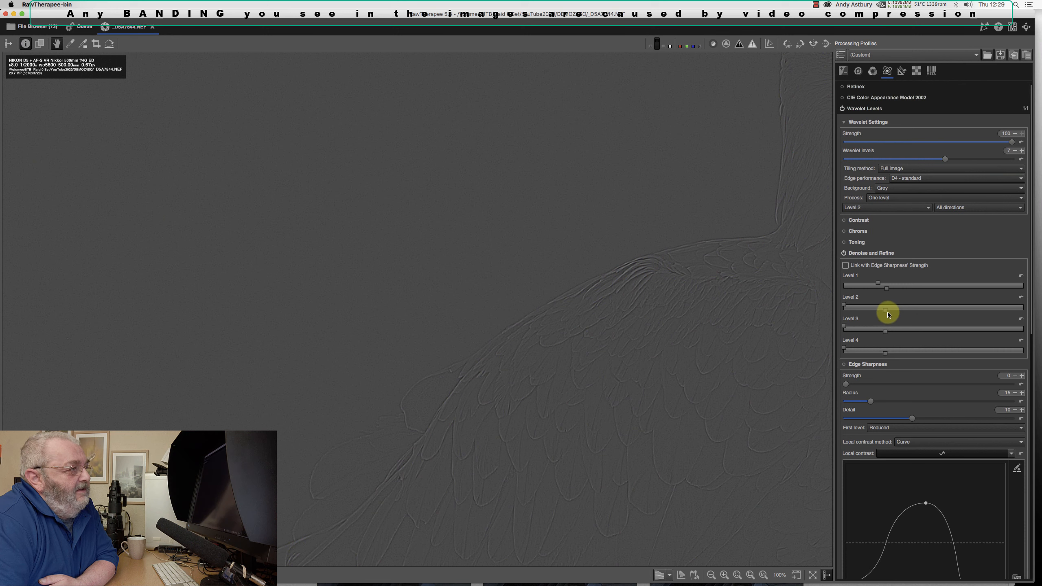
pyautogui.moveTo(885, 311); pyautogui.dragTo(994, 315)
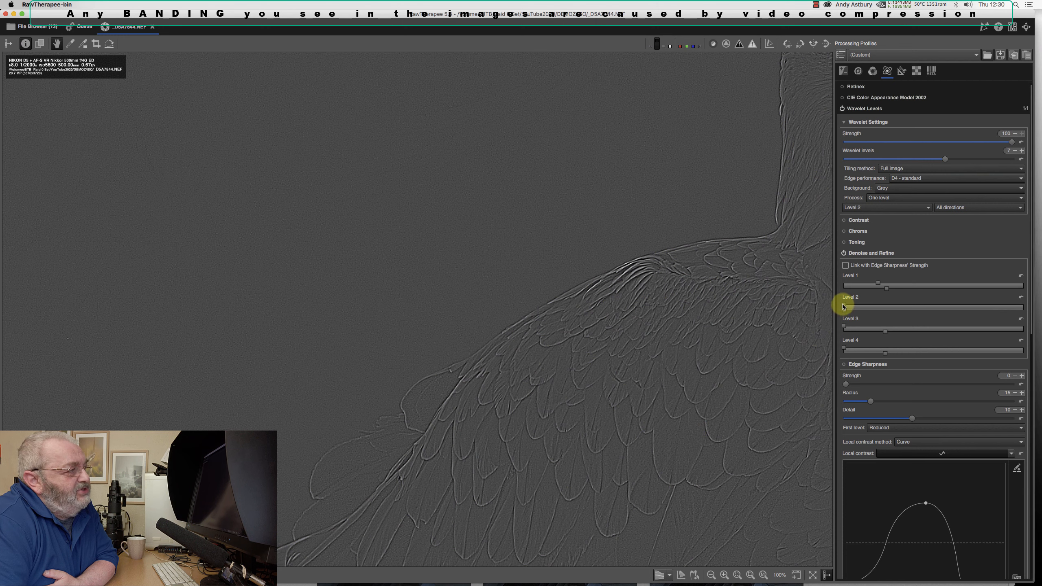
pyautogui.moveTo(843, 306); pyautogui.dragTo(845, 305)
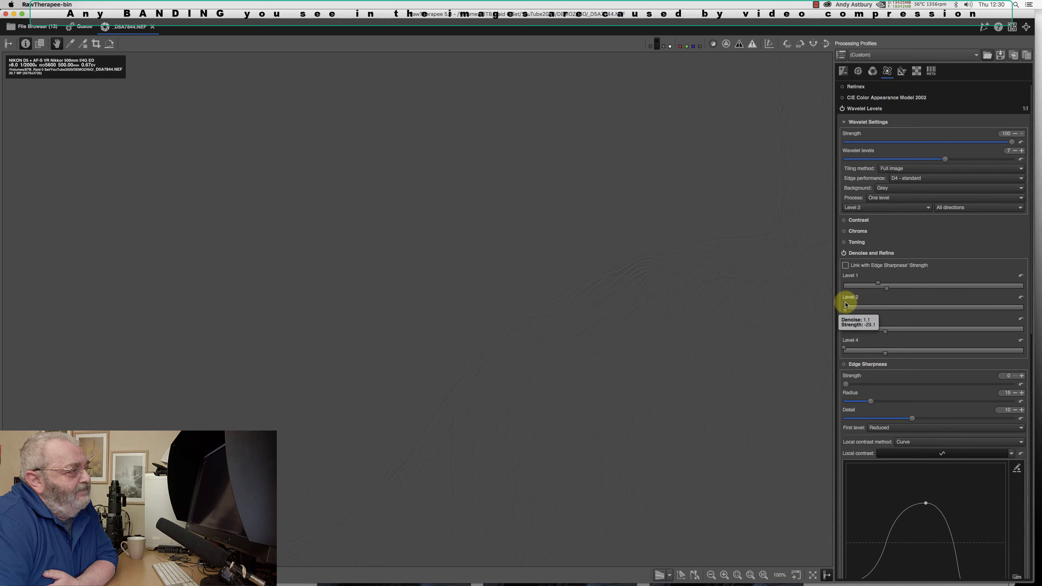
pyautogui.moveTo(845, 304); pyautogui.dragTo(858, 304)
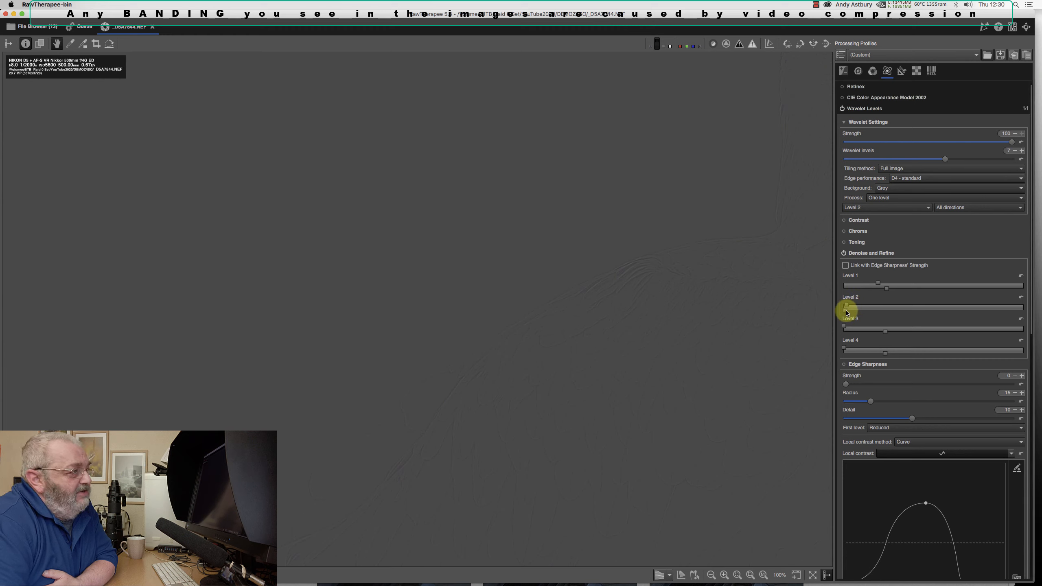
pyautogui.moveTo(846, 309); pyautogui.dragTo(1014, 315)
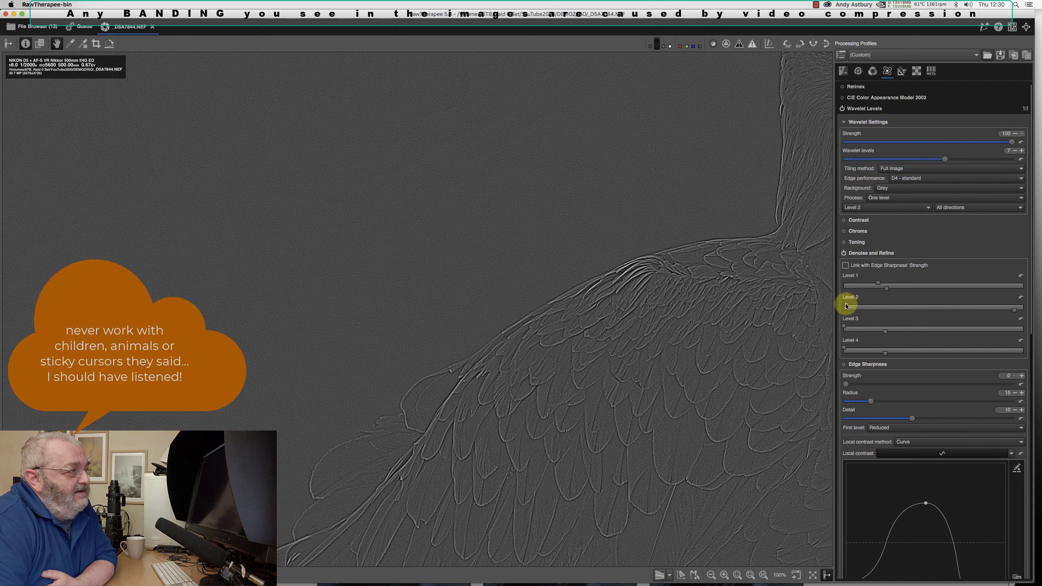
# Set Level 2's Denoise to 19.1 and bring its Strength down to 1.0
pyautogui.moveTo(846, 306); pyautogui.dragTo(867, 306)
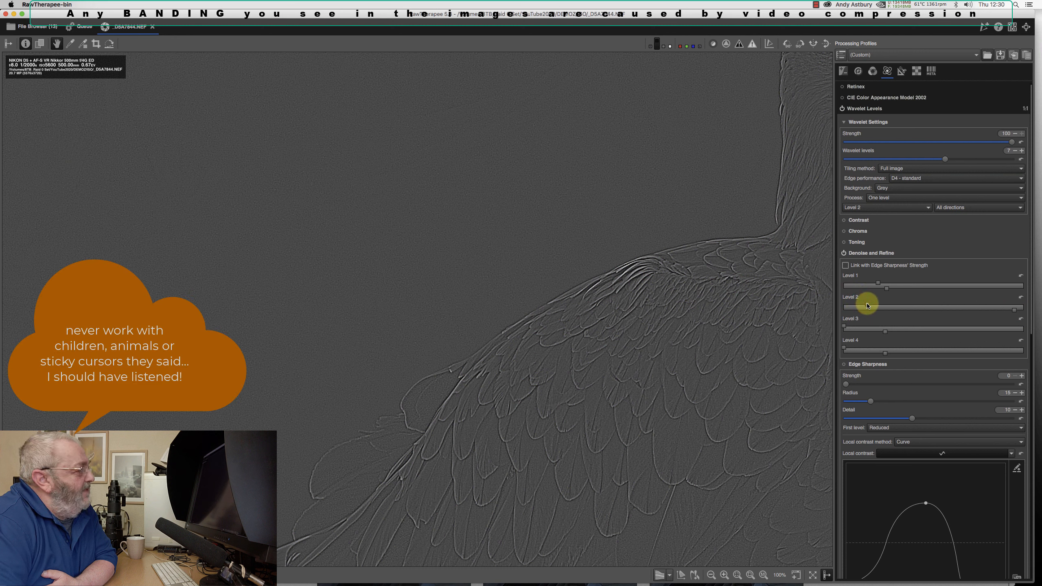
pyautogui.moveTo(869, 305)
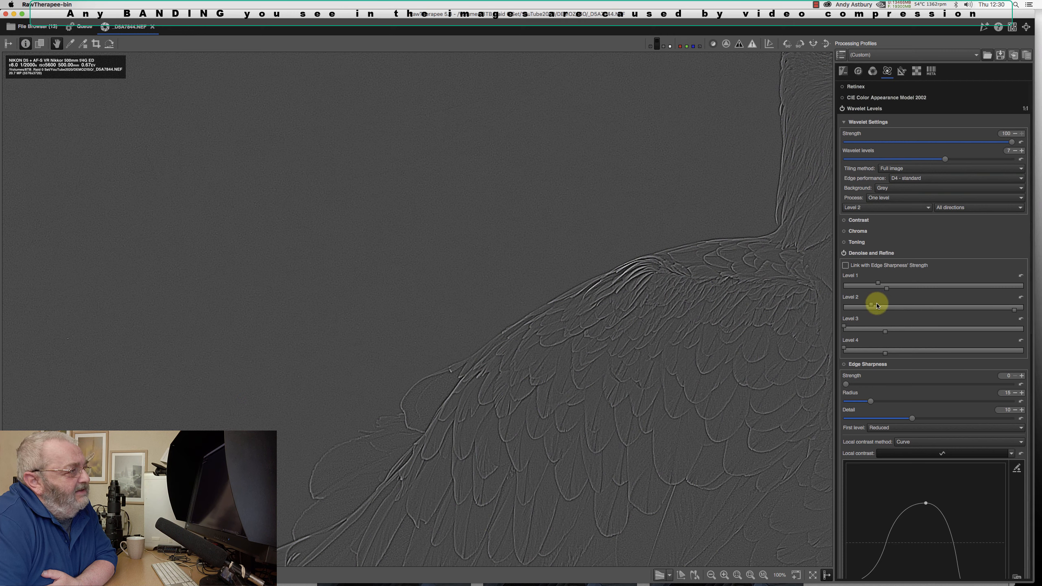
pyautogui.moveTo(873, 305); pyautogui.dragTo(877, 307)
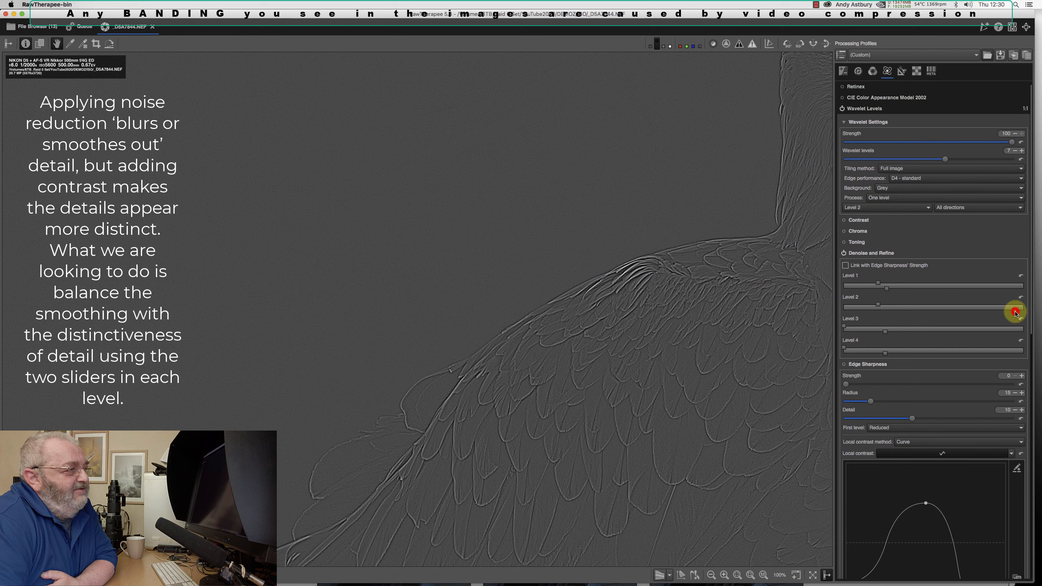
pyautogui.moveTo(1014, 313); pyautogui.dragTo(887, 316)
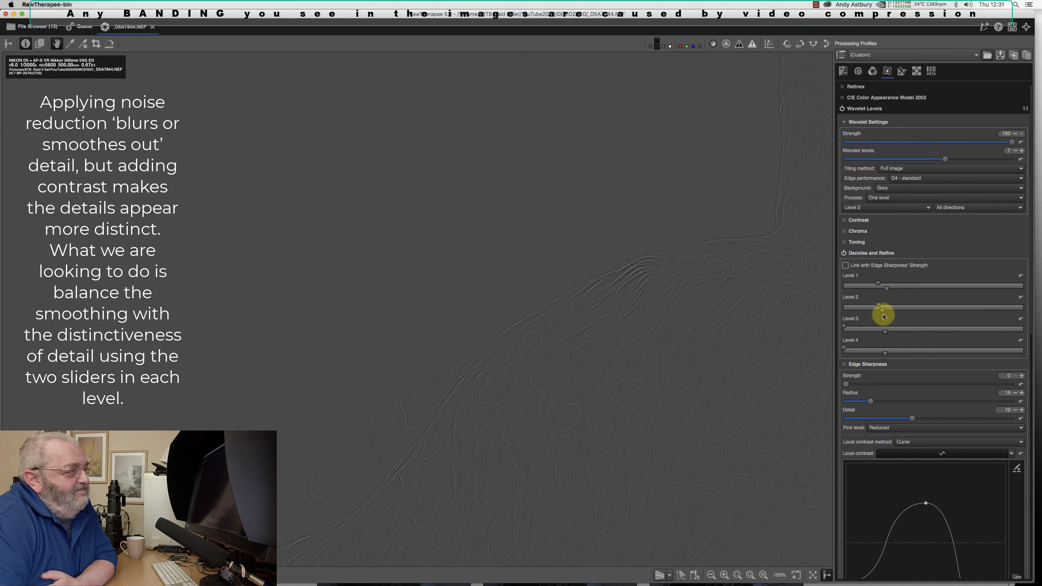
pyautogui.moveTo(883, 314)
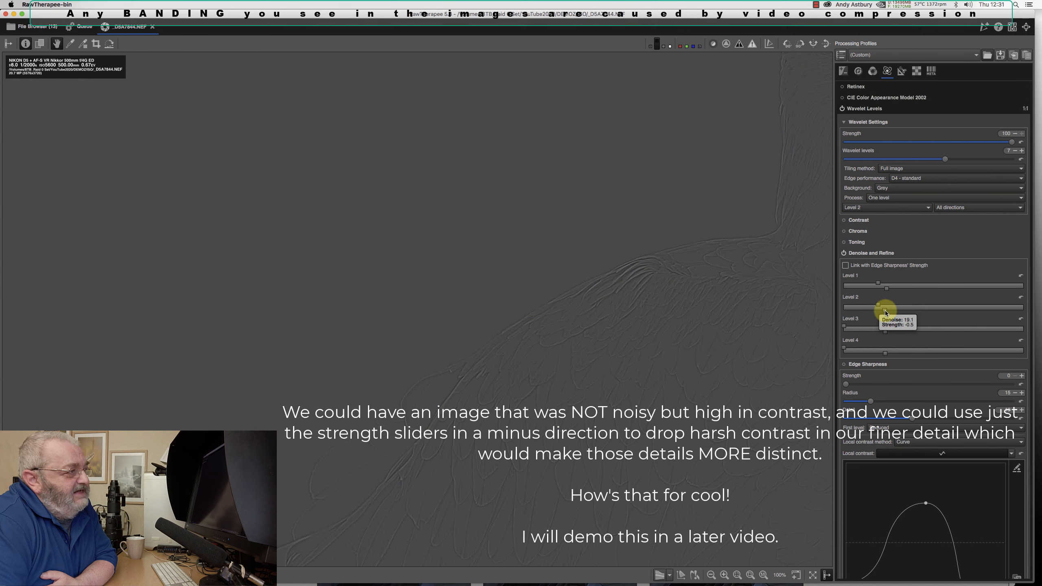
pyautogui.moveTo(885, 312); pyautogui.dragTo(887, 313)
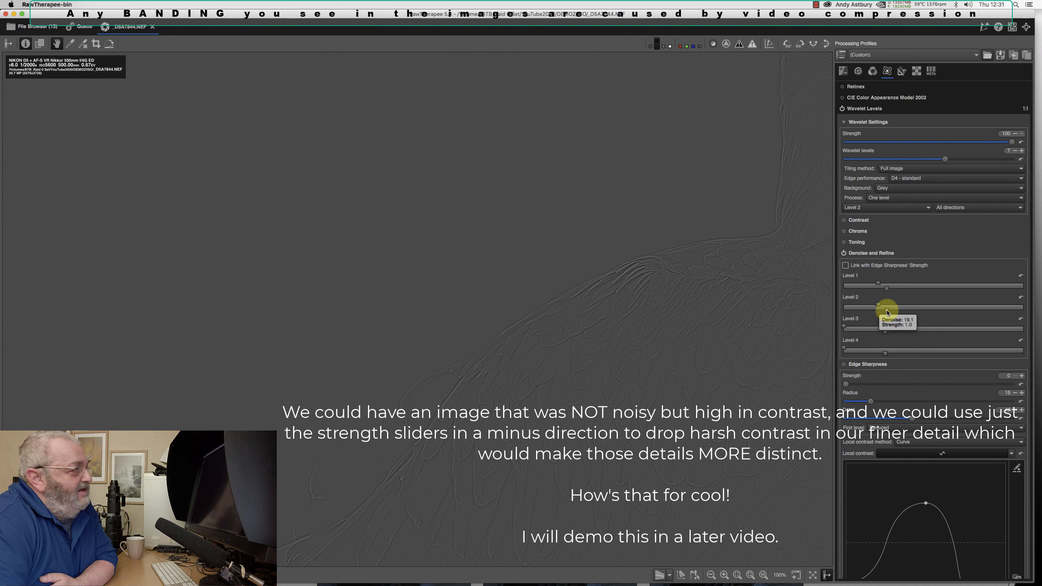
# Isolate Level 3 in the wavelet preview and raise its Strength almost to maximum to expose the noise
pyautogui.click(879, 211)
pyautogui.click(874, 216)
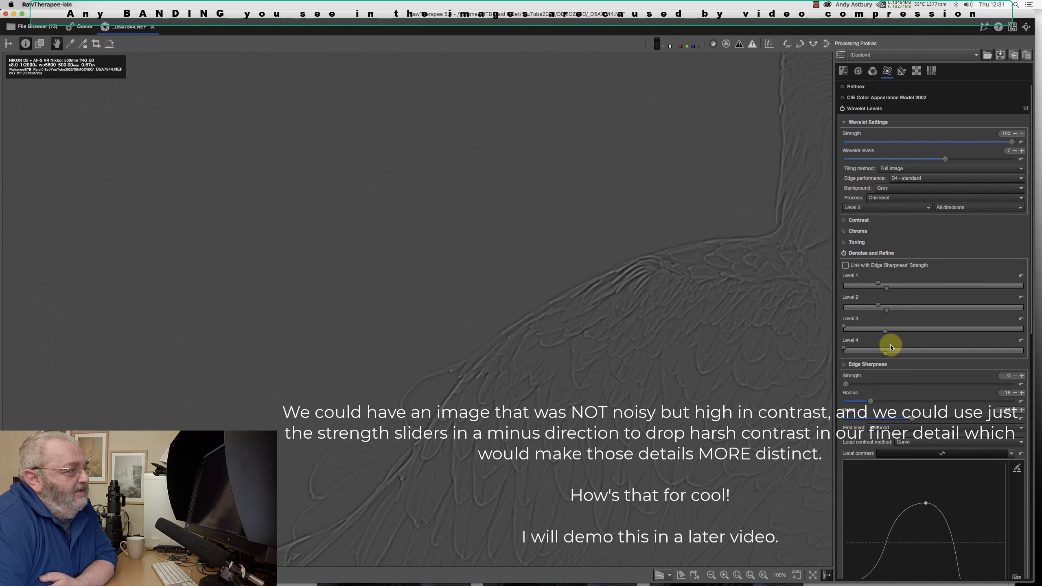
pyautogui.moveTo(884, 335); pyautogui.dragTo(1017, 336)
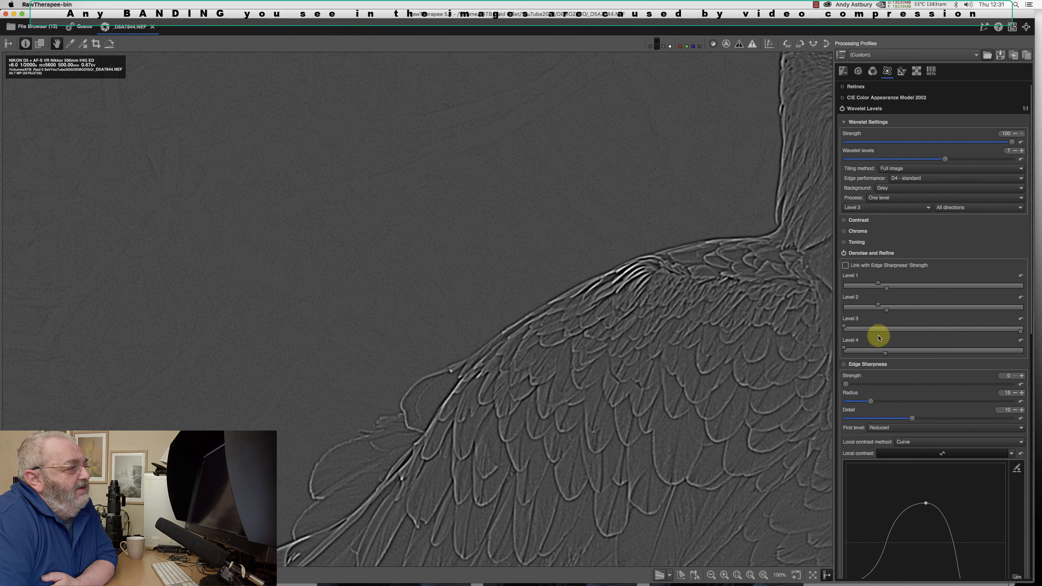
# Increase Level 3's Denoise to slightly more than Level 2's, and reduce its Strength to just above zero
pyautogui.click(846, 328)
pyautogui.moveTo(846, 328); pyautogui.dragTo(869, 328)
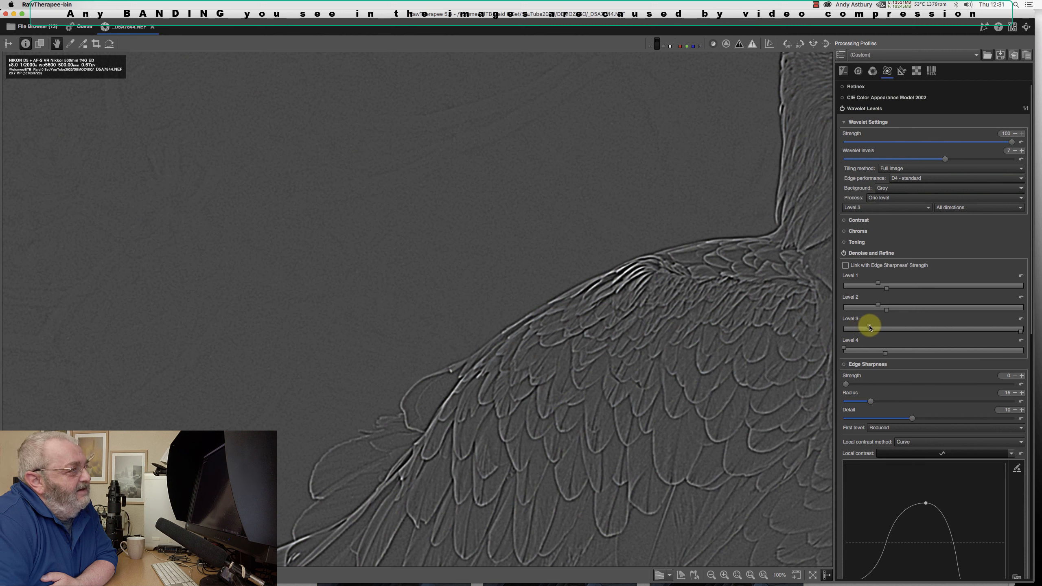
pyautogui.moveTo(879, 326)
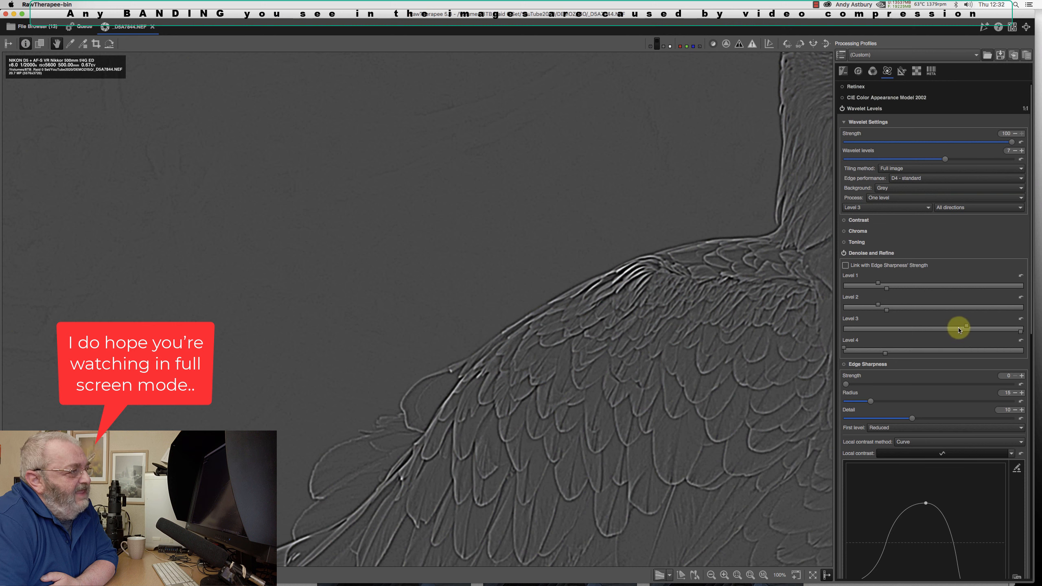
pyautogui.moveTo(884, 329); pyautogui.dragTo(881, 328)
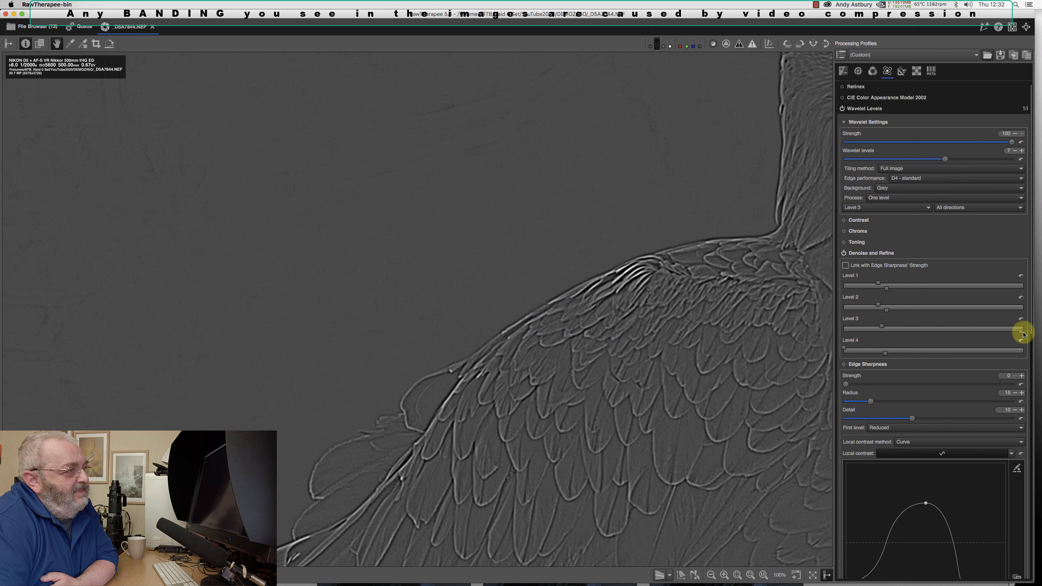
pyautogui.moveTo(1022, 335)
pyautogui.moveTo(1022, 335); pyautogui.dragTo(891, 336)
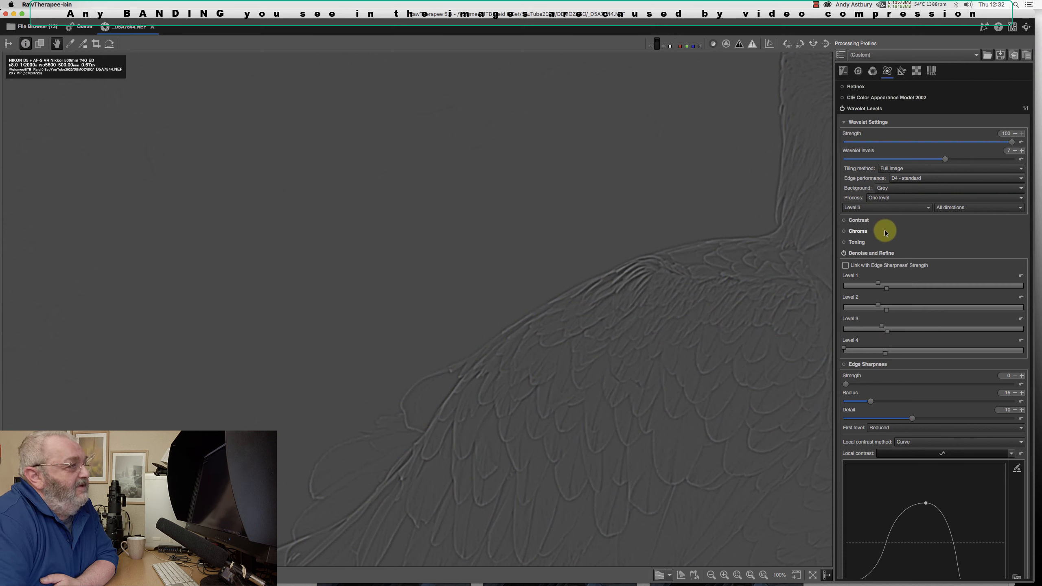
# Isolate Level 4, set its Denoise to 20.0 while its Strength is raised to 76.5, and bring Strength down to 3.2
pyautogui.click(877, 207)
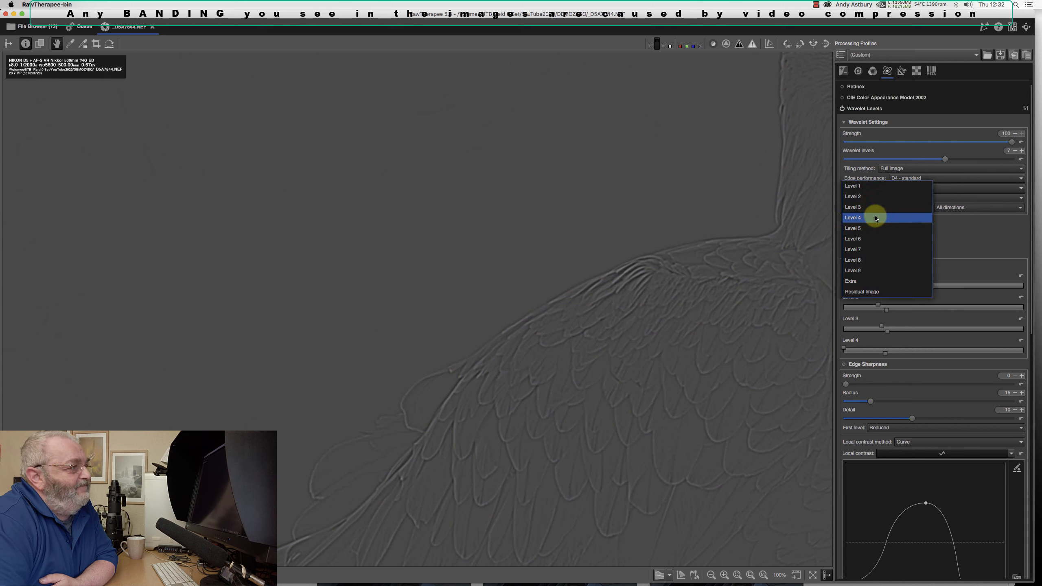
pyautogui.click(876, 218)
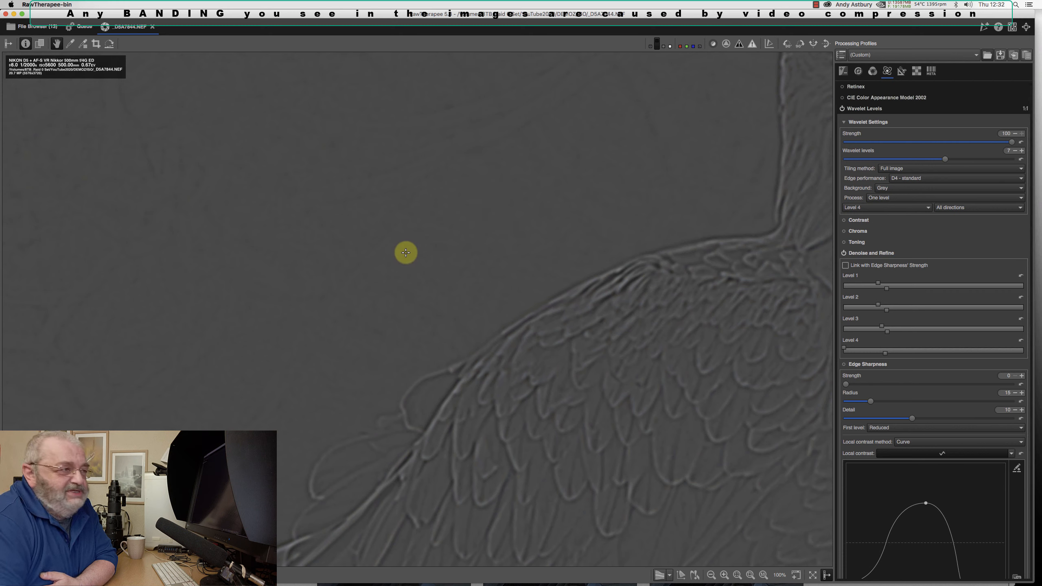
pyautogui.moveTo(886, 356); pyautogui.dragTo(992, 356)
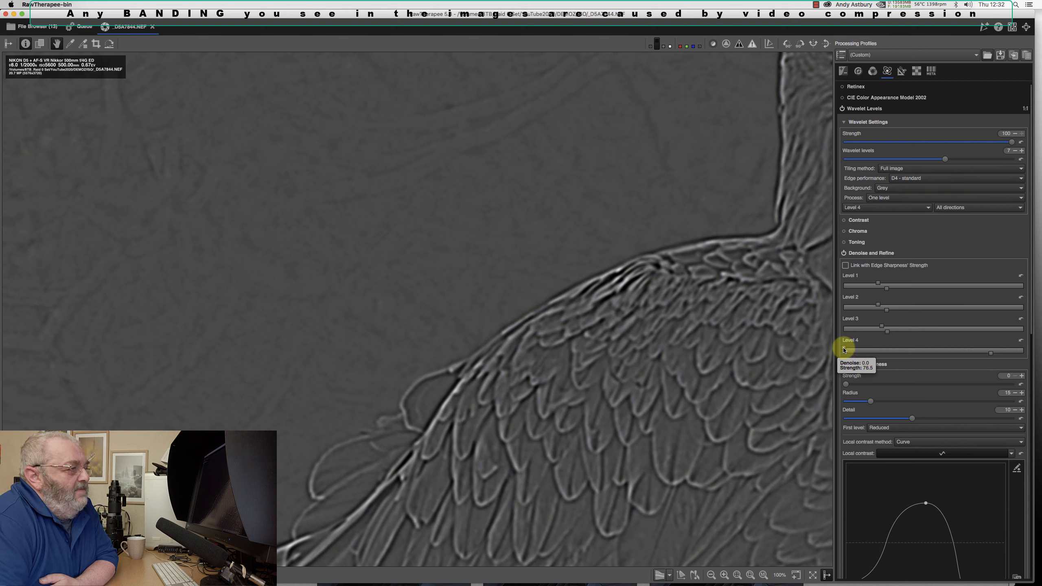
pyautogui.moveTo(844, 350); pyautogui.dragTo(879, 349)
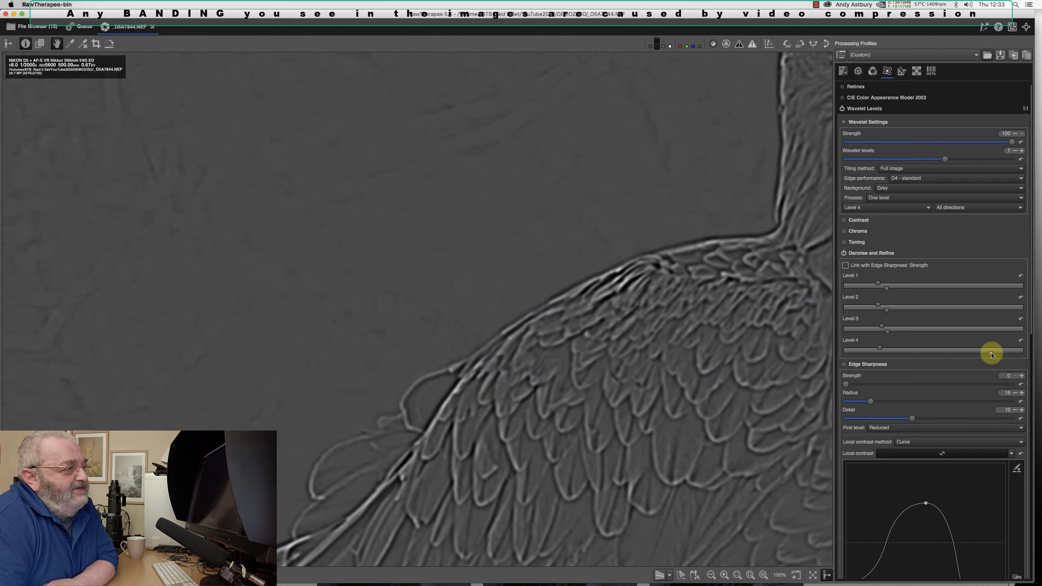
pyautogui.moveTo(992, 355); pyautogui.dragTo(891, 356)
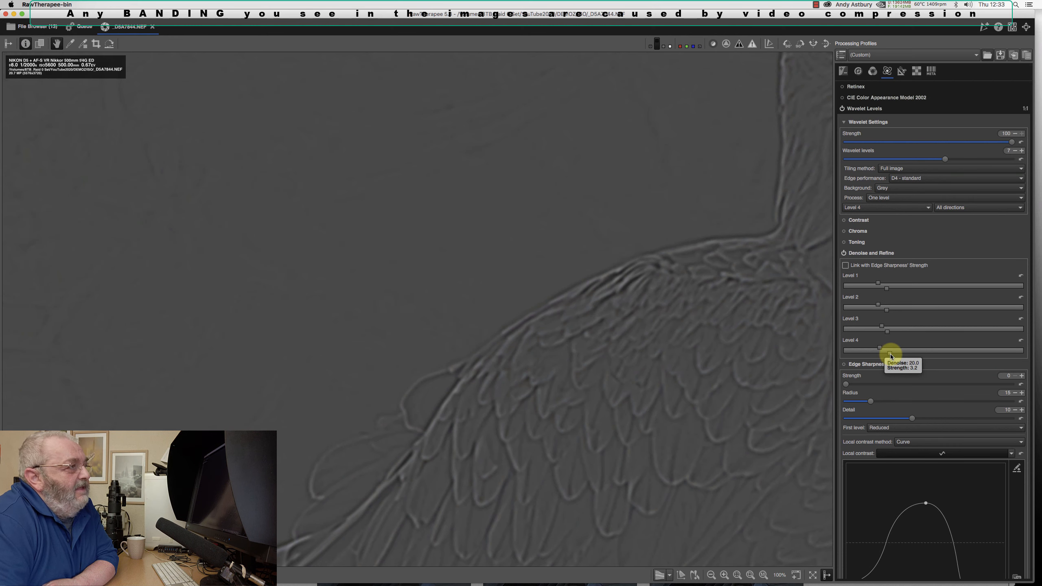
# Isolate Level 2 in the wavelet preview and magnify the eagle's wing edge to 300%
pyautogui.click(882, 207)
pyautogui.click(871, 190)
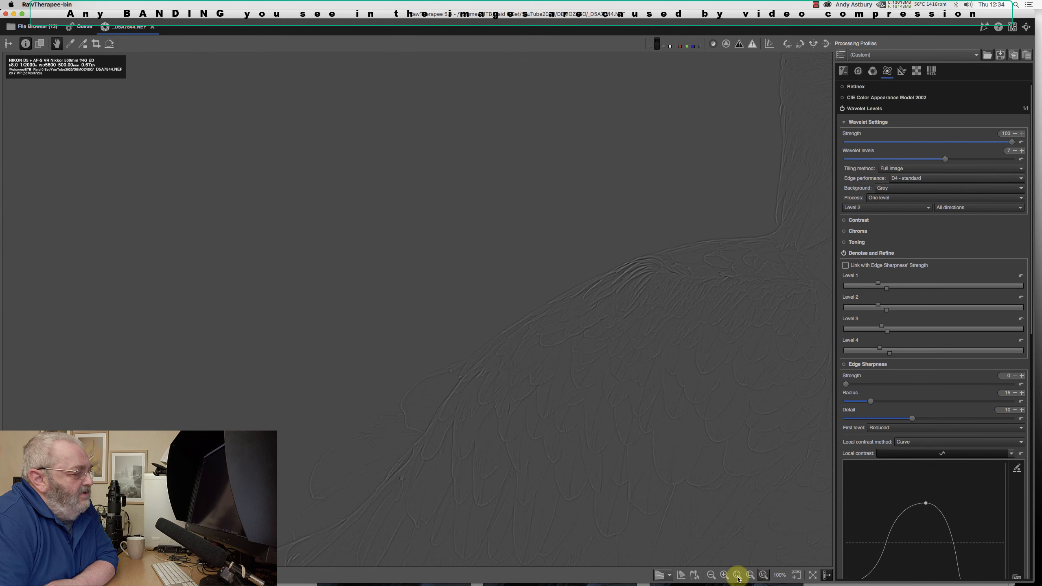
pyautogui.click(723, 575)
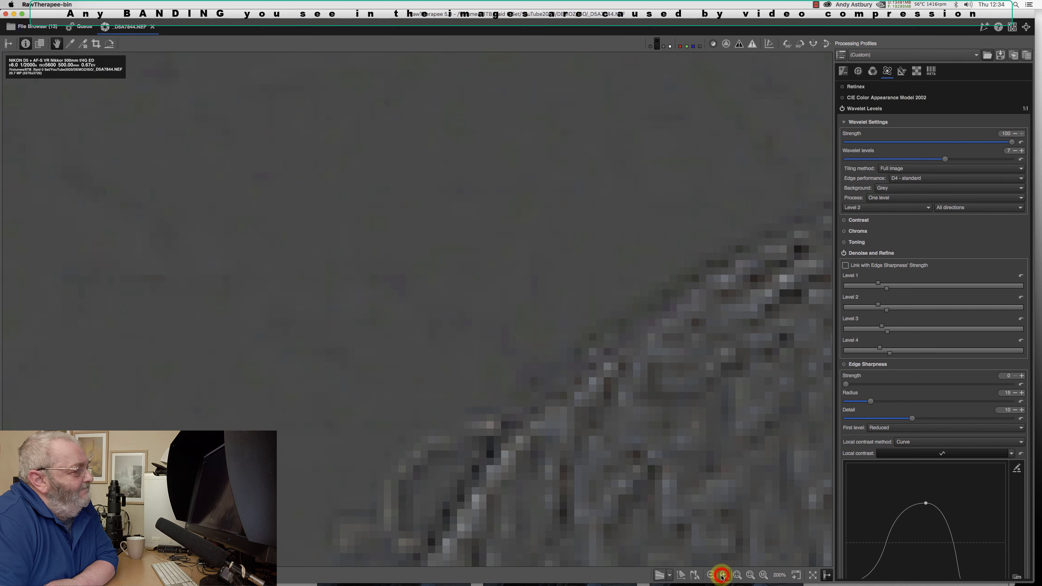
pyautogui.click(723, 575)
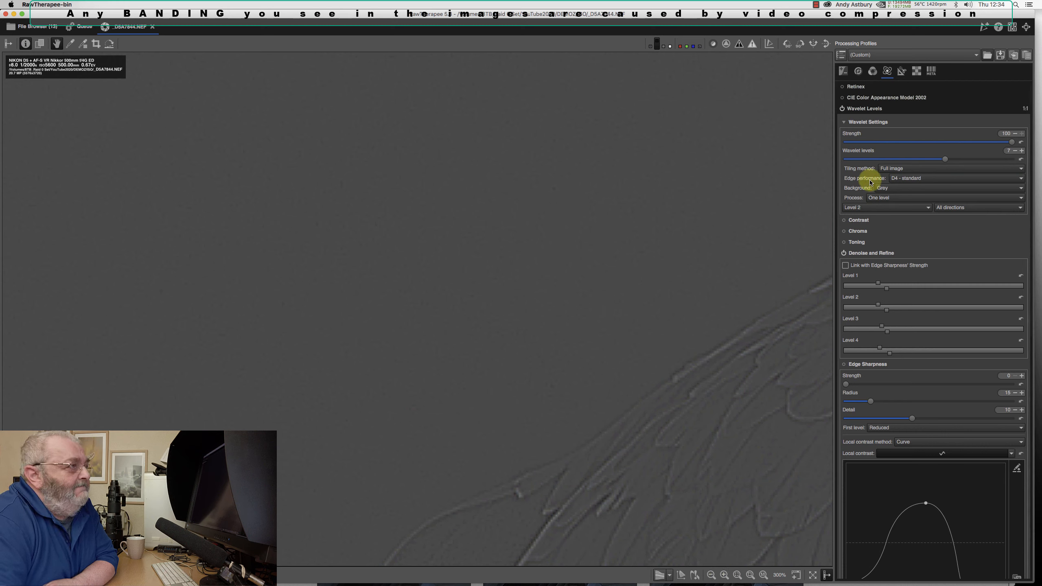
pyautogui.moveTo(918, 181)
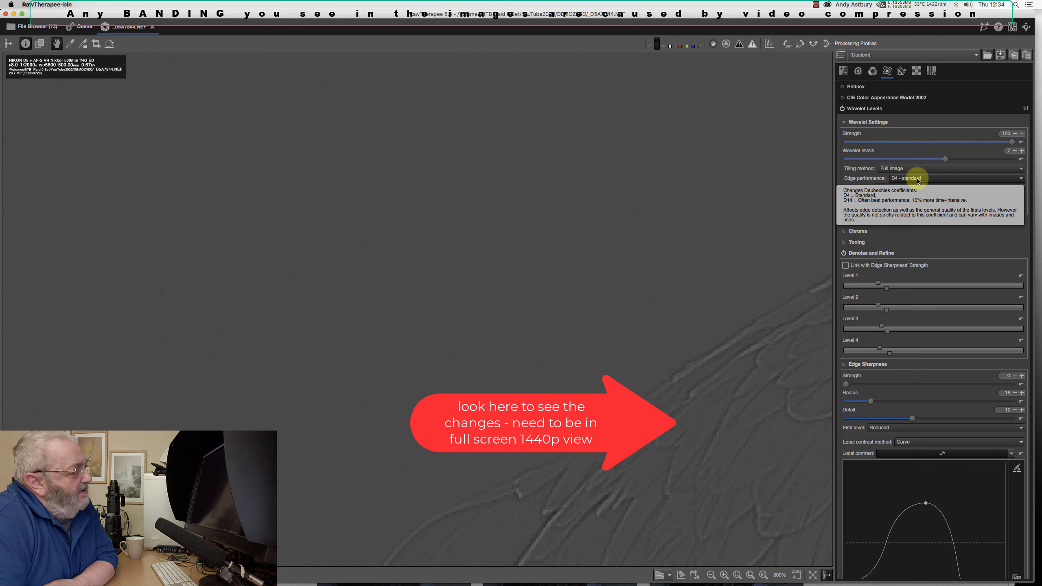
# Compare edge rendering with Edge performance at D2 - low, D14 - high and D6 - standard plus, ending on D2 - low
pyautogui.click(917, 179)
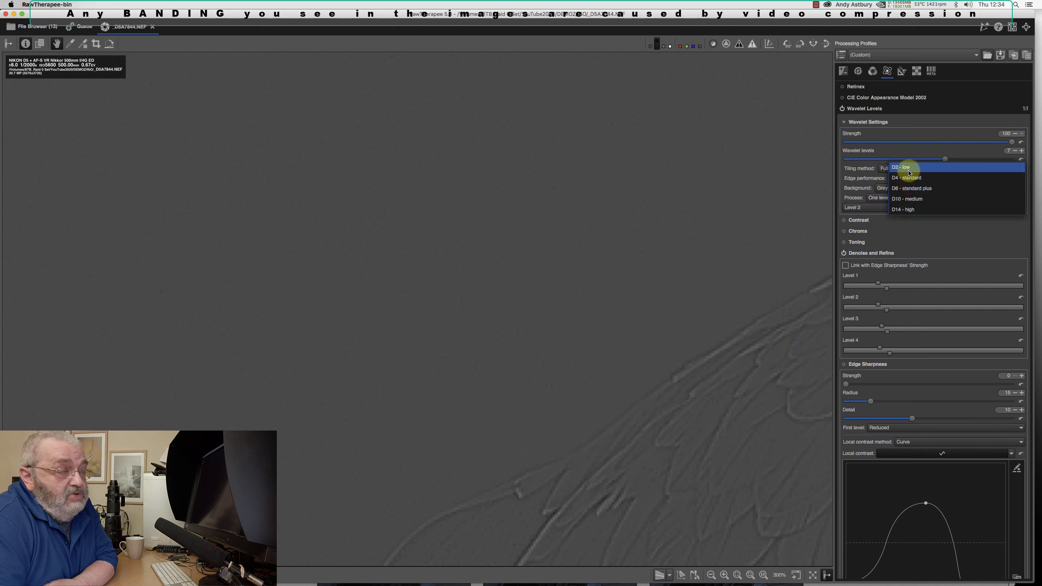
pyautogui.click(908, 171)
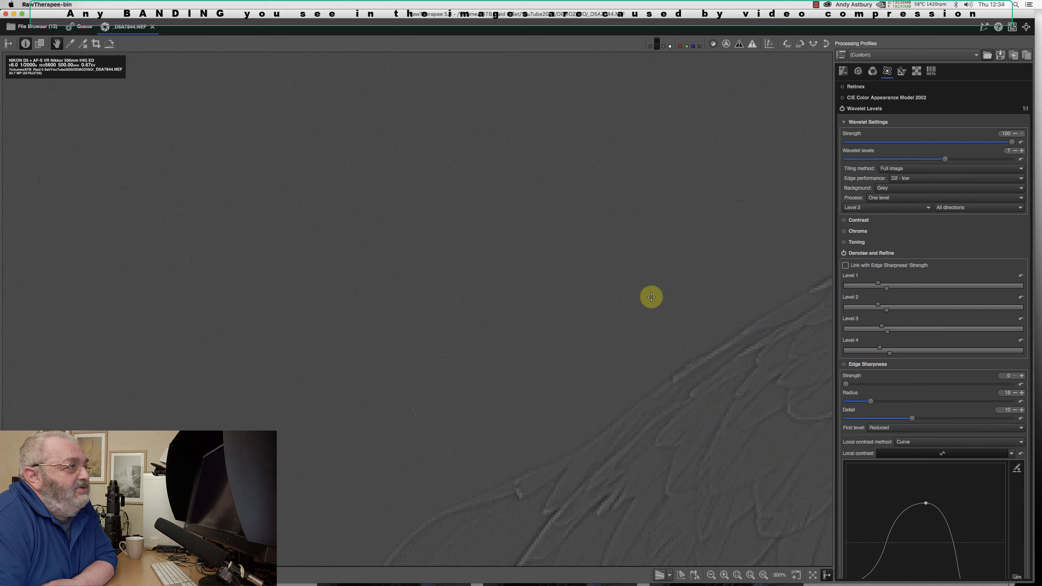
pyautogui.click(897, 180)
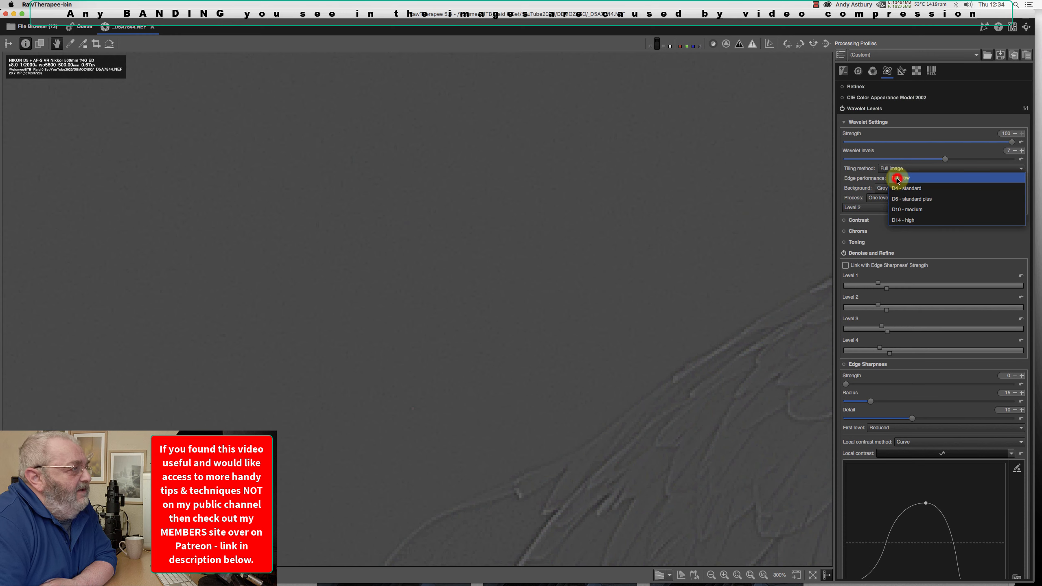
pyautogui.click(901, 220)
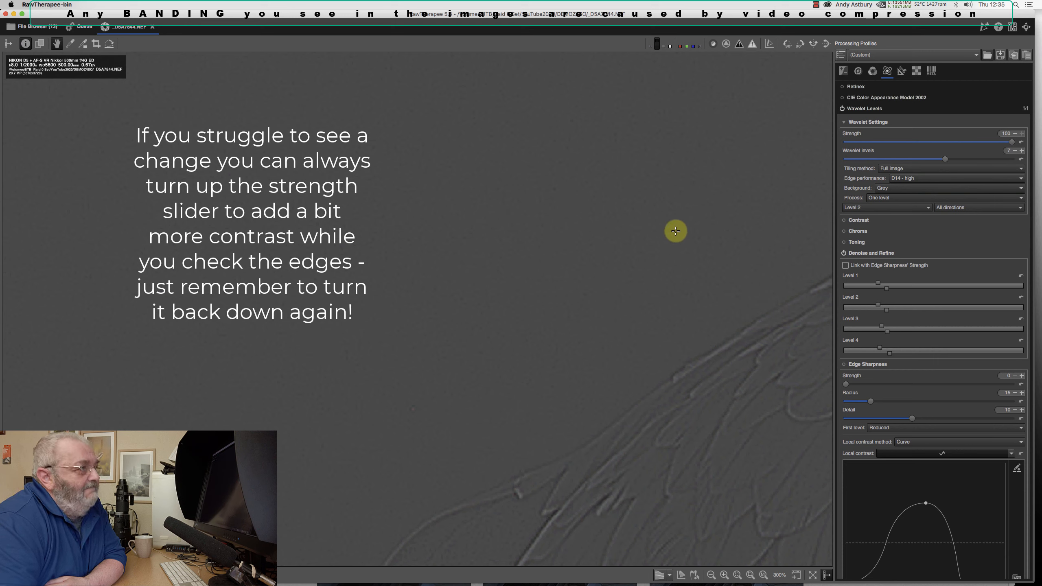
pyautogui.click(896, 180)
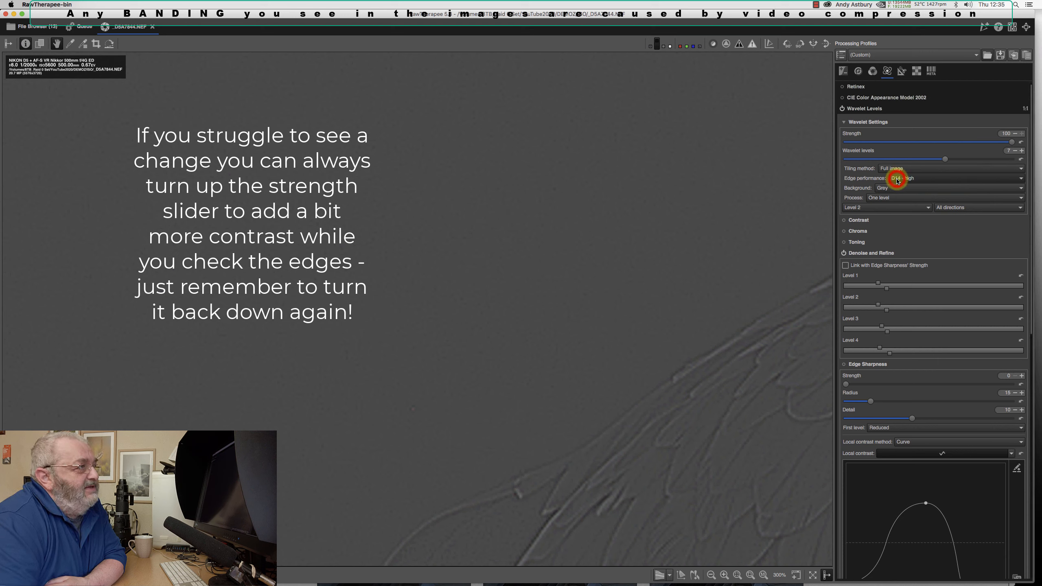
pyautogui.click(896, 162)
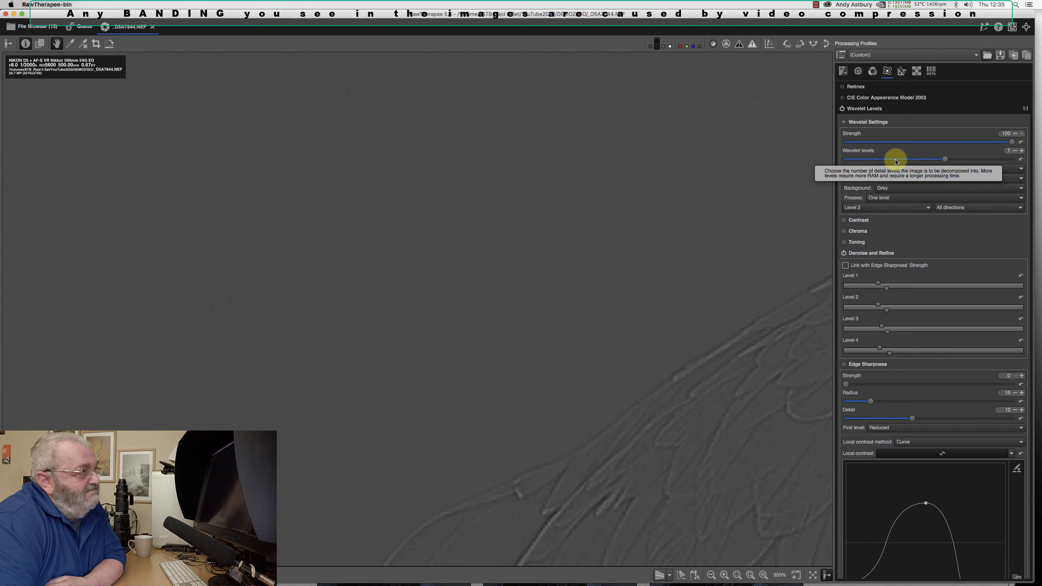
pyautogui.click(913, 178)
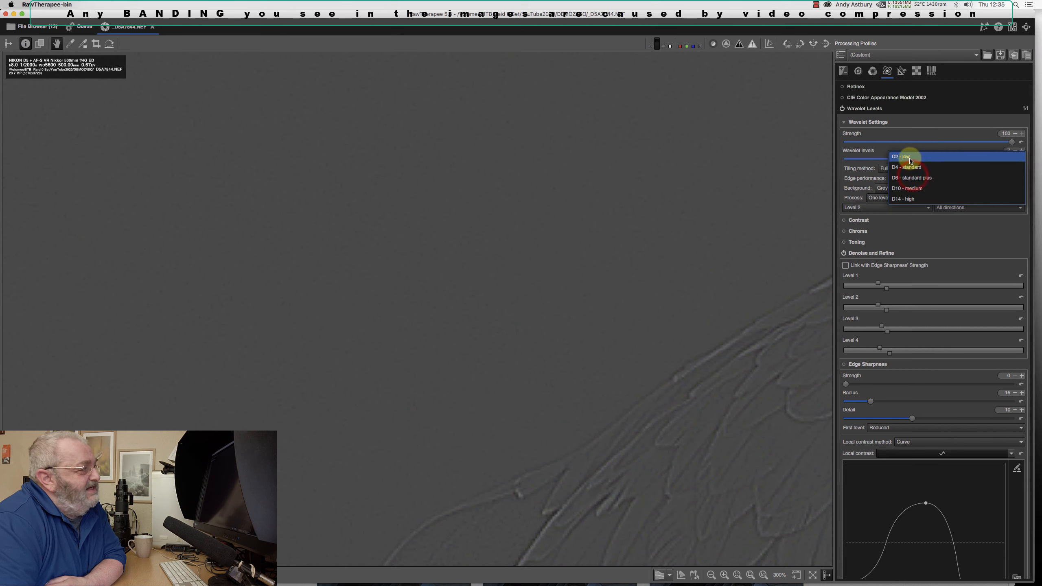
pyautogui.click(910, 160)
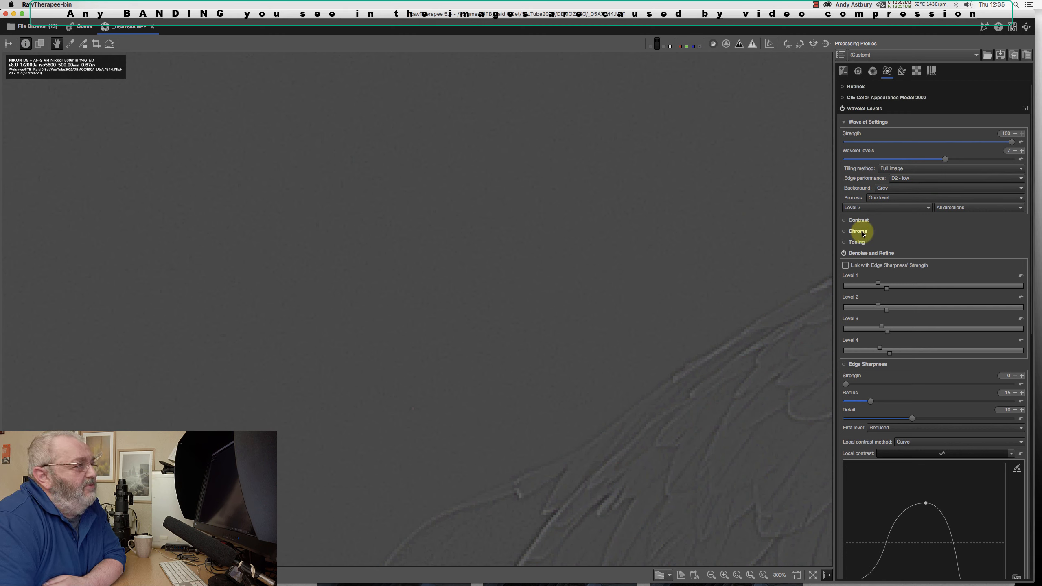
# Set Edge performance to D10 - medium and isolate Level 1 in the wavelet preview
pyautogui.click(902, 178)
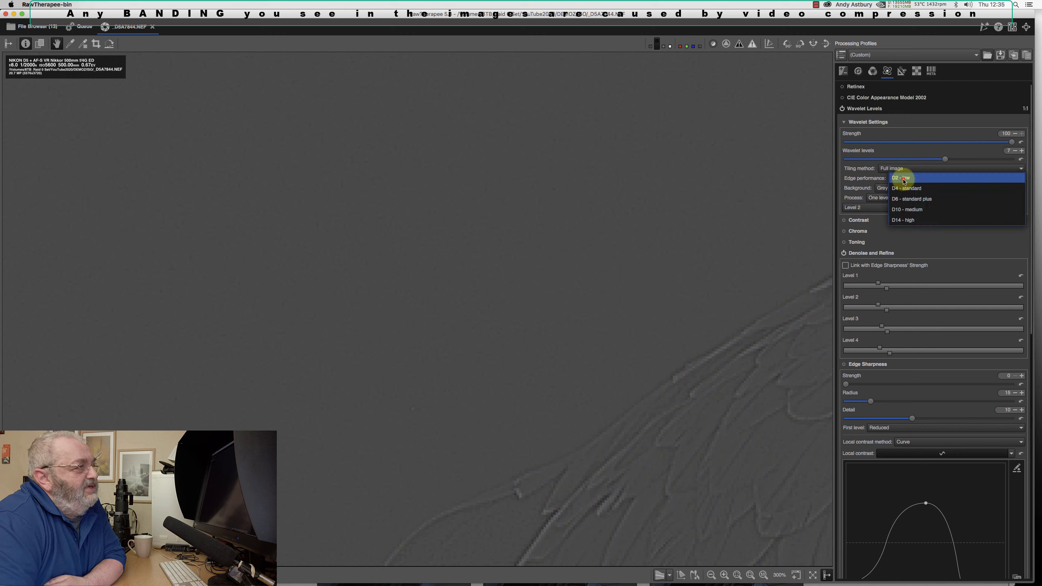
pyautogui.click(902, 209)
pyautogui.click(900, 208)
pyautogui.scroll(-2, 900, 210)
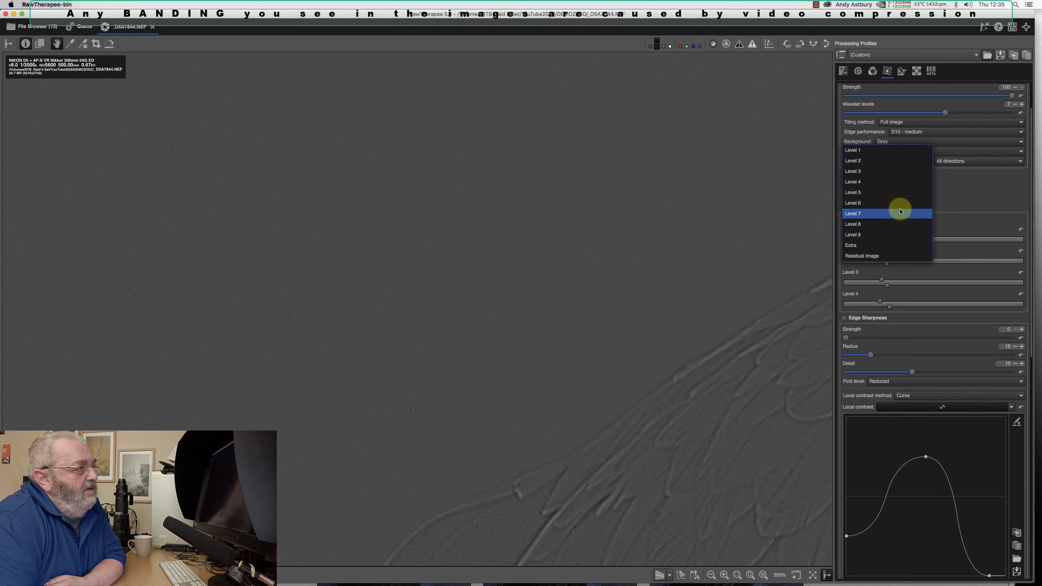
pyautogui.click(900, 150)
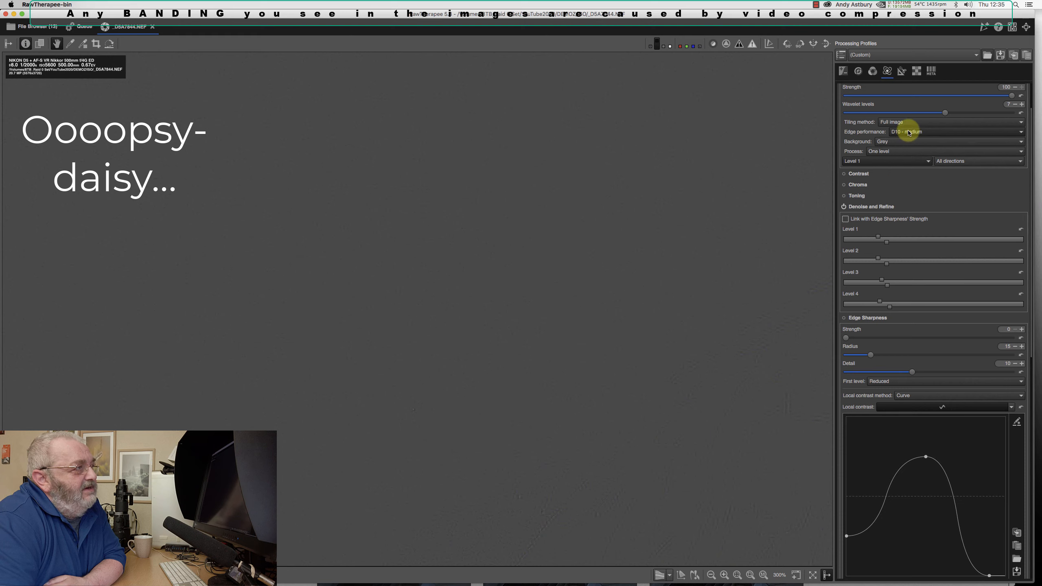
pyautogui.click(908, 132)
pyautogui.click(908, 133)
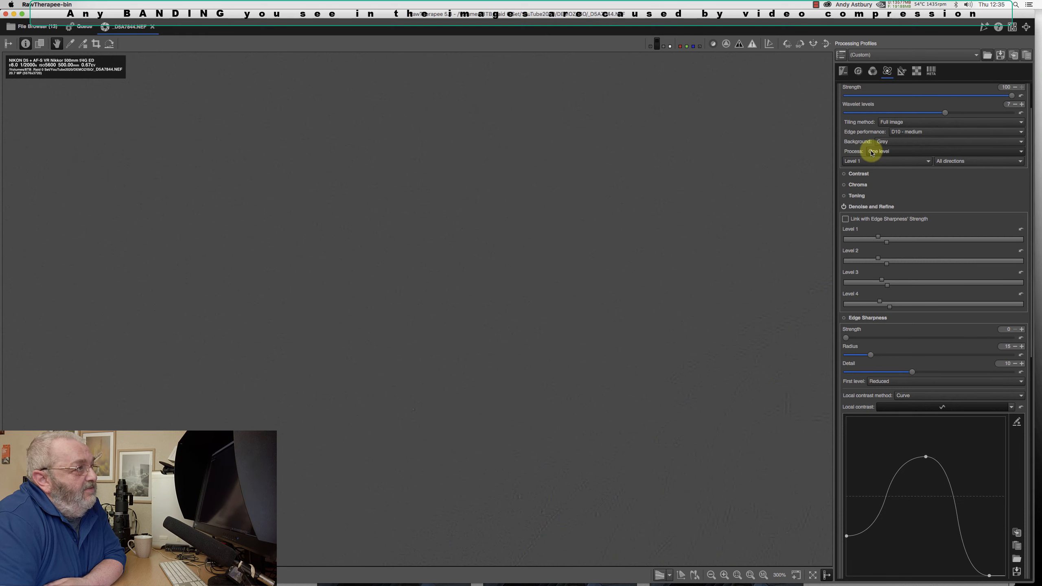
# Set Process to All levels in all directions and view the eagle's head at 100%
pyautogui.click(871, 153)
pyautogui.click(877, 183)
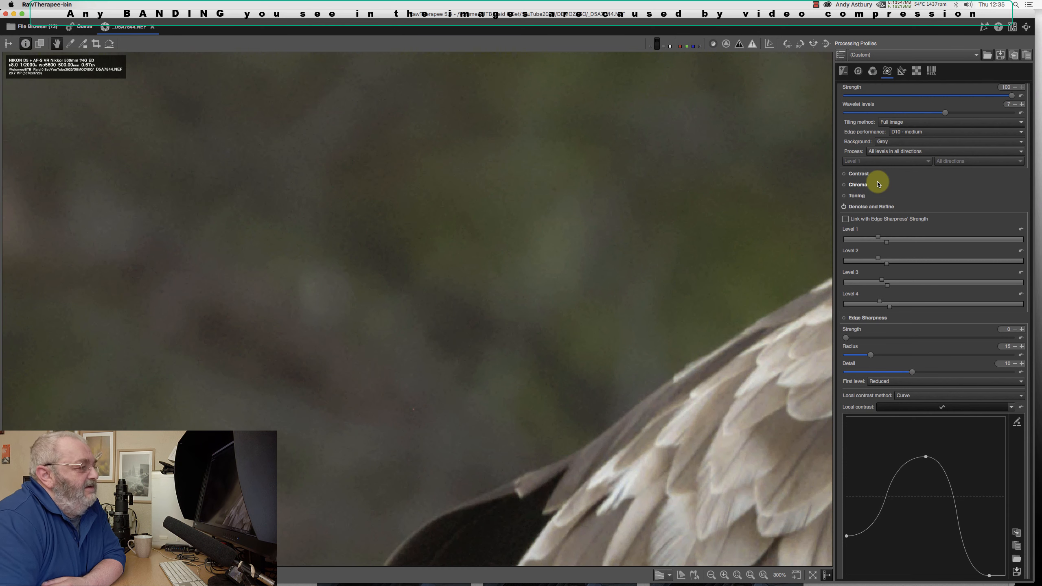
pyautogui.click(762, 574)
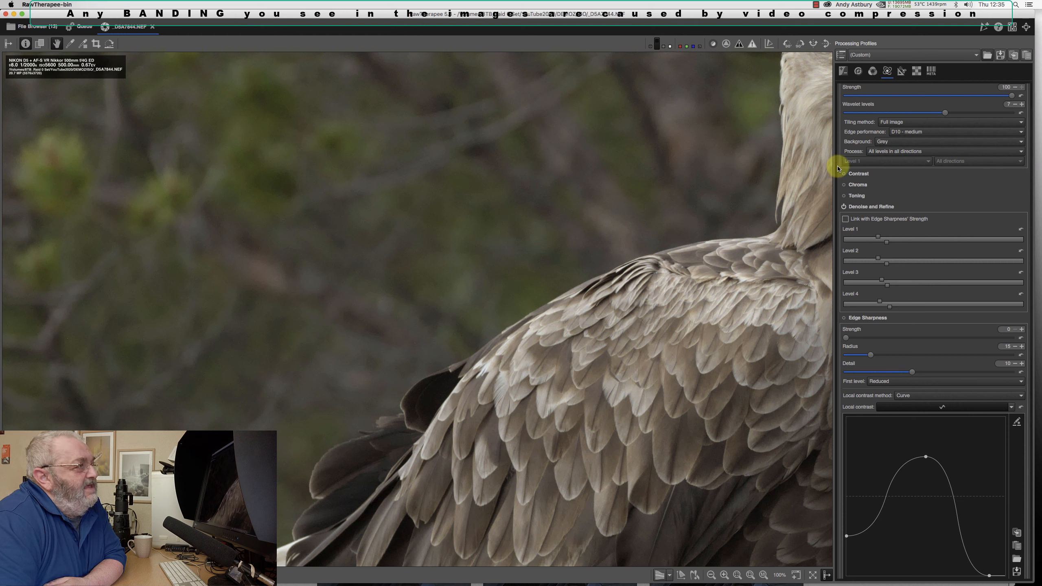
pyautogui.scroll(2, 918, 169)
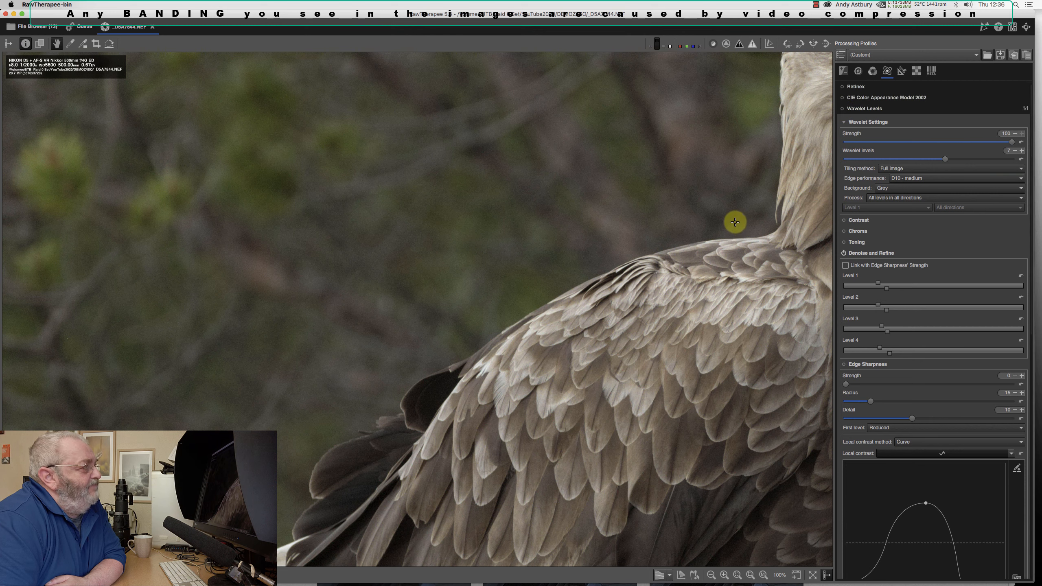
pyautogui.scroll(3, 729, 225)
pyautogui.moveTo(729, 225); pyautogui.dragTo(693, 256)
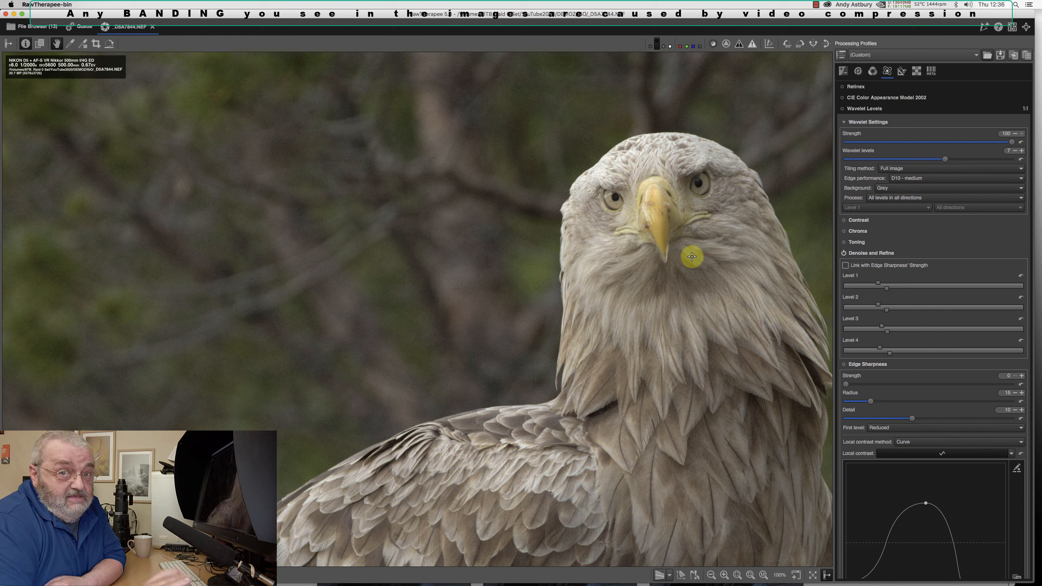
# Toggle Wavelet Levels off and on to compare the eagle before and after, leaving it enabled
pyautogui.click(842, 108)
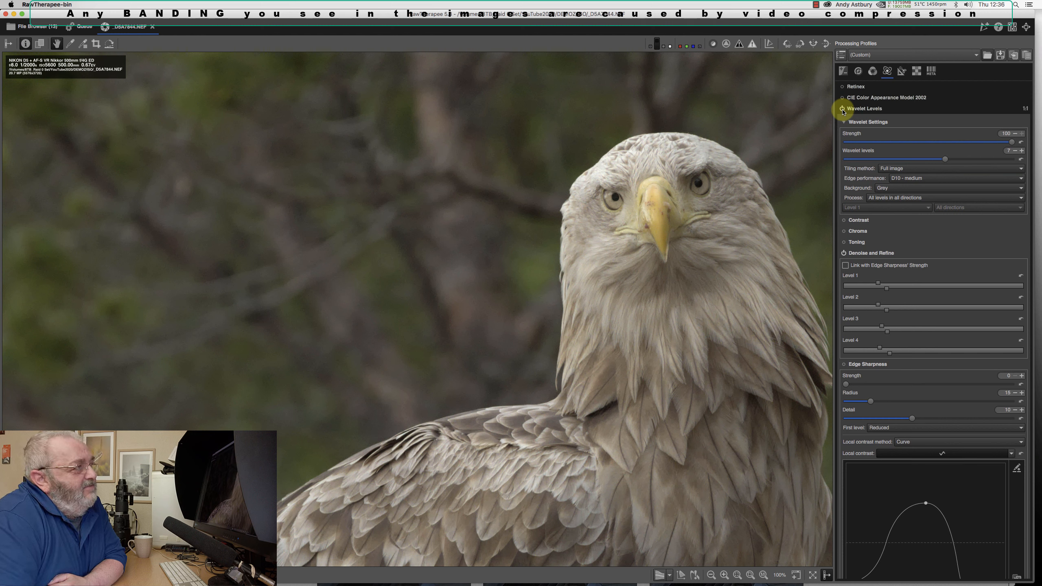
pyautogui.click(842, 109)
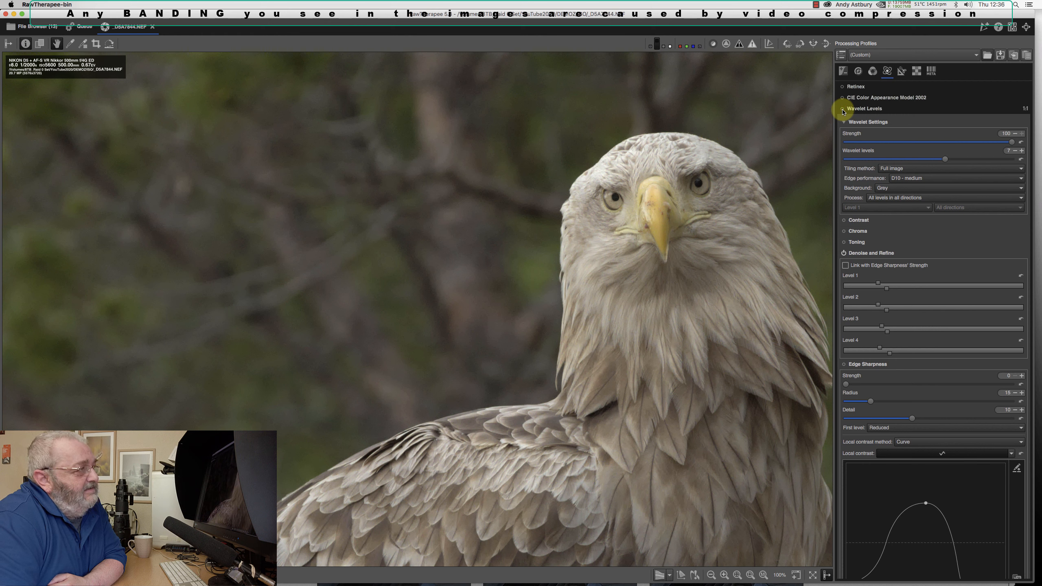
pyautogui.click(843, 109)
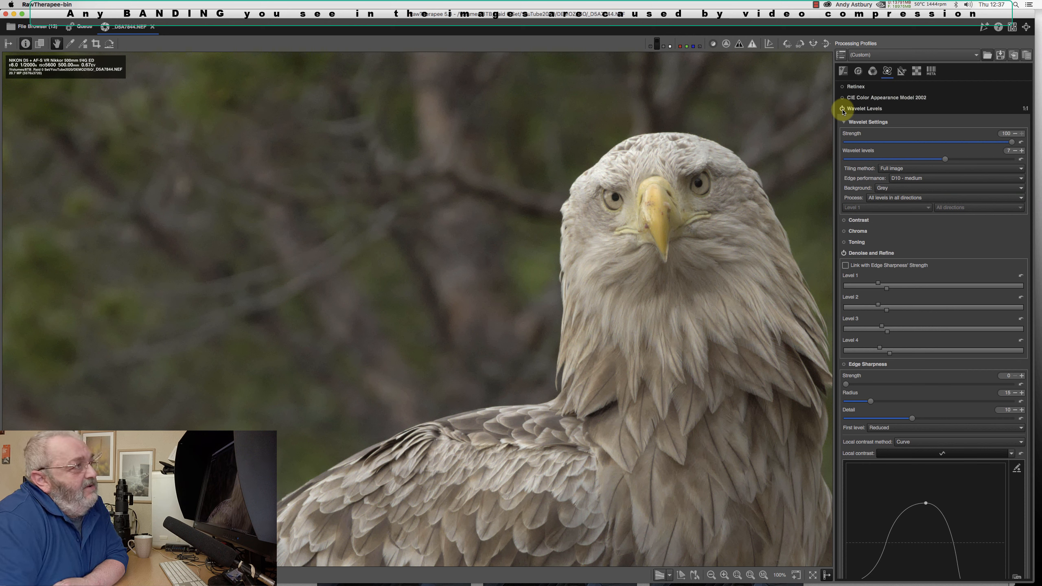
# Enable Capture Sharpening for the raw image and display its sharpening contrast mask over the whole photo
pyautogui.click(915, 72)
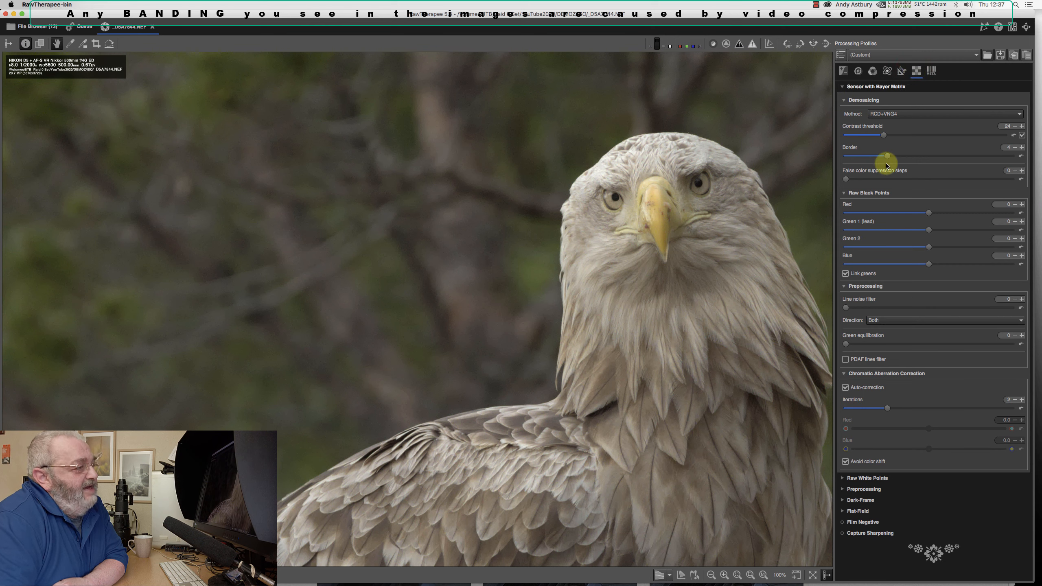
pyautogui.click(842, 534)
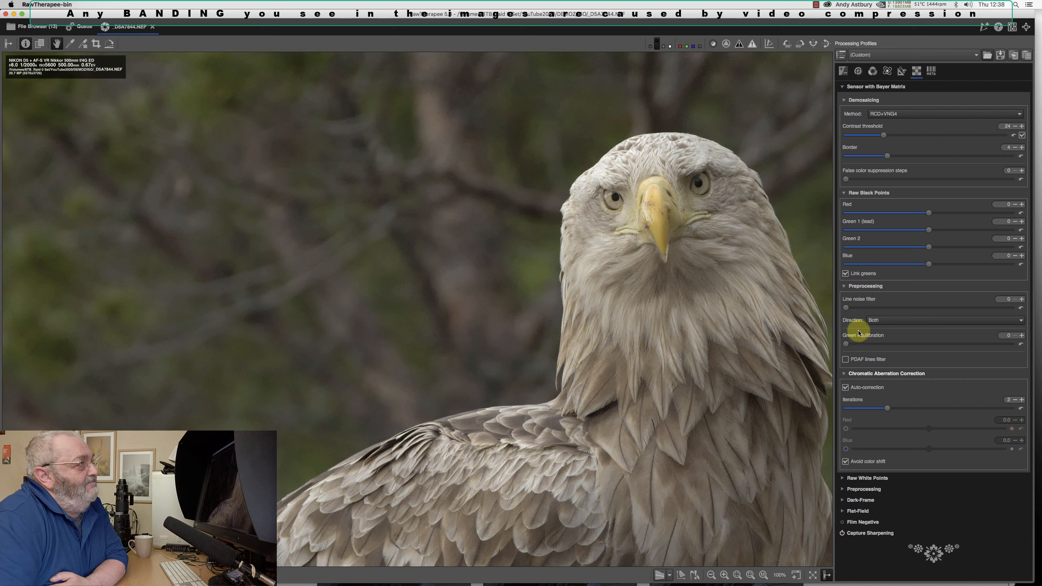
pyautogui.click(725, 45)
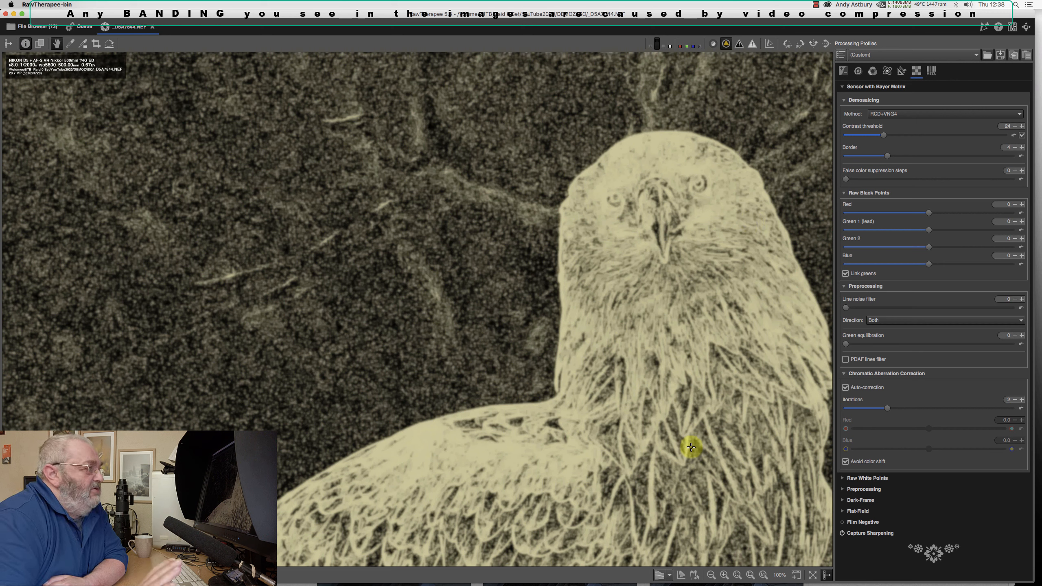
pyautogui.click(737, 575)
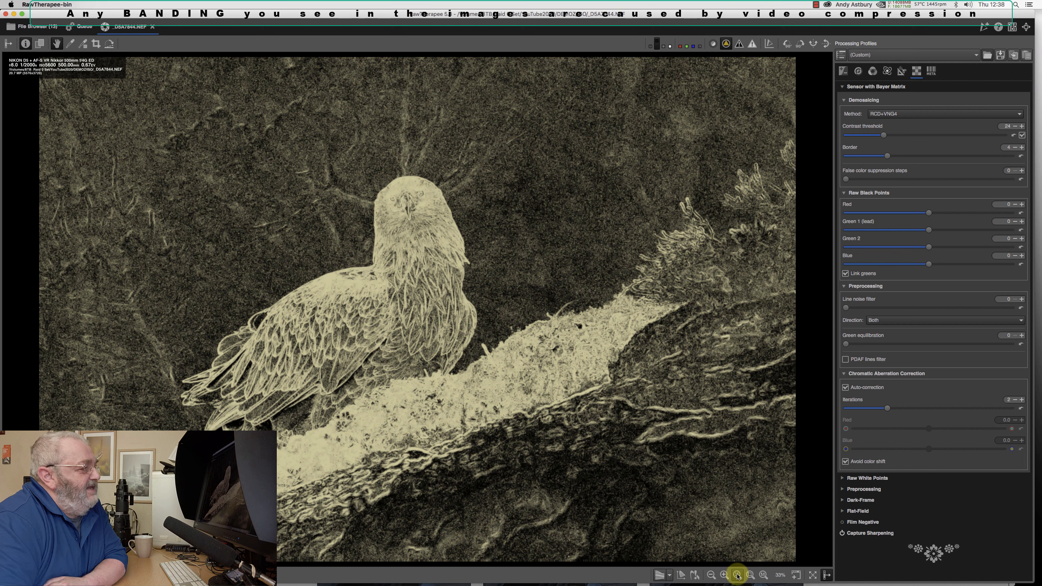
# Raise Capture Sharpening's Contrast threshold to 38 and hide the sharpening contrast mask
pyautogui.click(858, 535)
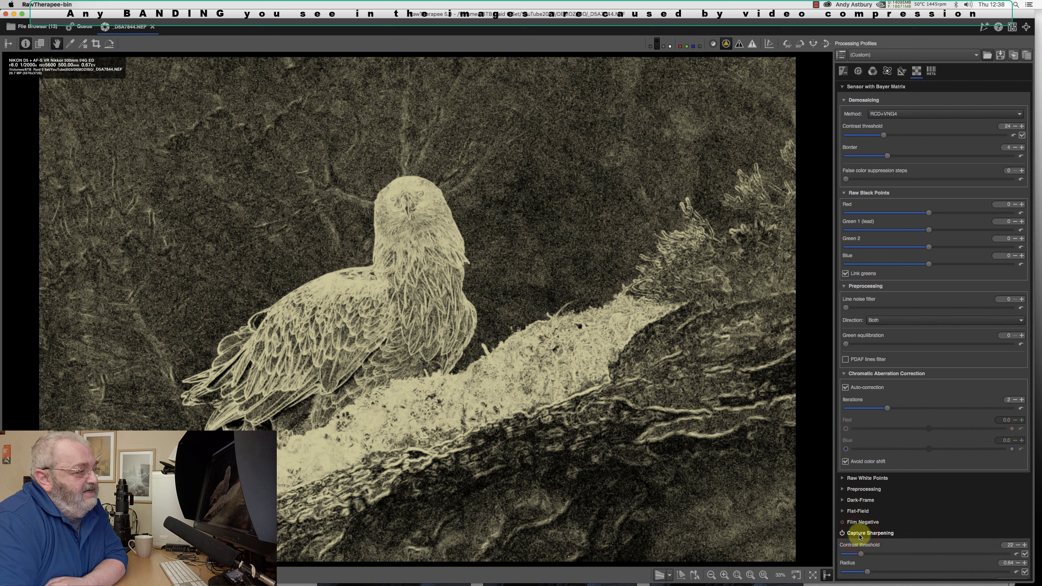
pyautogui.click(871, 556)
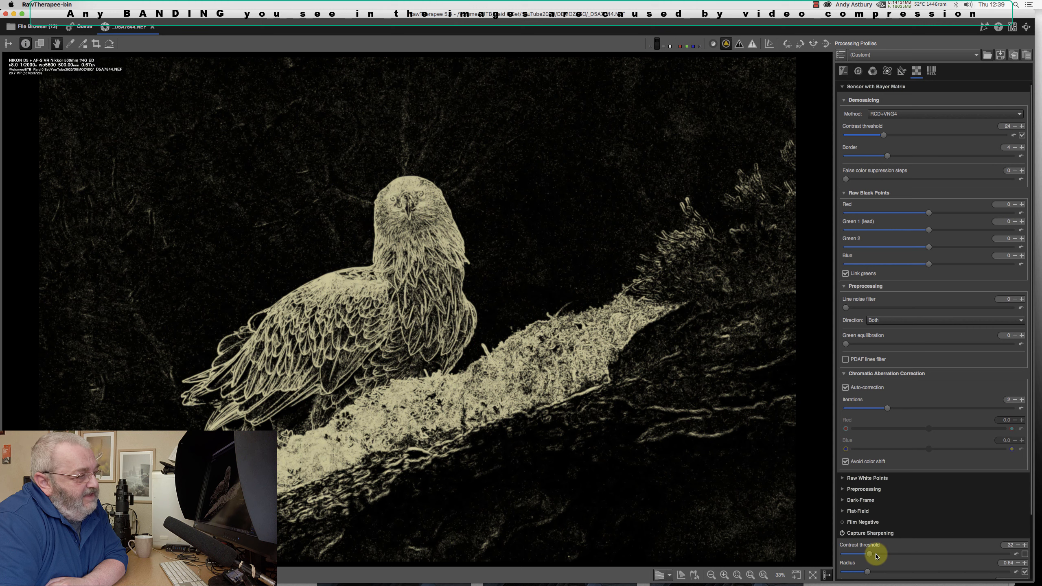
pyautogui.click(876, 556)
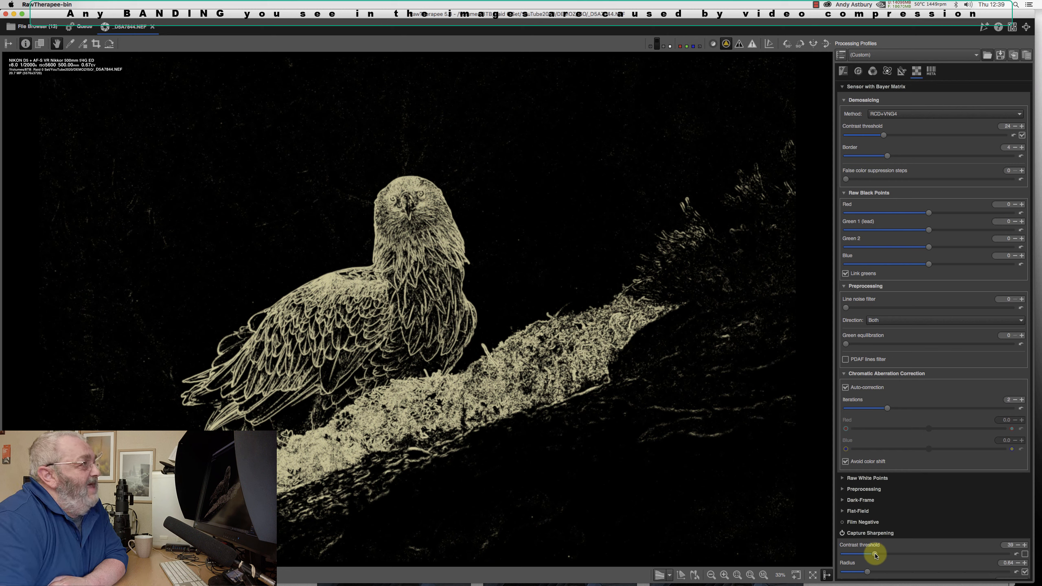
pyautogui.click(726, 44)
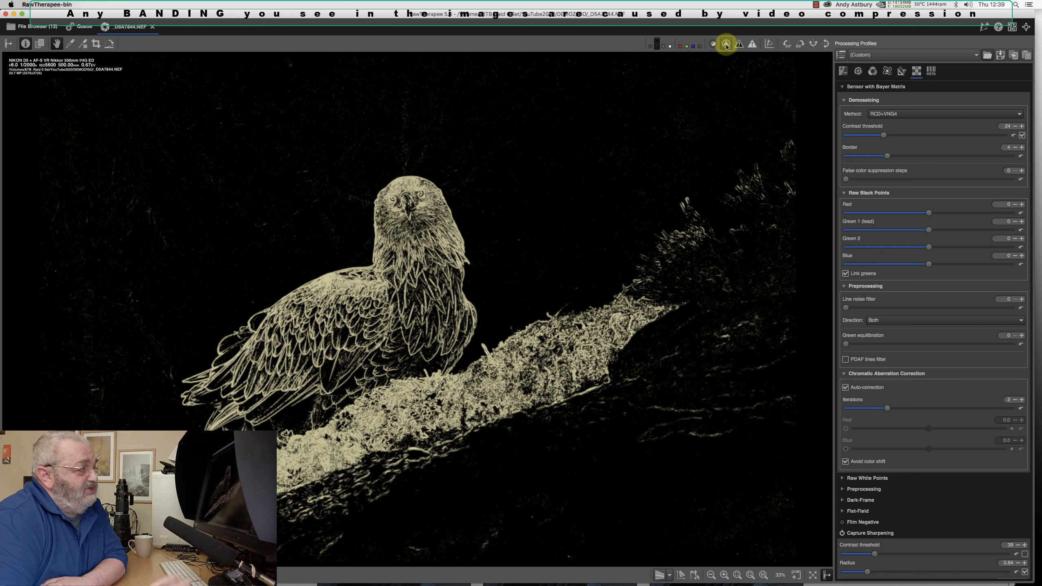
pyautogui.click(726, 45)
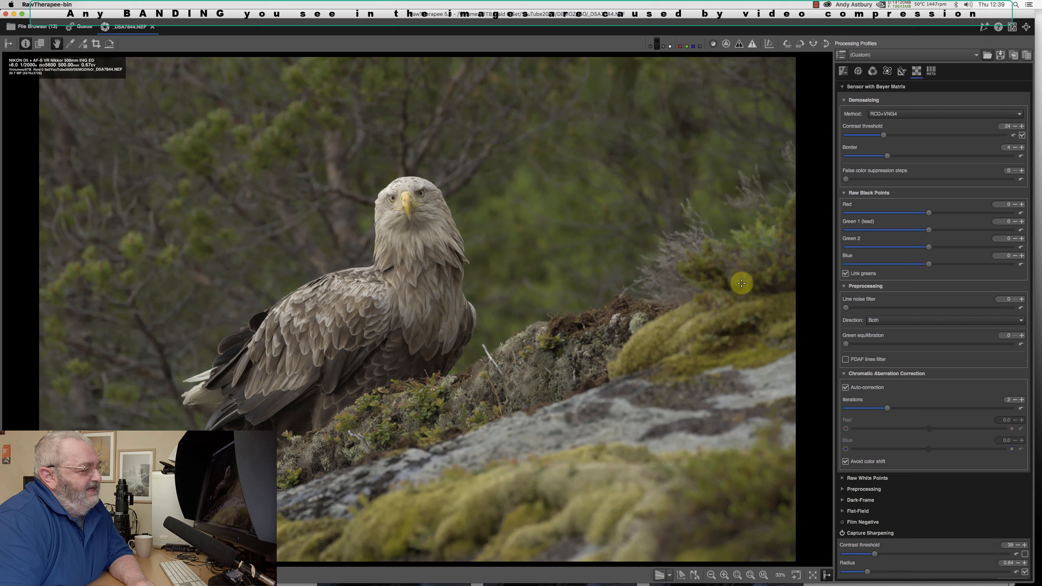
# Reduce the overall Strength in Wavelet Settings to 65 while viewing the eagle's plumage at 100%
pyautogui.click(762, 577)
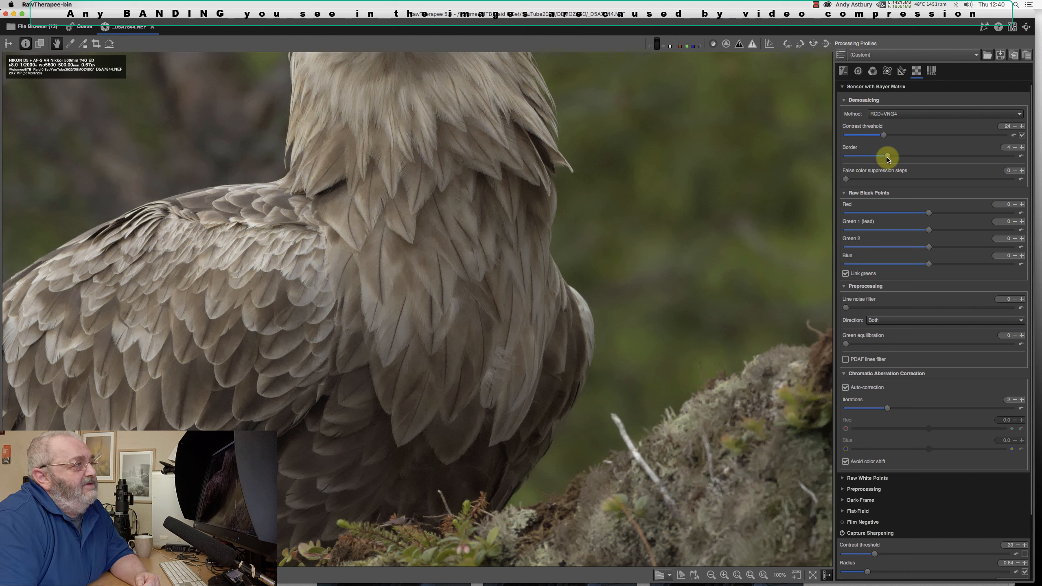
pyautogui.click(887, 72)
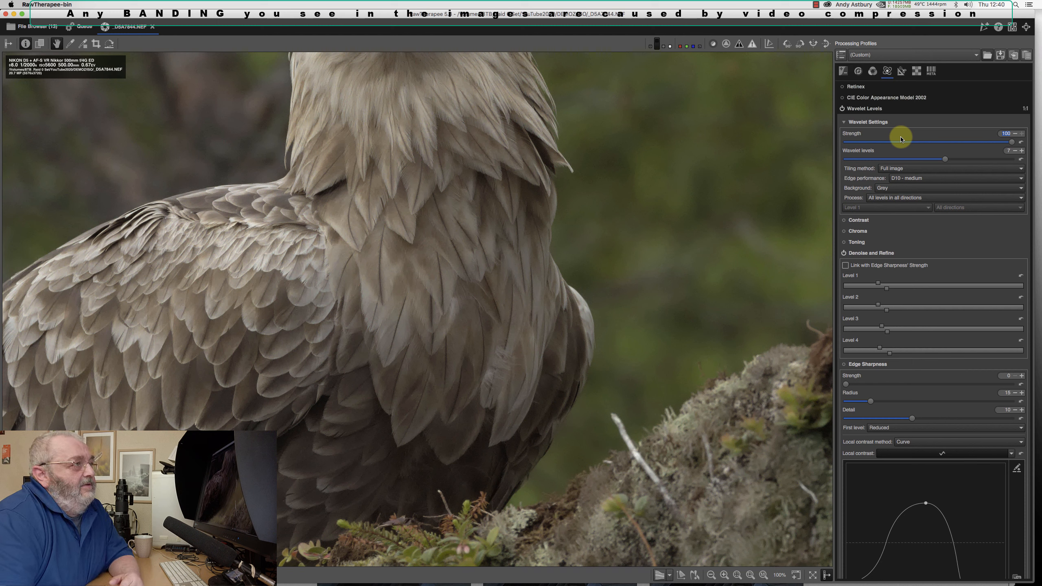
pyautogui.click(953, 142)
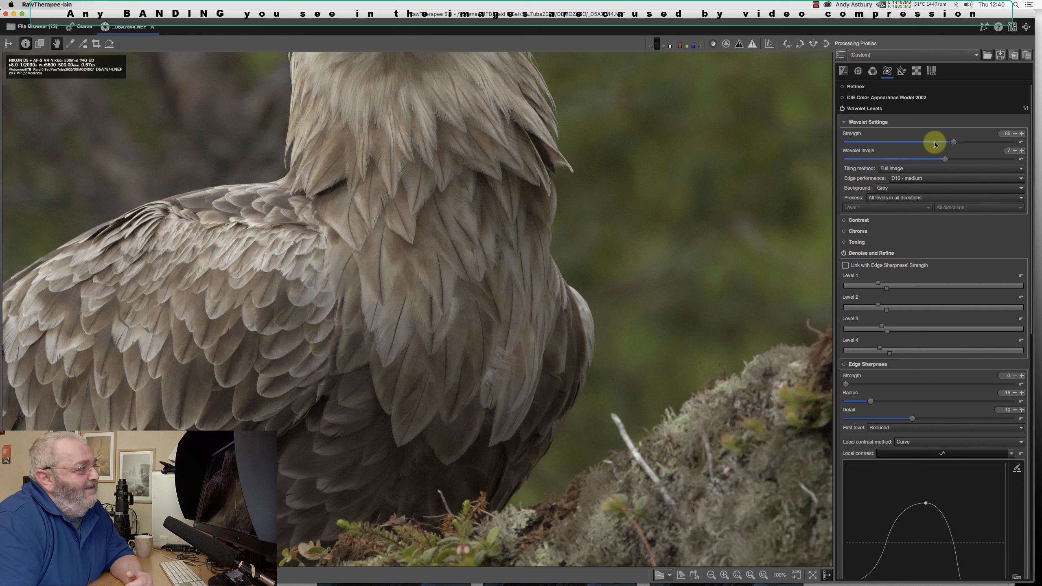
# Try a lower overall Strength in Wavelet Settings with a before-and-after comparison, and raise it to 100
pyautogui.click(934, 142)
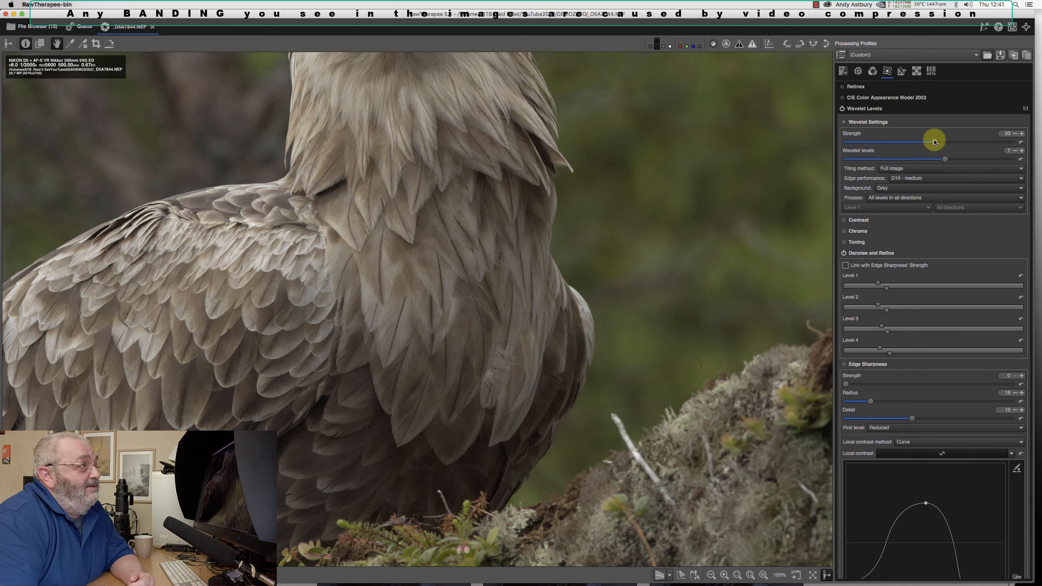
pyautogui.click(841, 108)
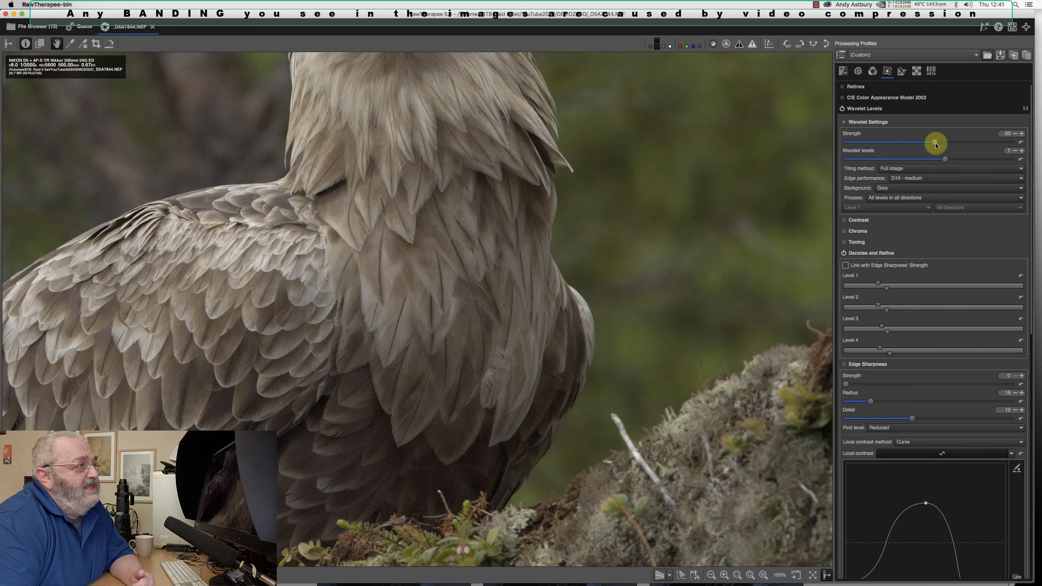
pyautogui.moveTo(937, 144); pyautogui.dragTo(999, 142)
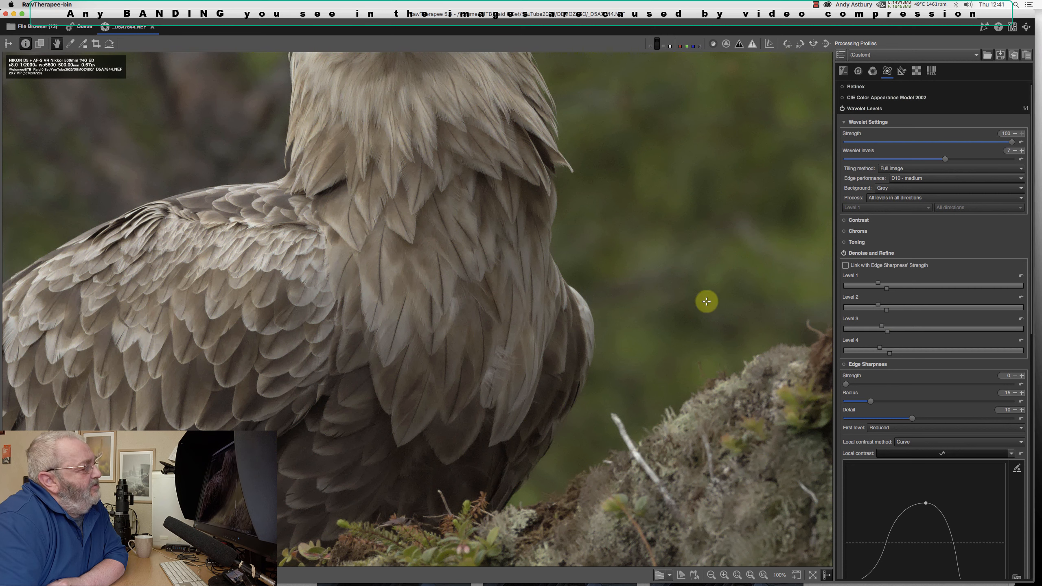
# Link Denoise and Refine with Edge Sharpness' Strength while viewing the eagle's head
pyautogui.moveTo(459, 211); pyautogui.dragTo(468, 251)
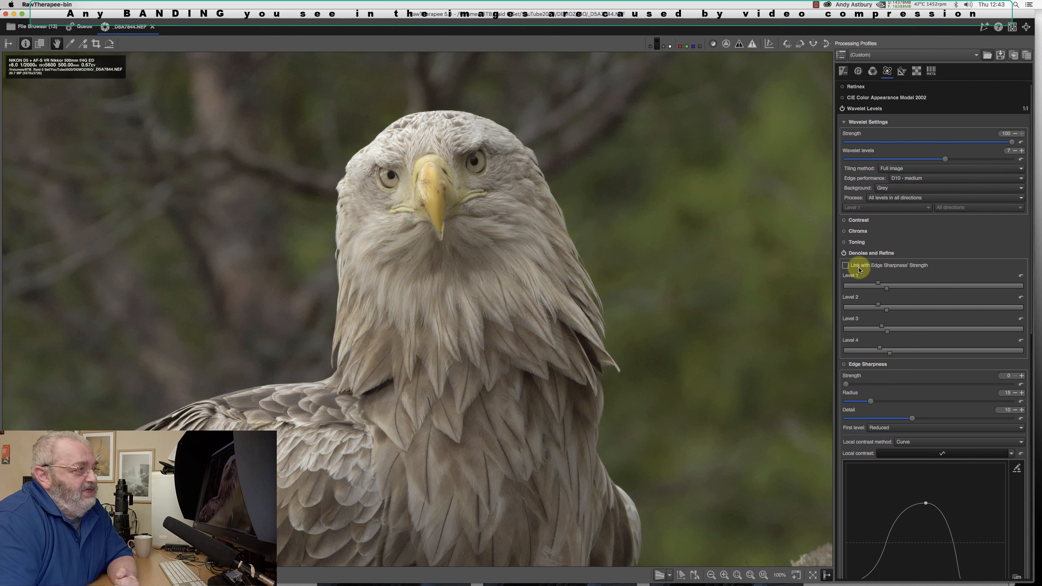
pyautogui.click(845, 266)
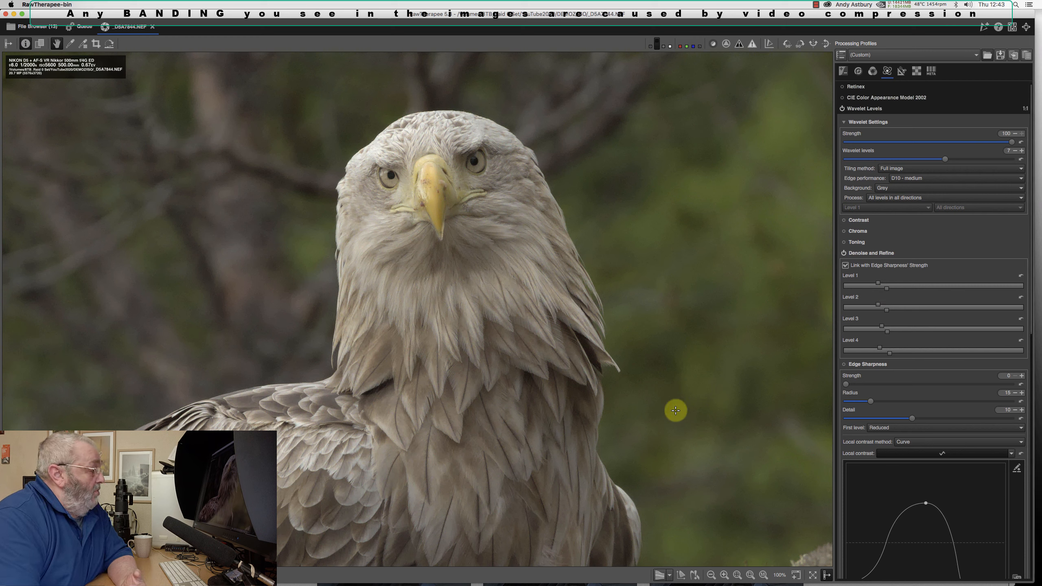
# Switch to Firefox, read RawPedia's explanation of the local contrast threshold sliders and Gaussian curve, and return to RawTherapee
pyautogui.moveTo(400, 582)
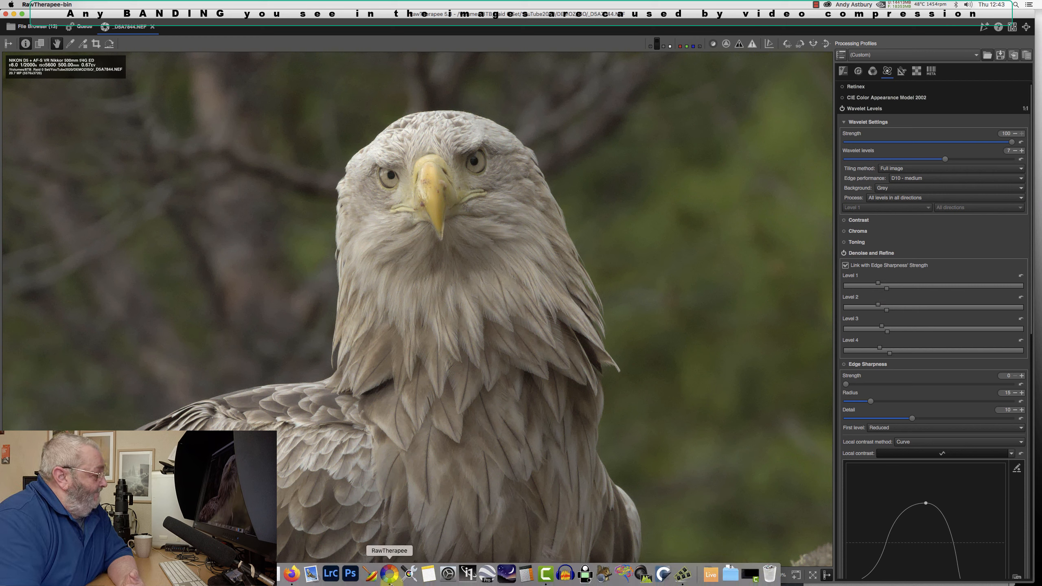
pyautogui.click(294, 581)
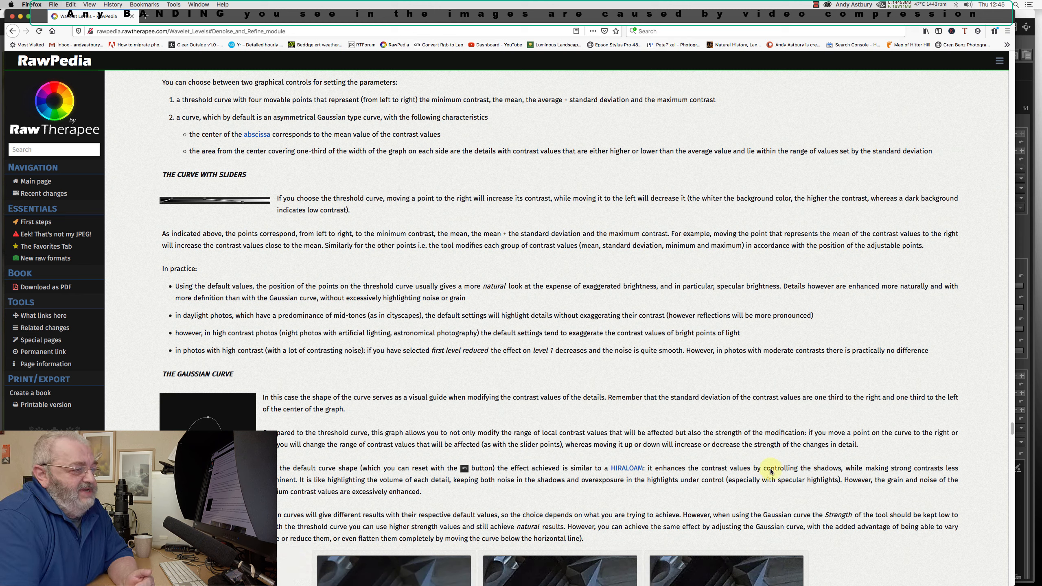
pyautogui.click(1021, 489)
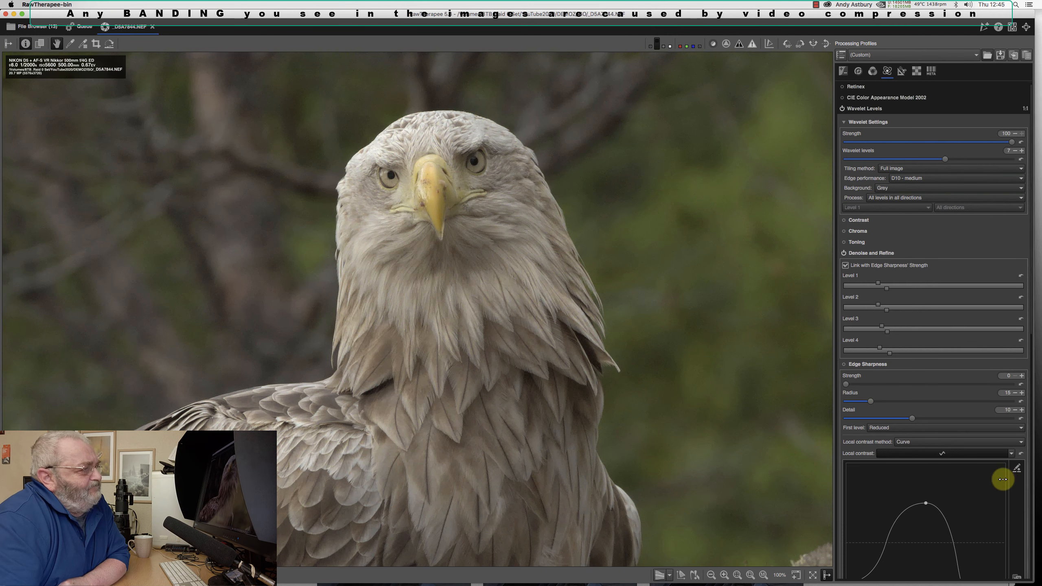
# Enable Edge Sharpness with a Strength of 7 and turn on its Edge detection
pyautogui.click(844, 365)
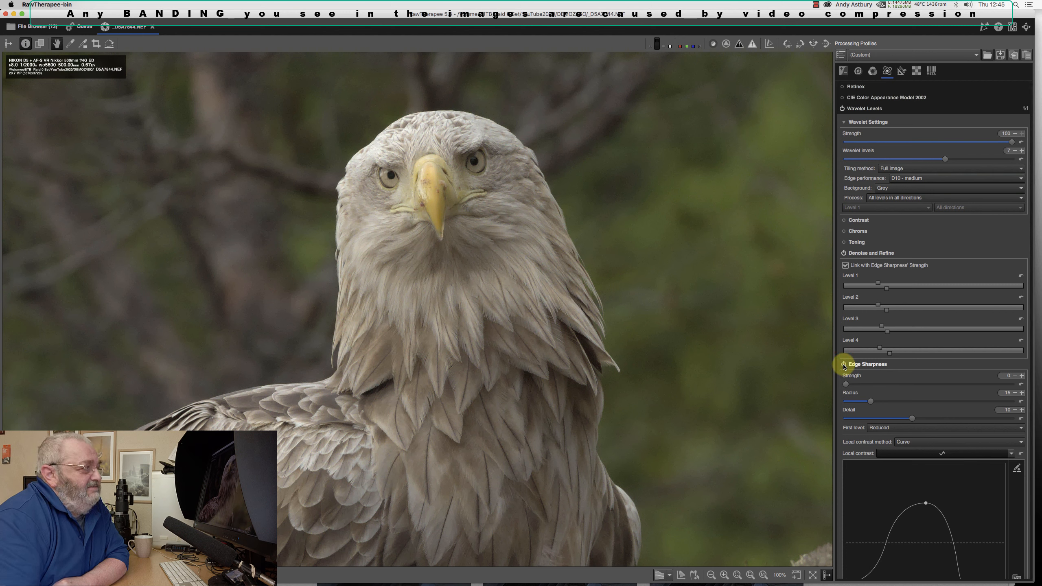
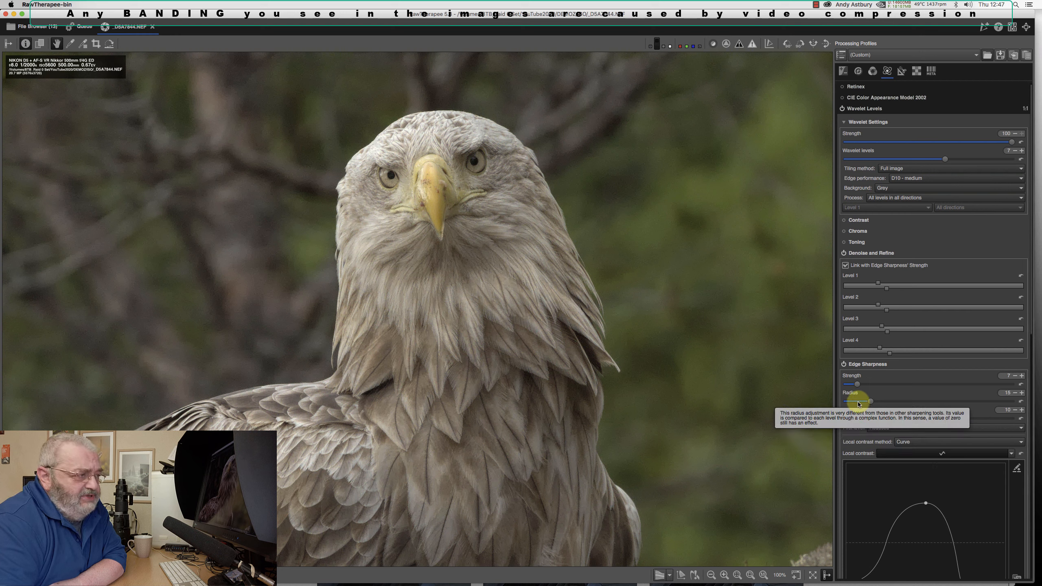
pyautogui.scroll(-5, 858, 404)
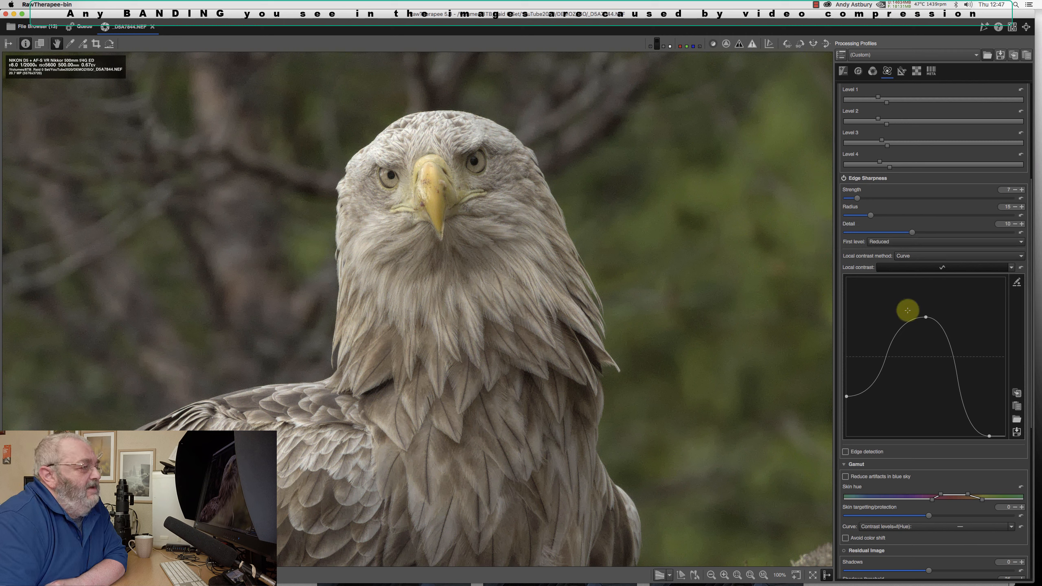
pyautogui.click(845, 452)
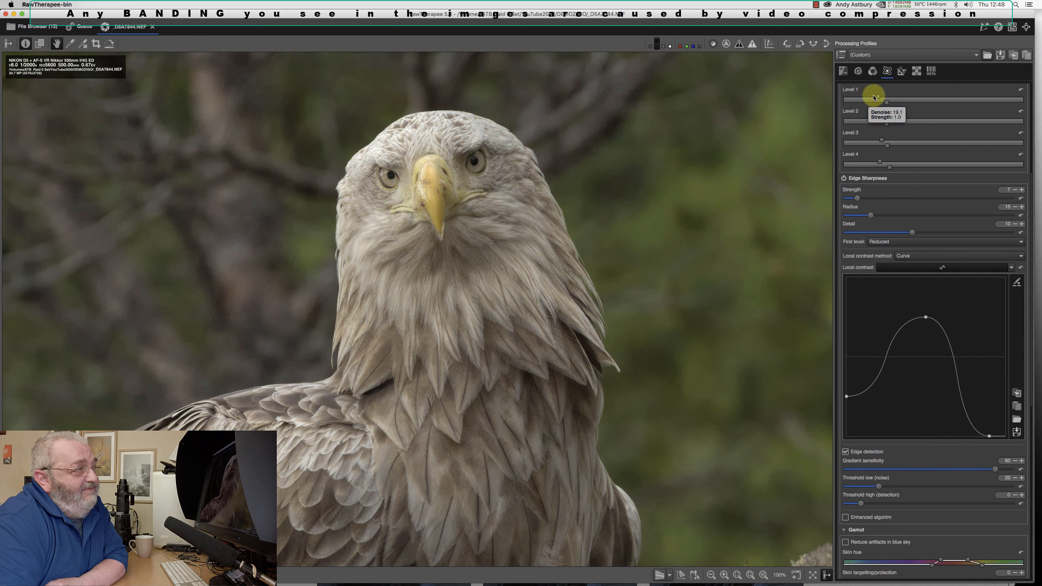
# Try Unchanged for the Edge Sharpness First level and set it to Reinforced
pyautogui.click(884, 244)
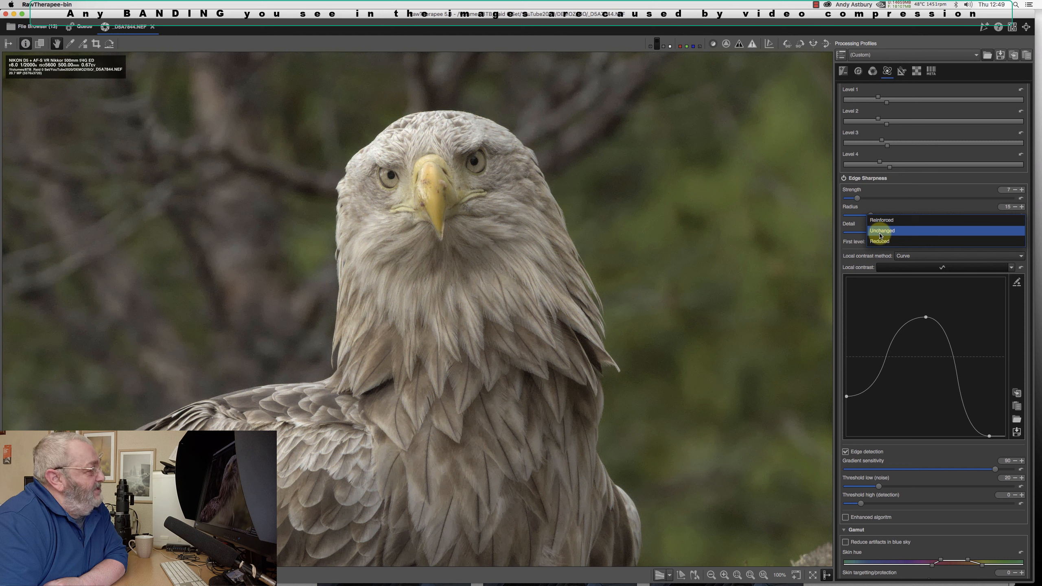
pyautogui.click(880, 235)
pyautogui.click(886, 245)
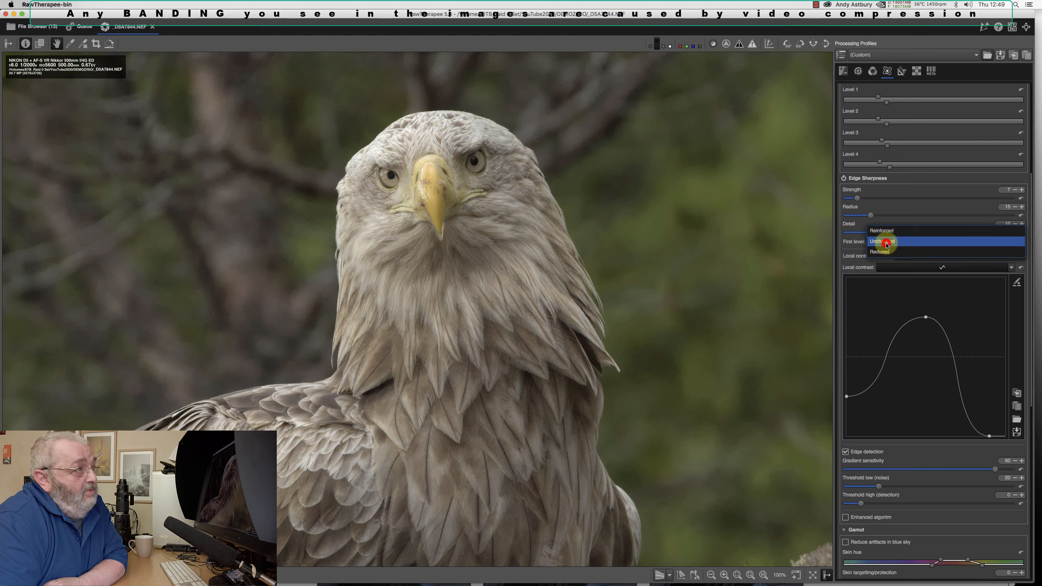
pyautogui.click(885, 236)
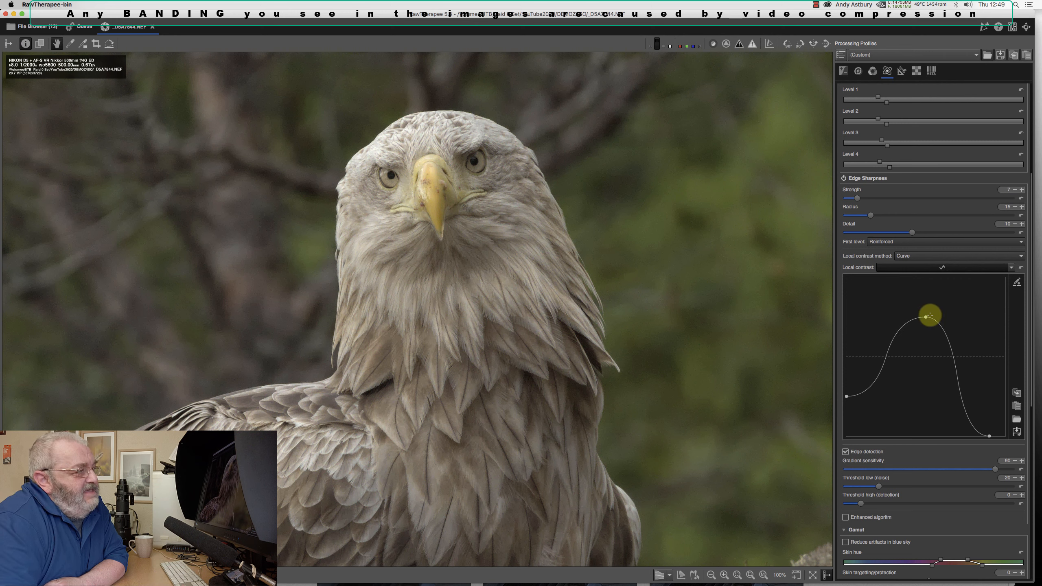
# Change the Edge Sharpness Local contrast method to Threshold Sliders and shift the upper contrast threshold points slightly higher
pyautogui.moveTo(926, 316)
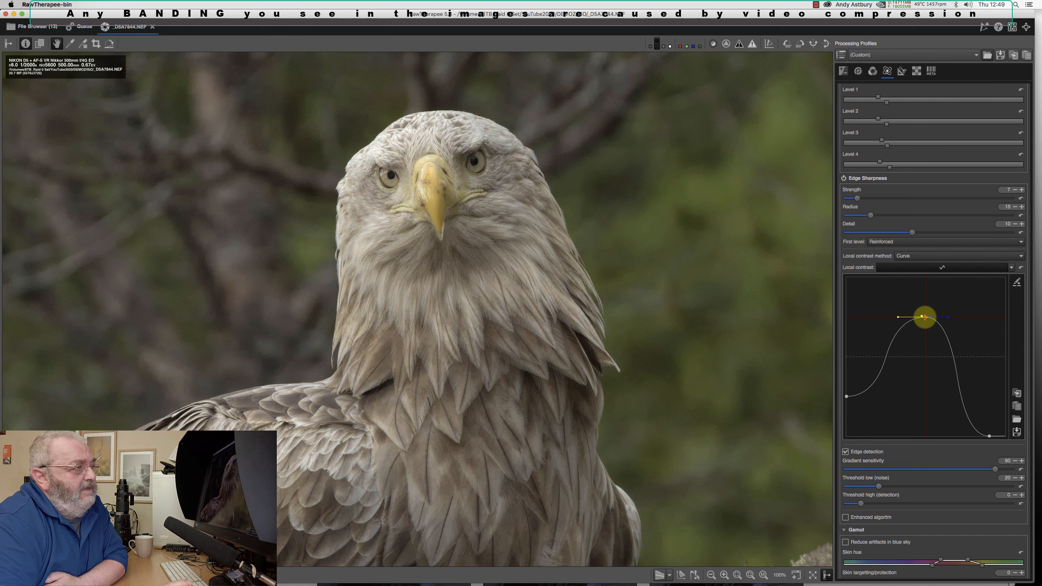
pyautogui.click(926, 255)
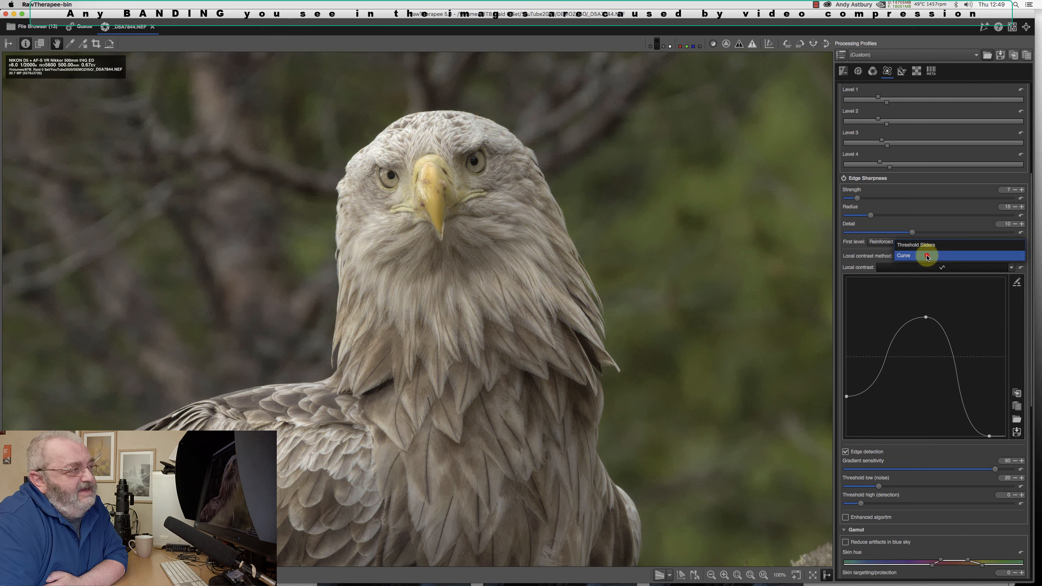
pyautogui.click(925, 245)
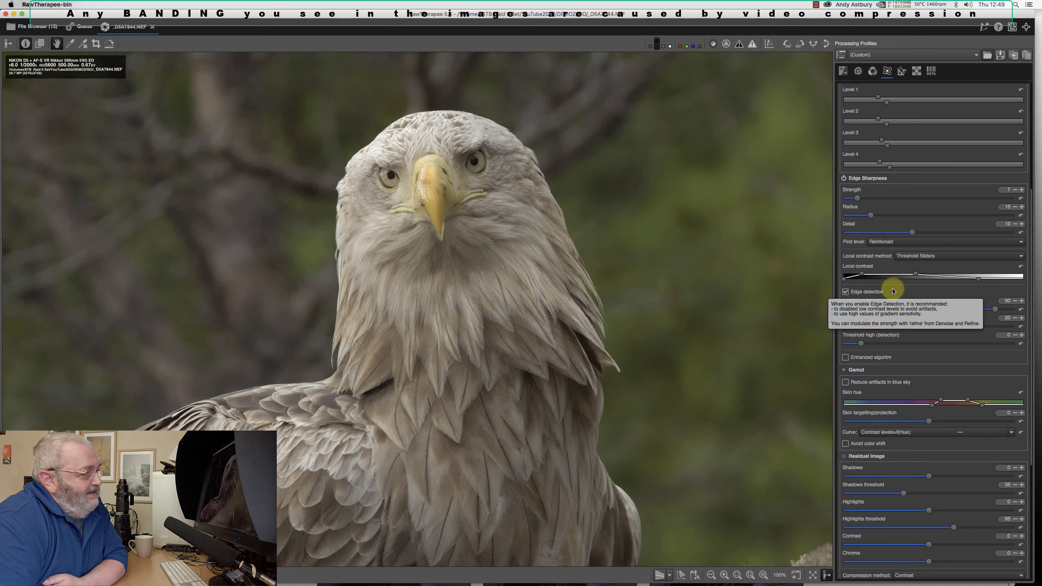
pyautogui.moveTo(980, 281)
pyautogui.moveTo(980, 281); pyautogui.dragTo(989, 280)
pyautogui.moveTo(989, 280)
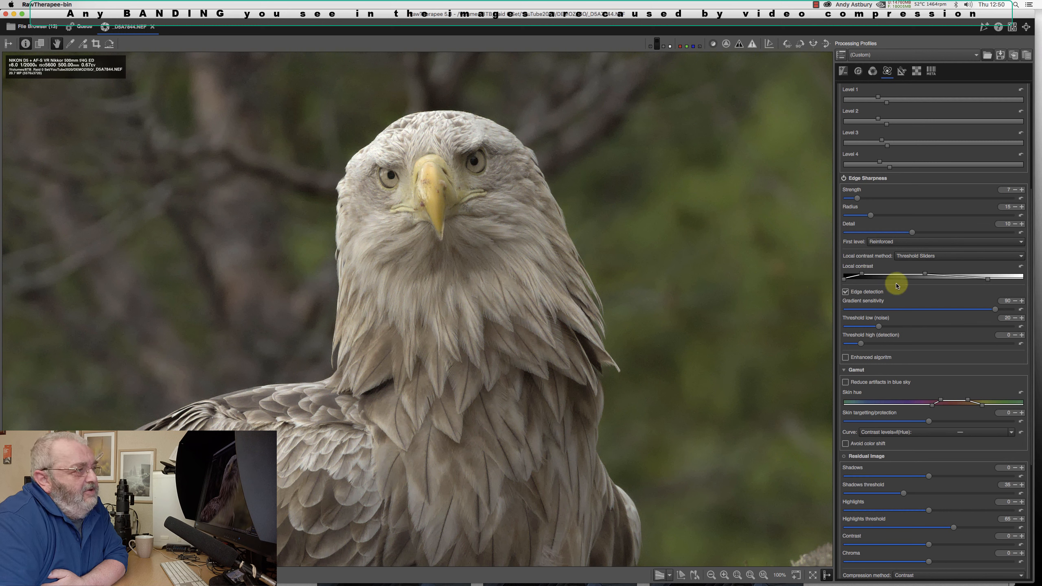
# Return the Local contrast method to Curve and reshape it, lowering the shadow end point and bringing the peak down to the midline
pyautogui.moveTo(928, 277)
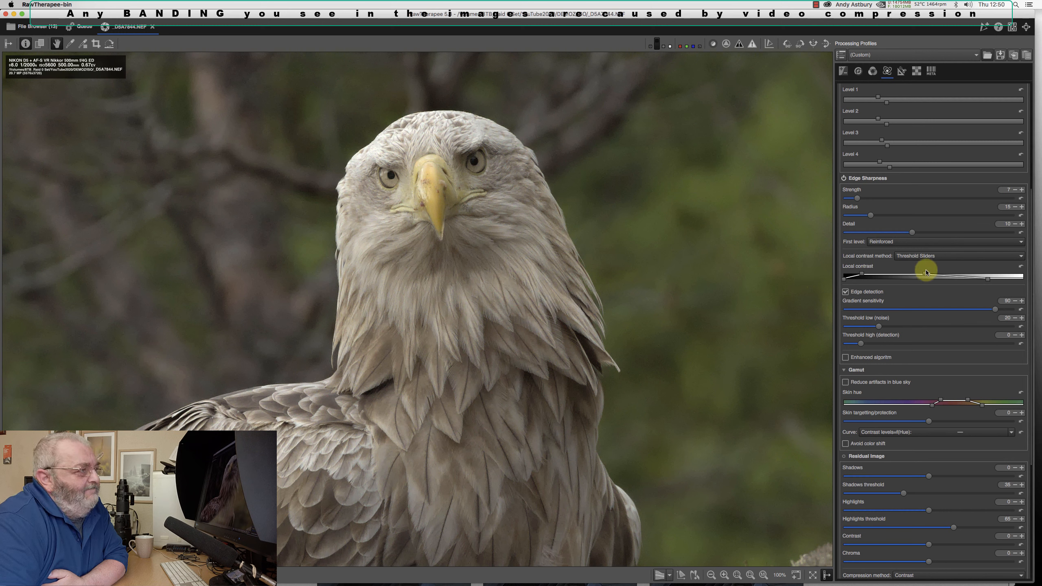
pyautogui.click(927, 258)
pyautogui.click(923, 266)
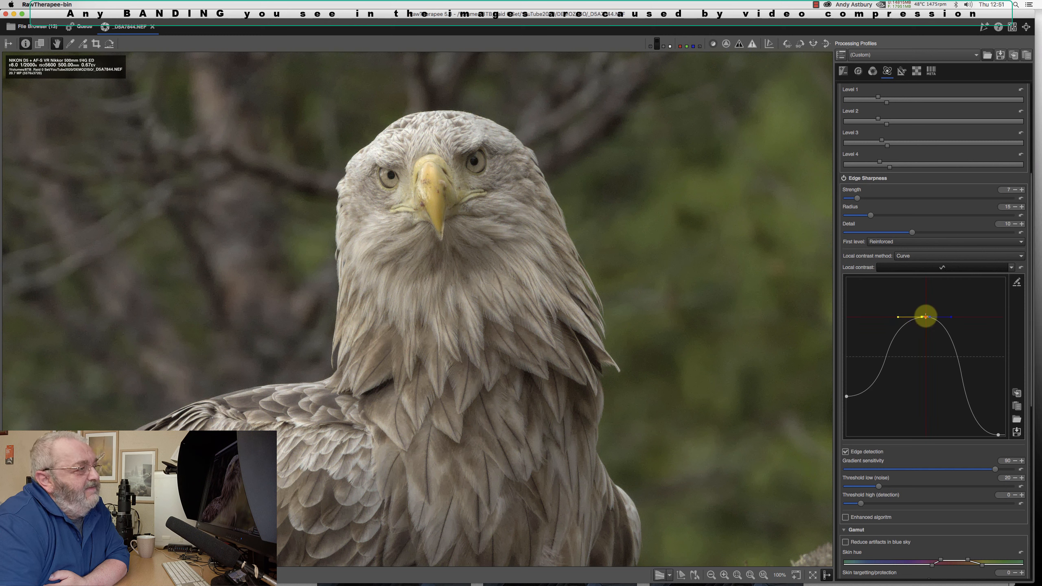
pyautogui.moveTo(926, 316); pyautogui.dragTo(968, 339)
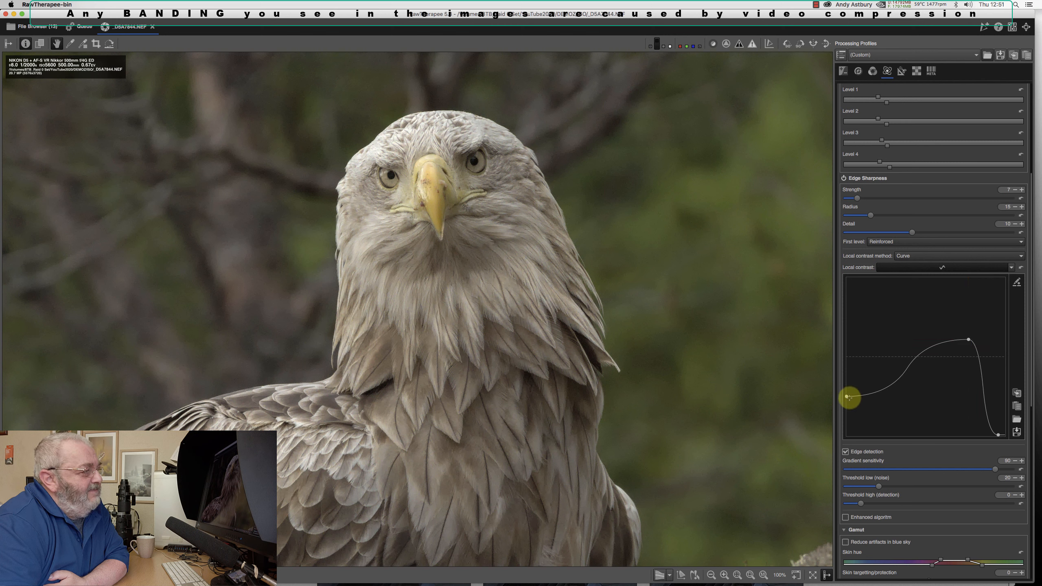
pyautogui.moveTo(846, 396); pyautogui.dragTo(850, 429)
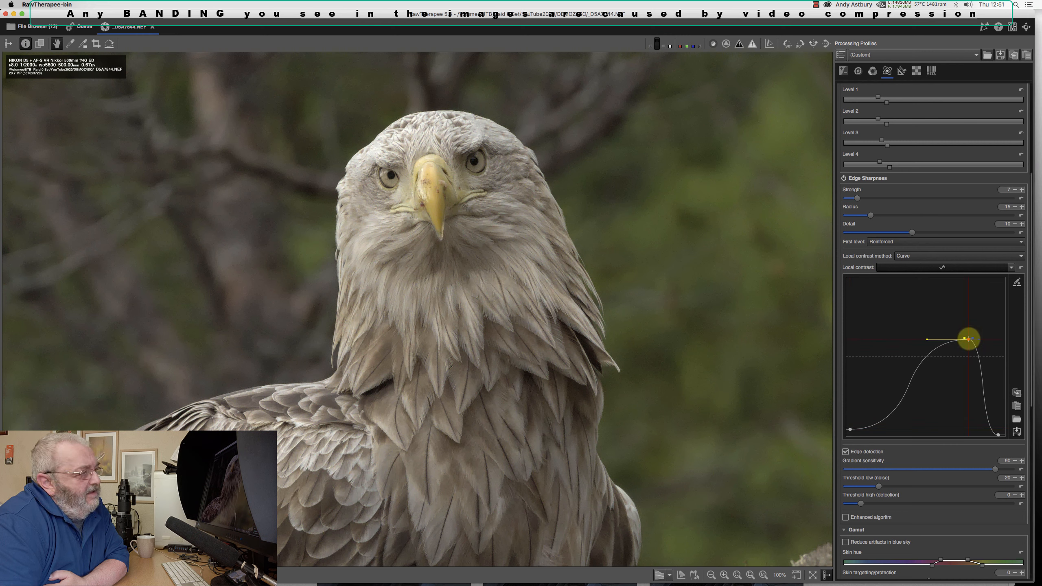
pyautogui.moveTo(968, 339); pyautogui.dragTo(947, 356)
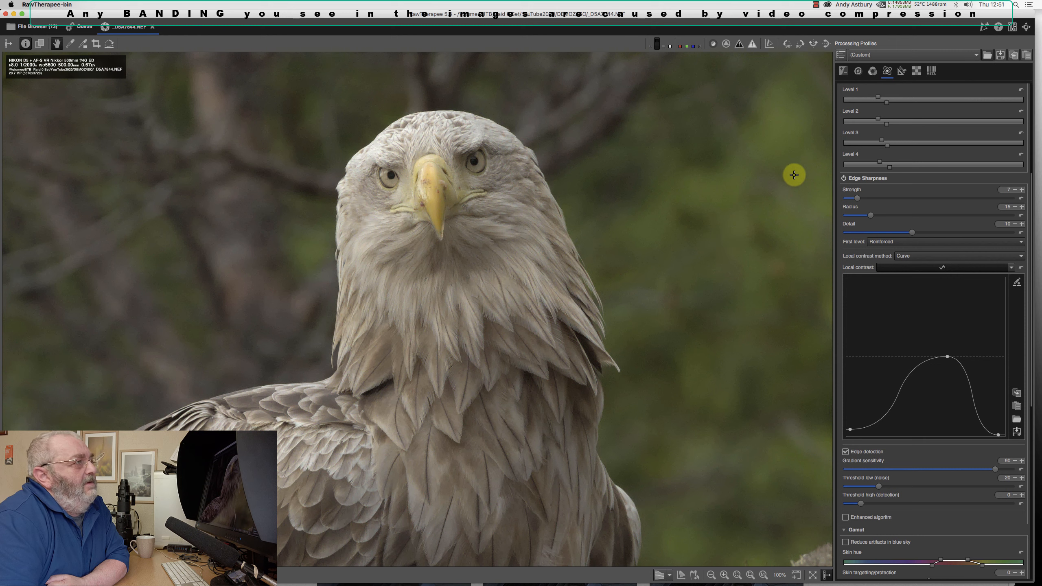
# Turn Wavelet Levels off and on again to compare the eagle's head with and without Edge Sharpness
pyautogui.scroll(5, 843, 137)
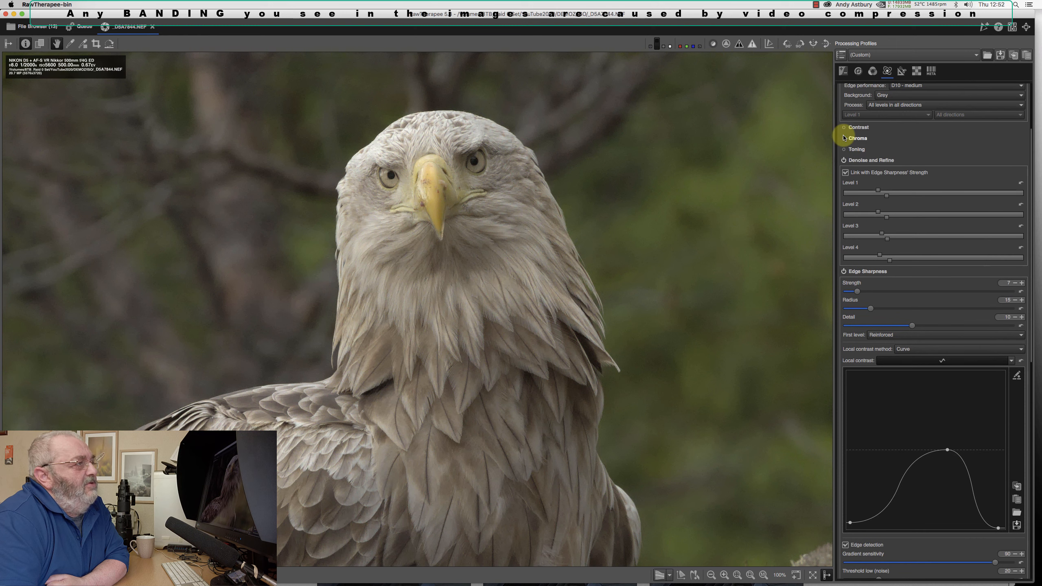
pyautogui.scroll(5, 844, 136)
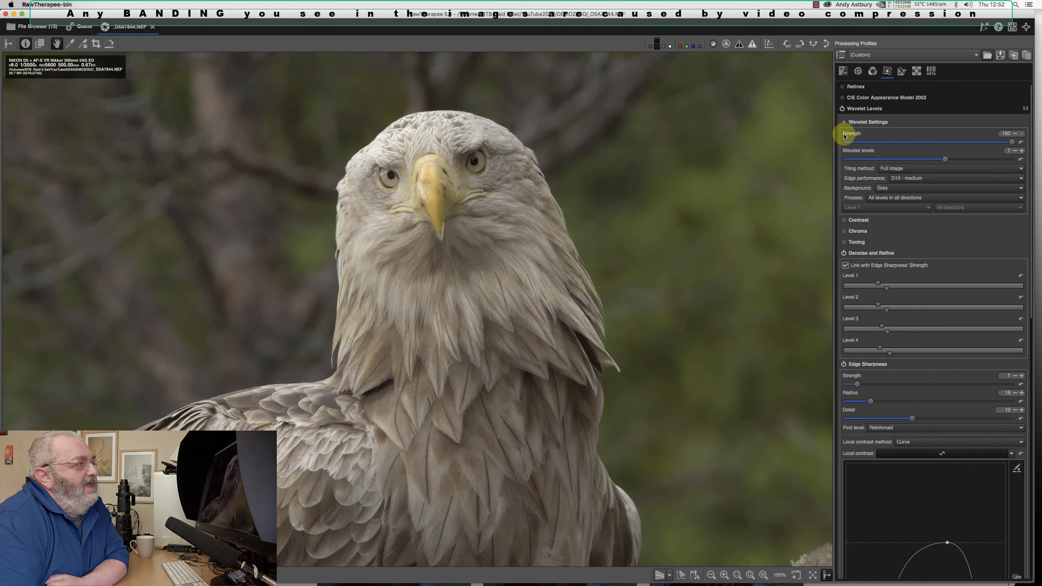
pyautogui.click(842, 108)
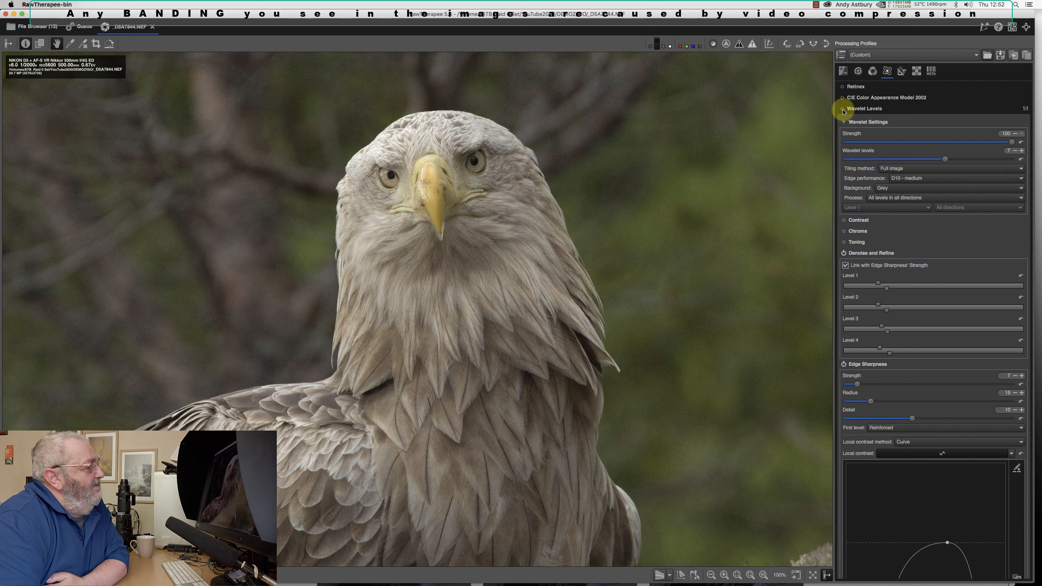
pyautogui.click(842, 110)
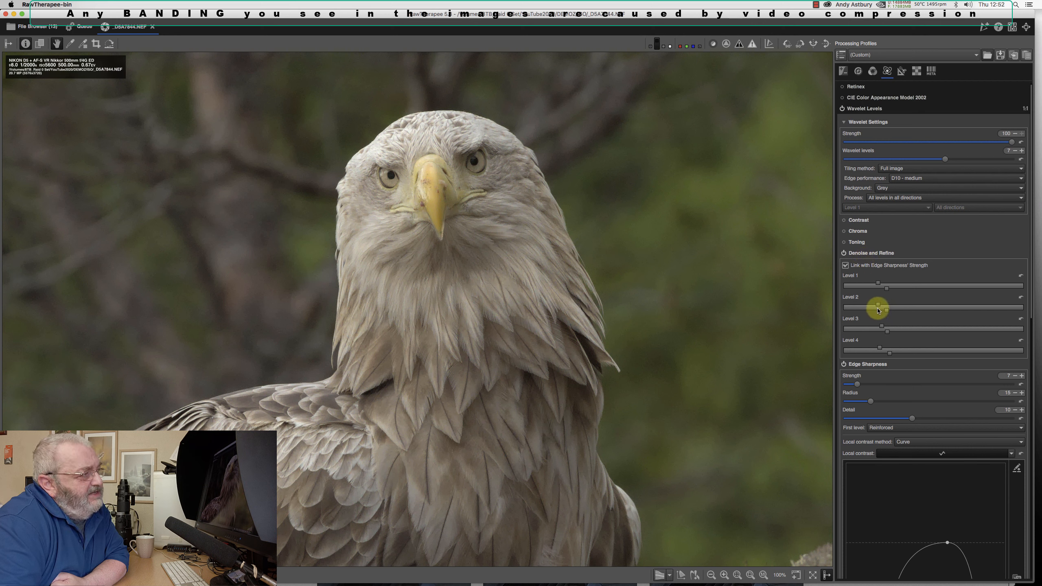
# Reduce Level 2 Denoise to 16.8 in Denoise and Refine and raise that level's refine Strength slightly
pyautogui.moveTo(877, 305); pyautogui.dragTo(875, 305)
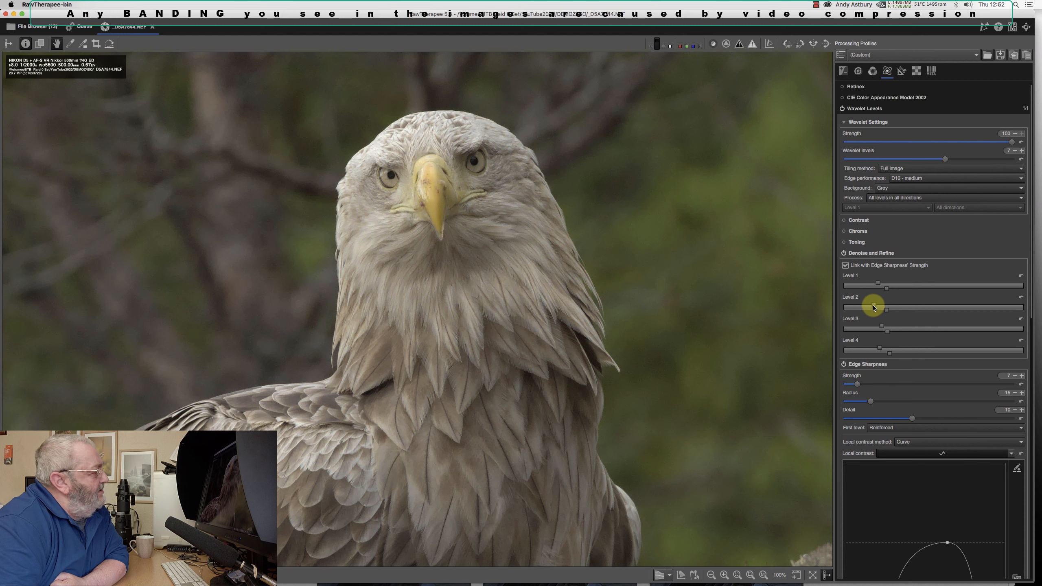
pyautogui.moveTo(873, 307)
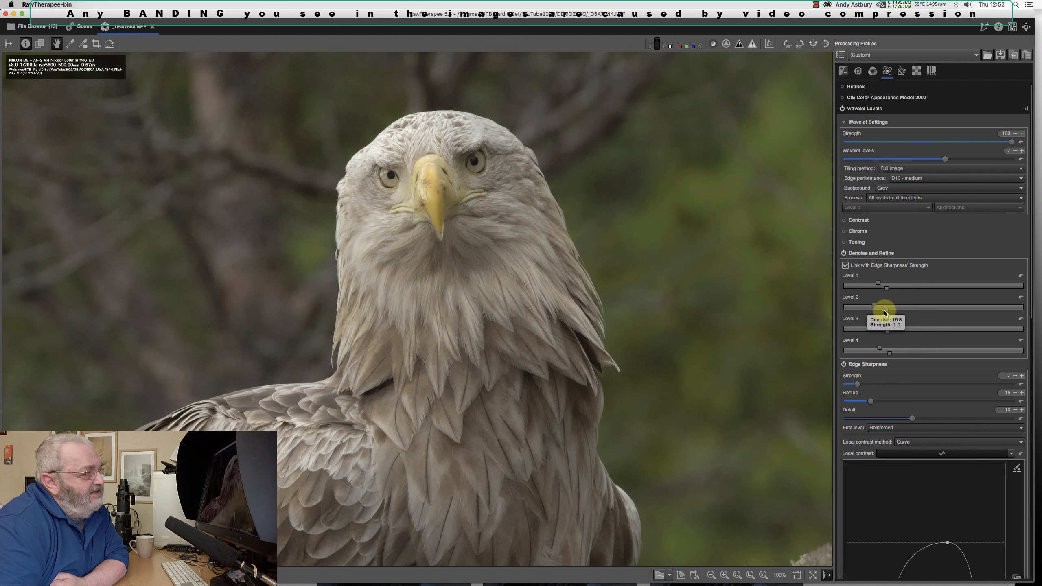
pyautogui.moveTo(886, 311); pyautogui.dragTo(890, 313)
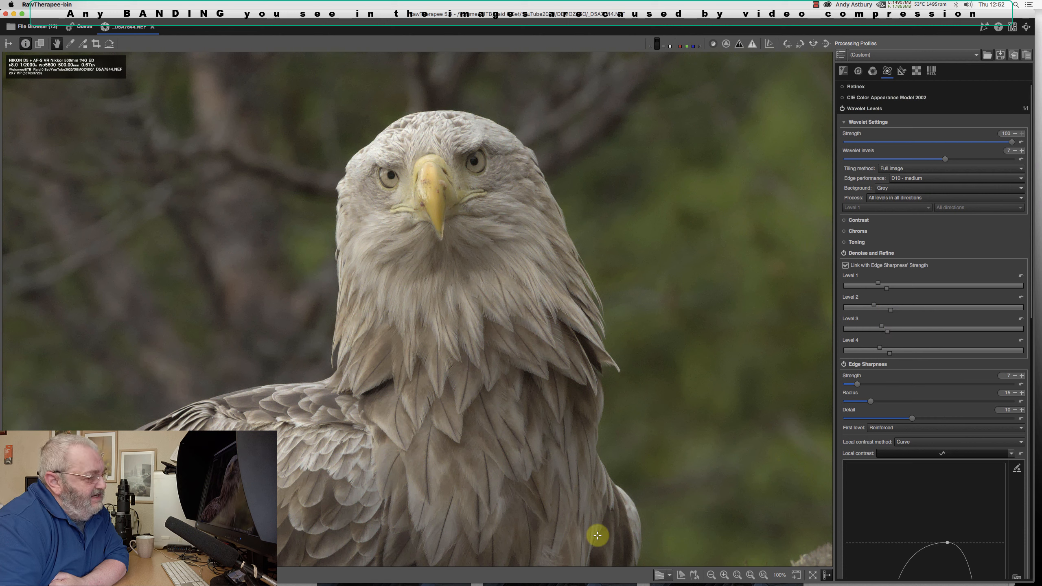
# Compare the eagle's neck feathers at 200% with Wavelet Levels off and on, leaving it enabled
pyautogui.click(724, 575)
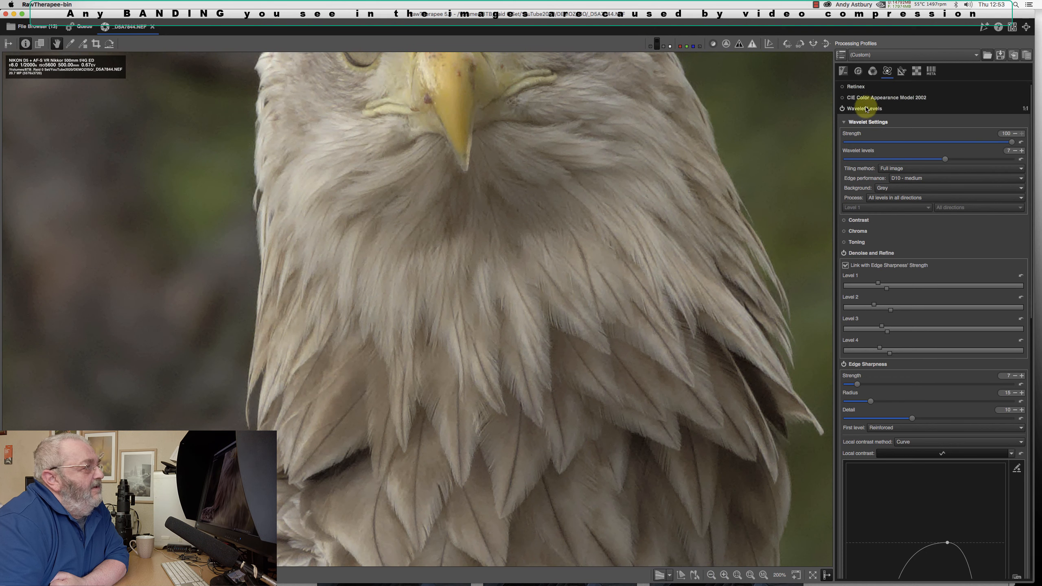
pyautogui.click(843, 109)
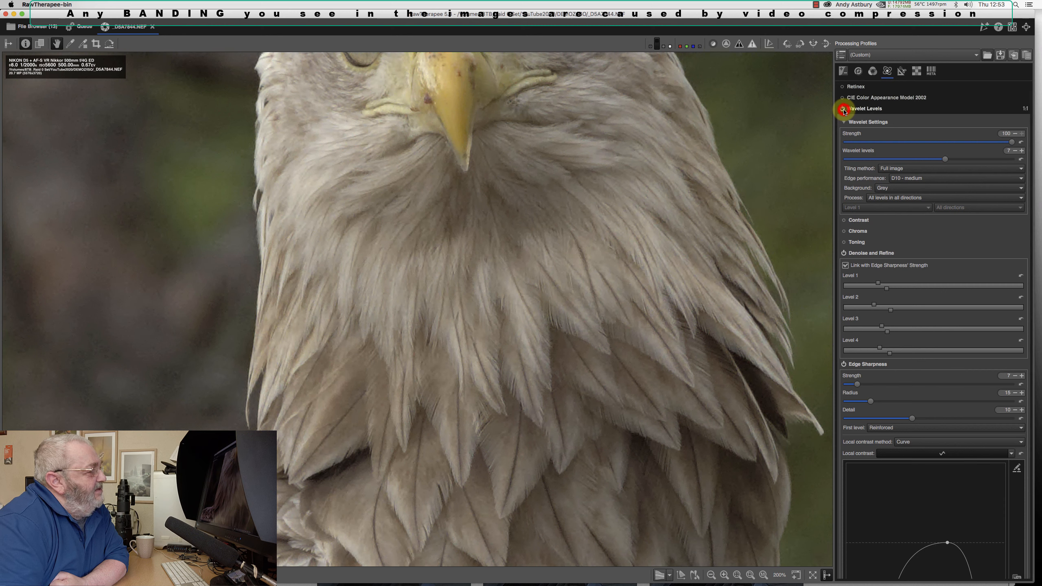
pyautogui.click(843, 109)
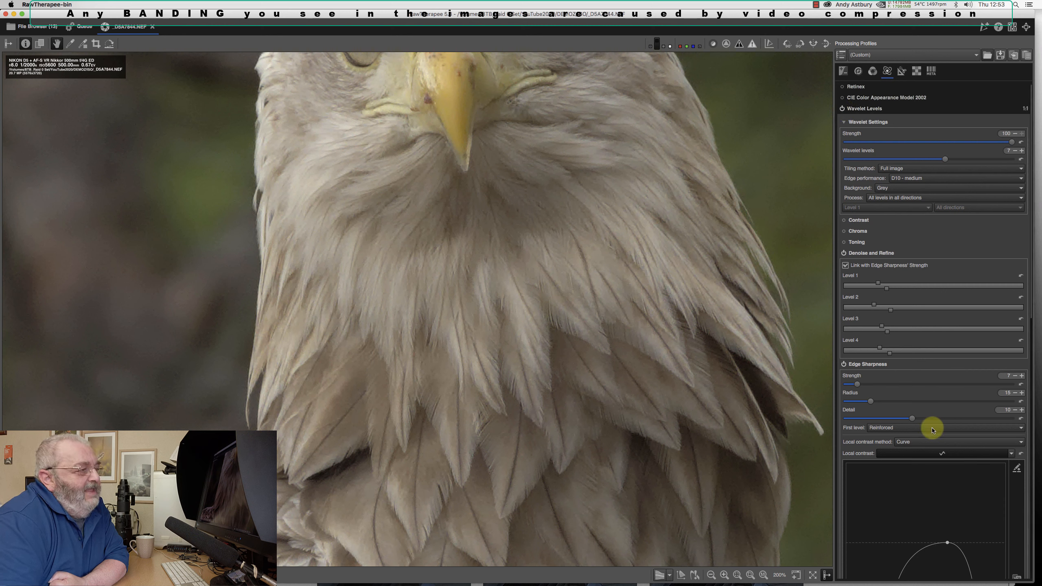
# Raise the peak of the Edge Sharpness local contrast curve above the midline and shift it toward the highlights
pyautogui.click(947, 542)
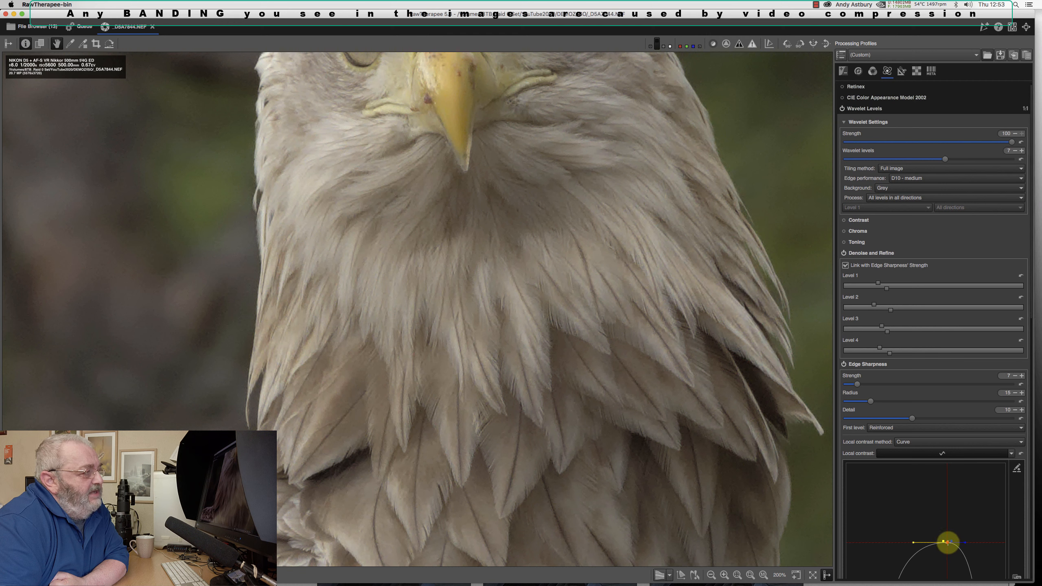
pyautogui.click(947, 541)
pyautogui.moveTo(948, 541); pyautogui.dragTo(961, 521)
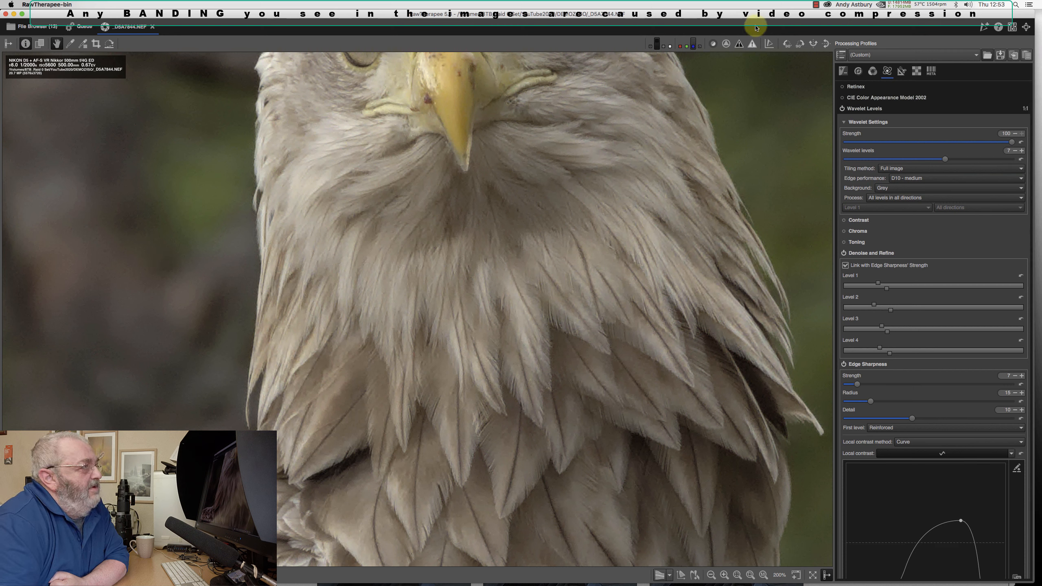
# Turn Wavelet Levels off and on twice to compare the neck feathers with the reshaped local contrast curve, leaving it enabled
pyautogui.click(842, 109)
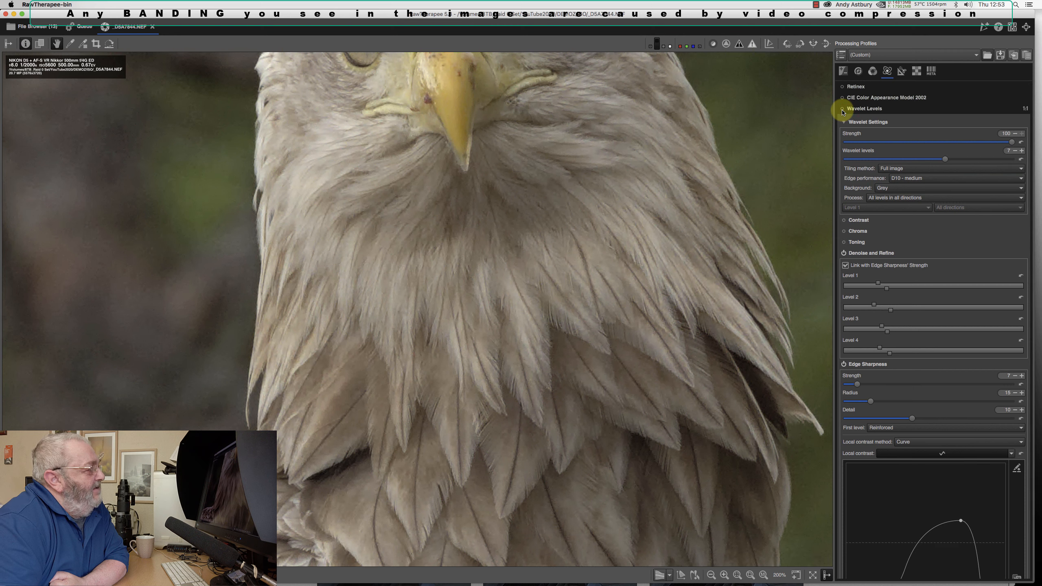
pyautogui.click(842, 109)
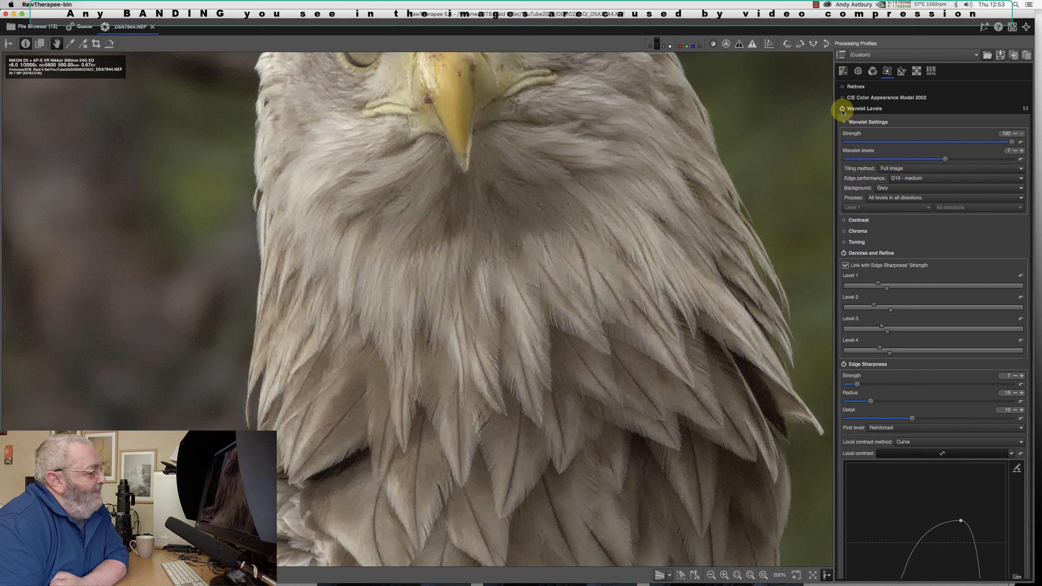
pyautogui.click(842, 110)
pyautogui.click(842, 109)
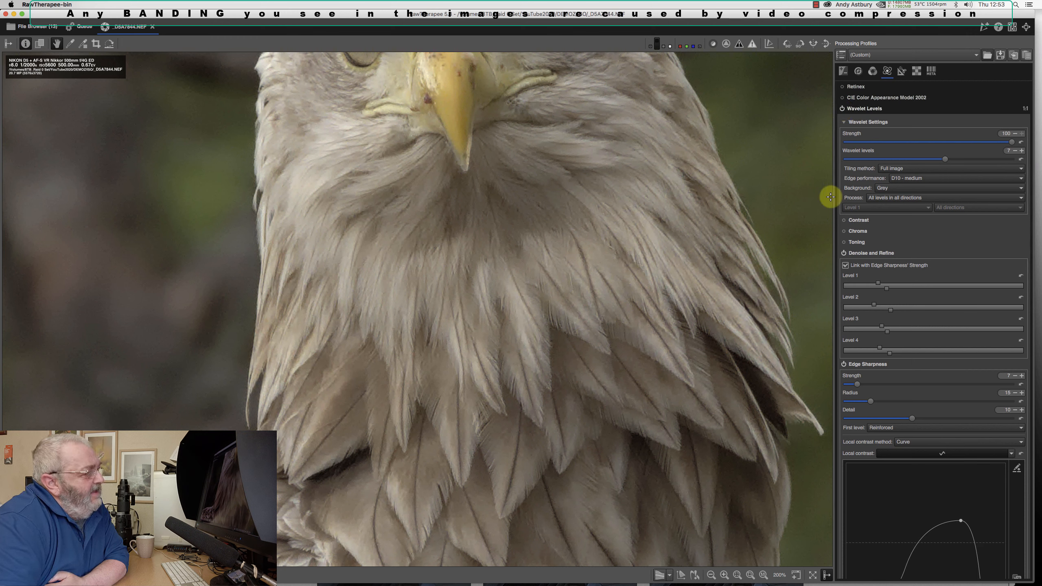
# Lower the local contrast curve's peak to just above the midline, slightly further toward the highlights, and reduce the Wavelet Settings Strength to 61
pyautogui.click(961, 521)
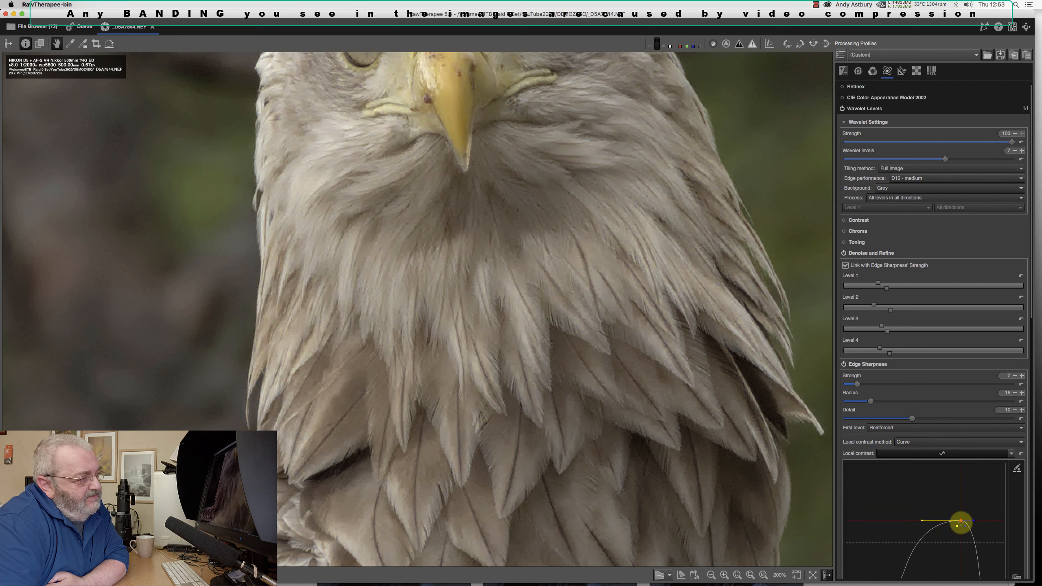
pyautogui.moveTo(960, 521); pyautogui.dragTo(967, 537)
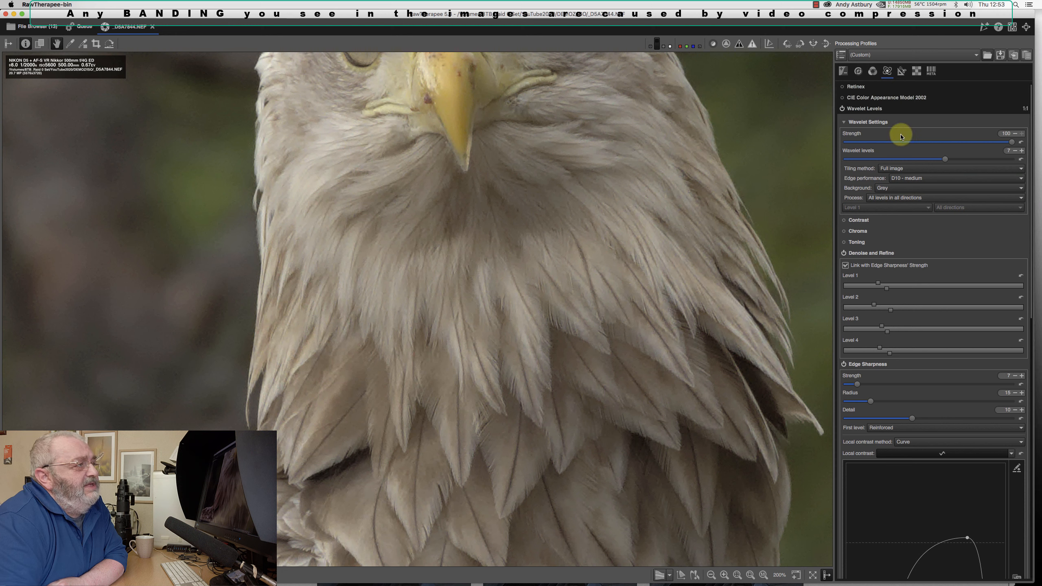
pyautogui.click(962, 142)
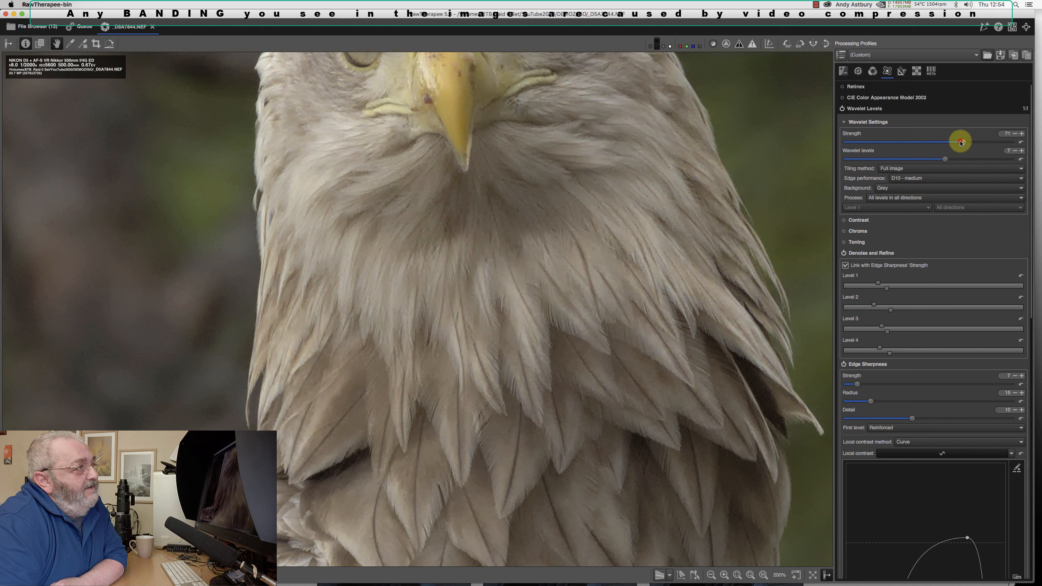
pyautogui.moveTo(961, 143); pyautogui.dragTo(945, 144)
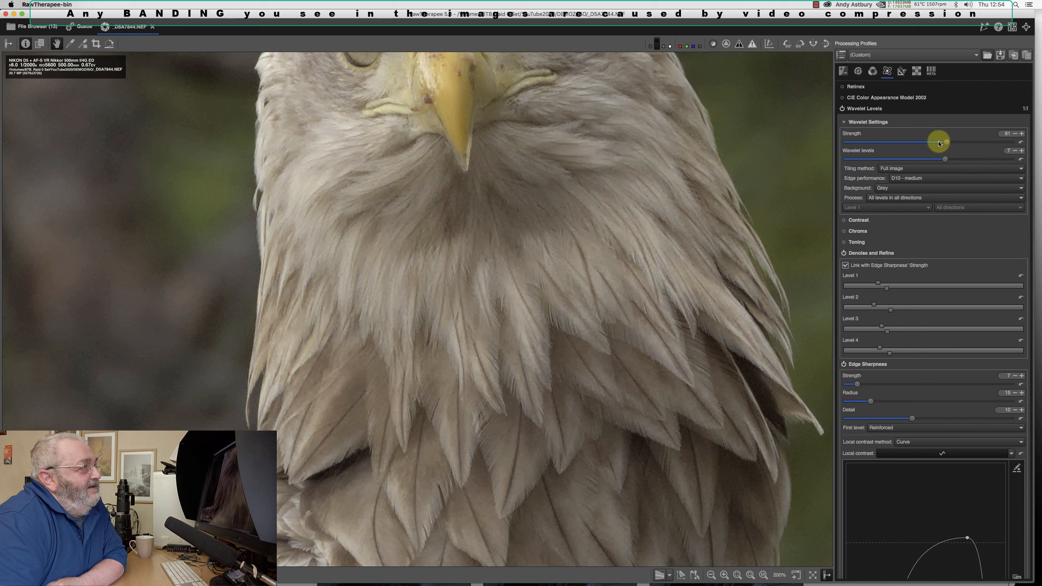
# Compare the eagle's neck and head at 200% with Wavelet Levels off and on, leave it enabled, and review the bird at 100%
pyautogui.click(841, 109)
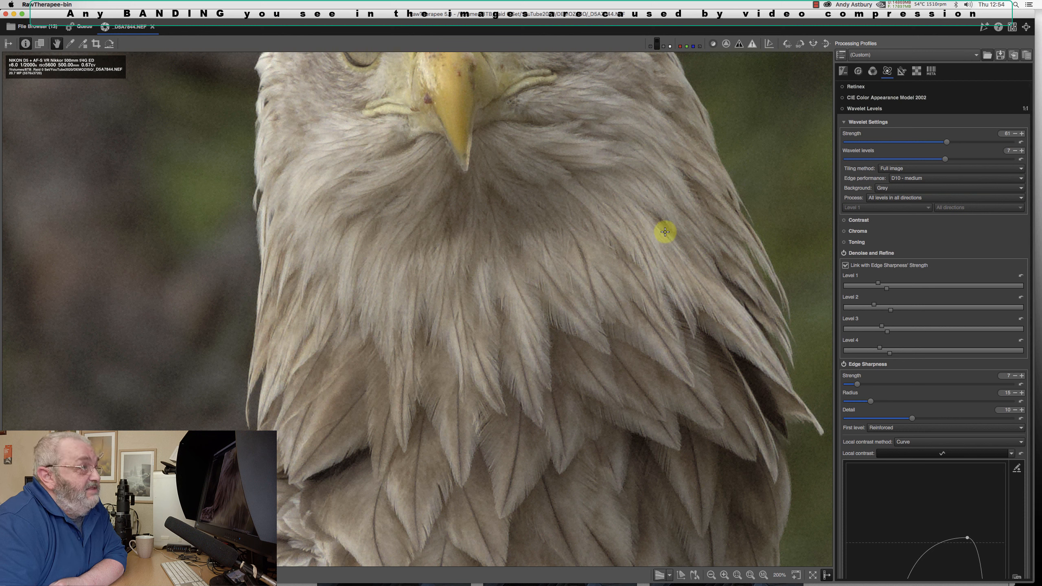
pyautogui.click(842, 109)
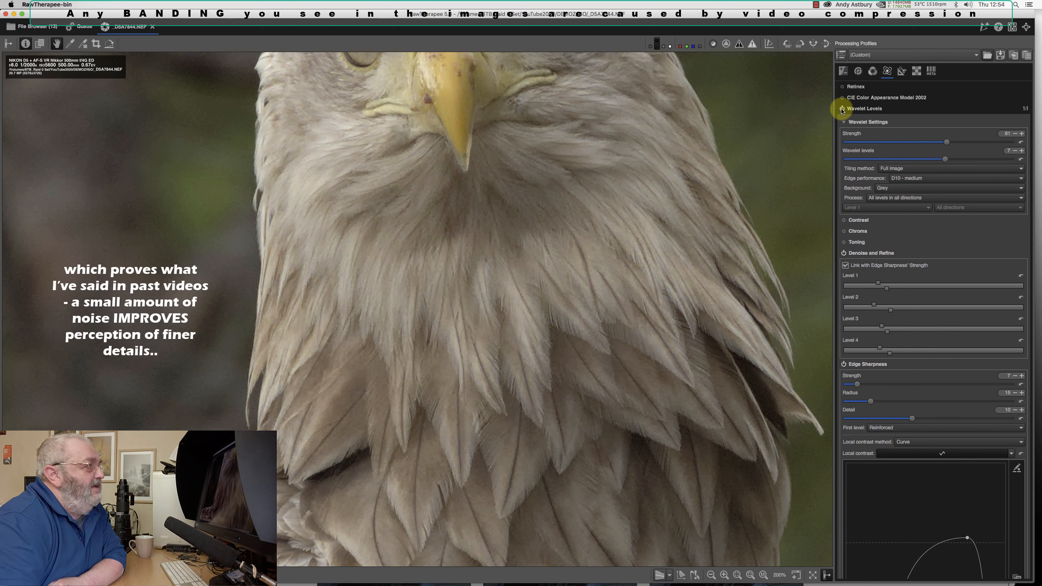
pyautogui.click(841, 109)
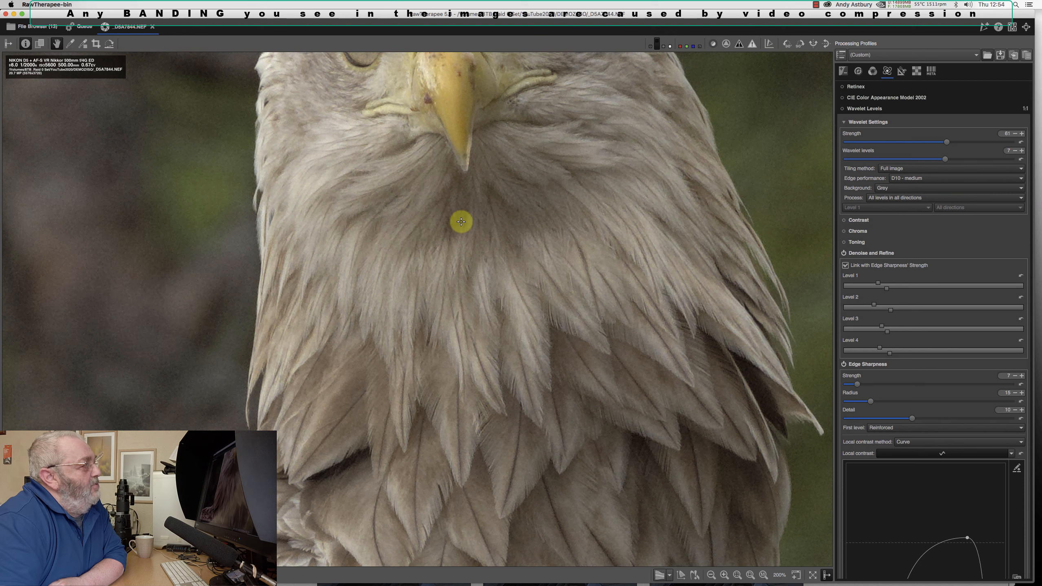
pyautogui.moveTo(491, 178); pyautogui.dragTo(496, 199)
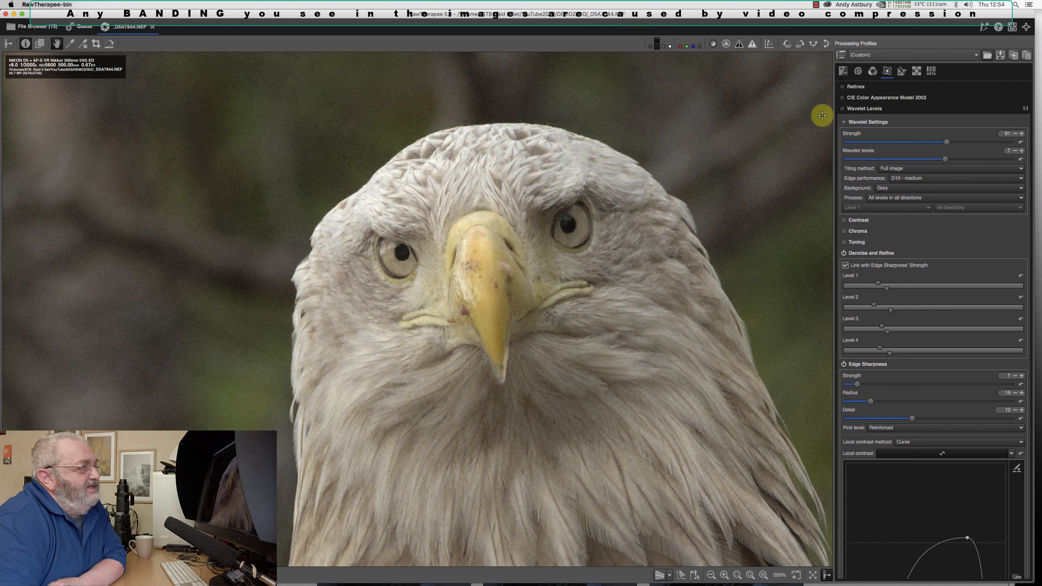
pyautogui.click(841, 109)
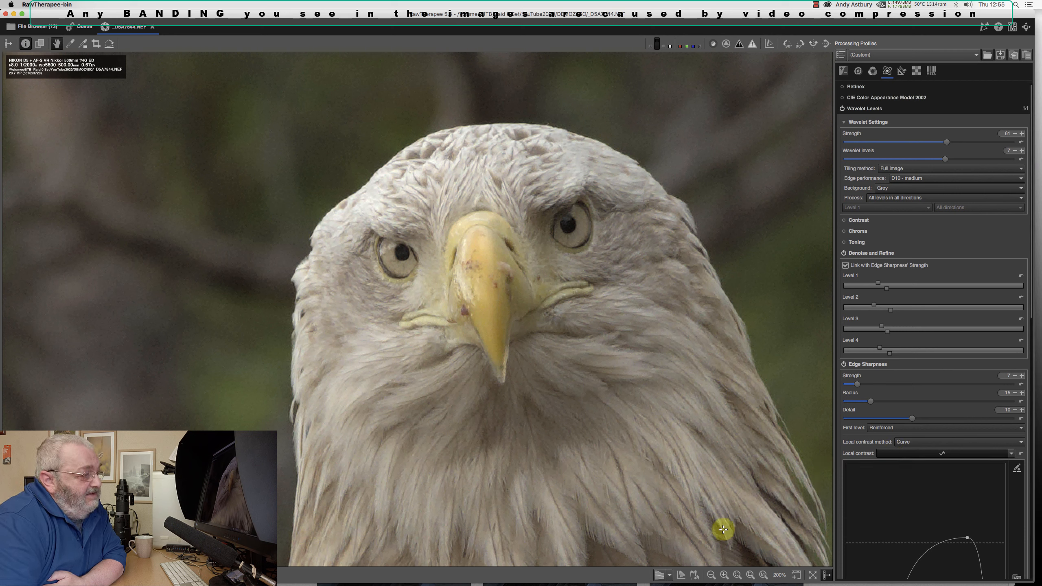
pyautogui.click(762, 575)
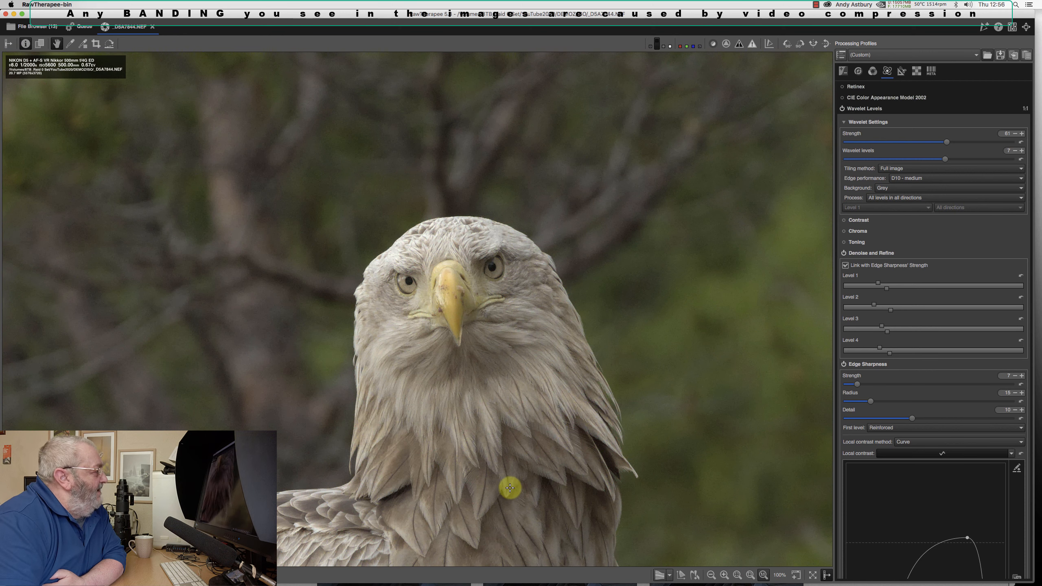
pyautogui.scroll(1, 507, 486)
pyautogui.click(763, 575)
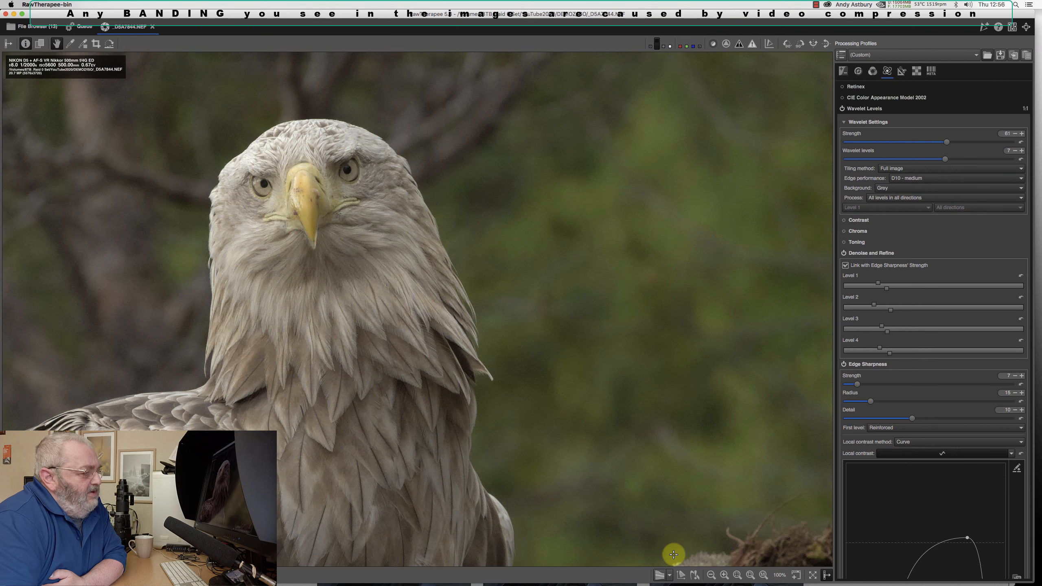
# Fit the whole image in view and raise the HSV Equalizer saturation curve for green slightly, yellow more, and red most
pyautogui.click(738, 576)
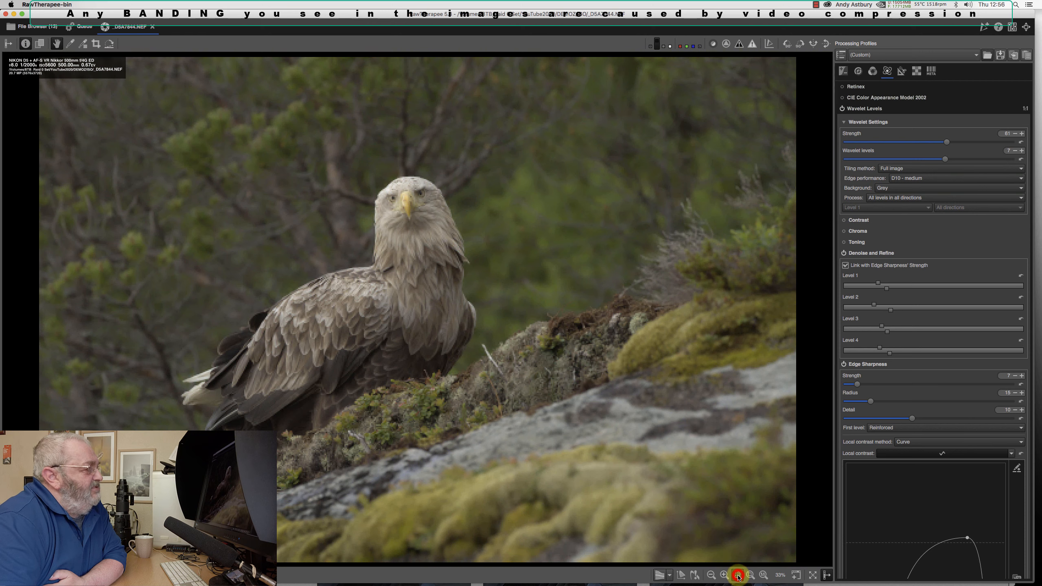
pyautogui.click(872, 73)
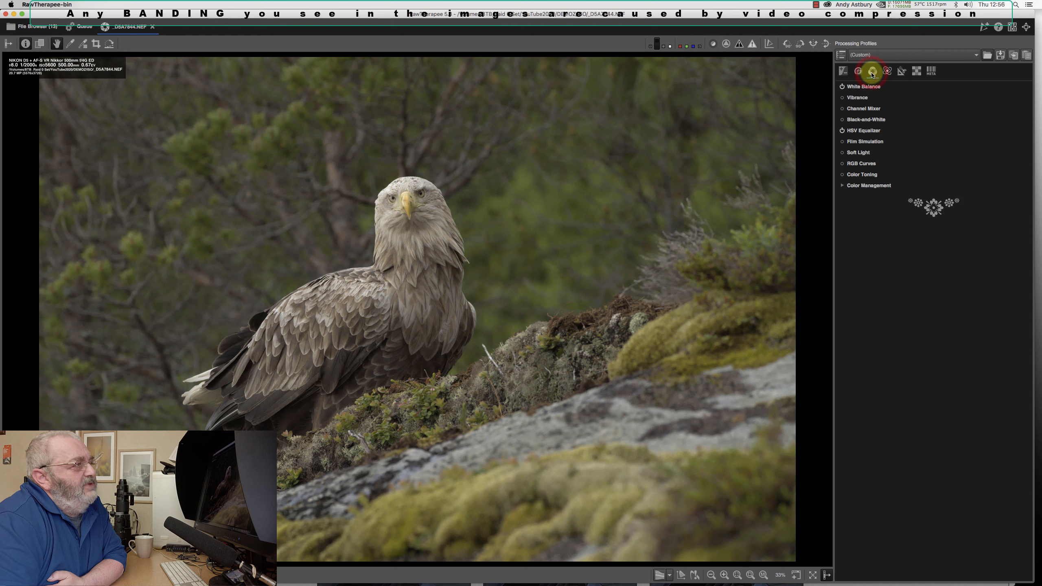
pyautogui.click(864, 132)
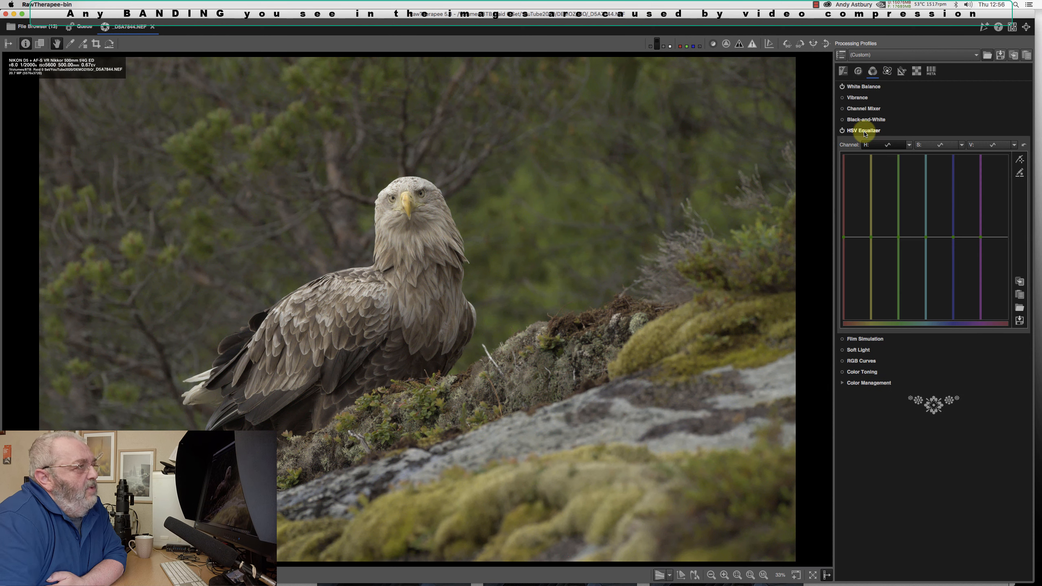
pyautogui.click(925, 146)
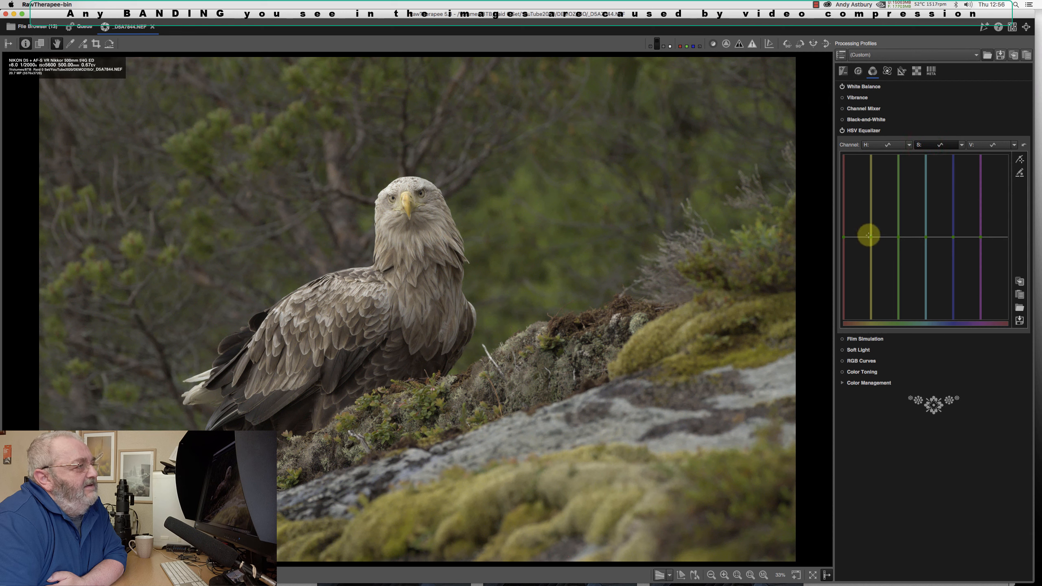
pyautogui.moveTo(867, 233); pyautogui.dragTo(898, 231)
pyautogui.click(847, 237)
# Copy the HSV Equalizer's saturation curve and paste it into the V channel
pyautogui.click(1019, 282)
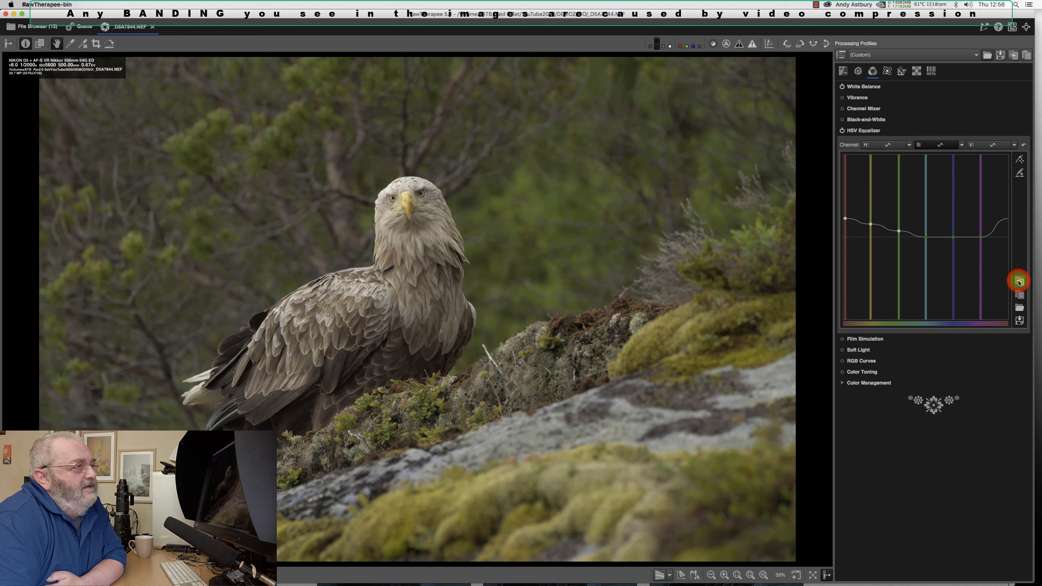
pyautogui.click(977, 145)
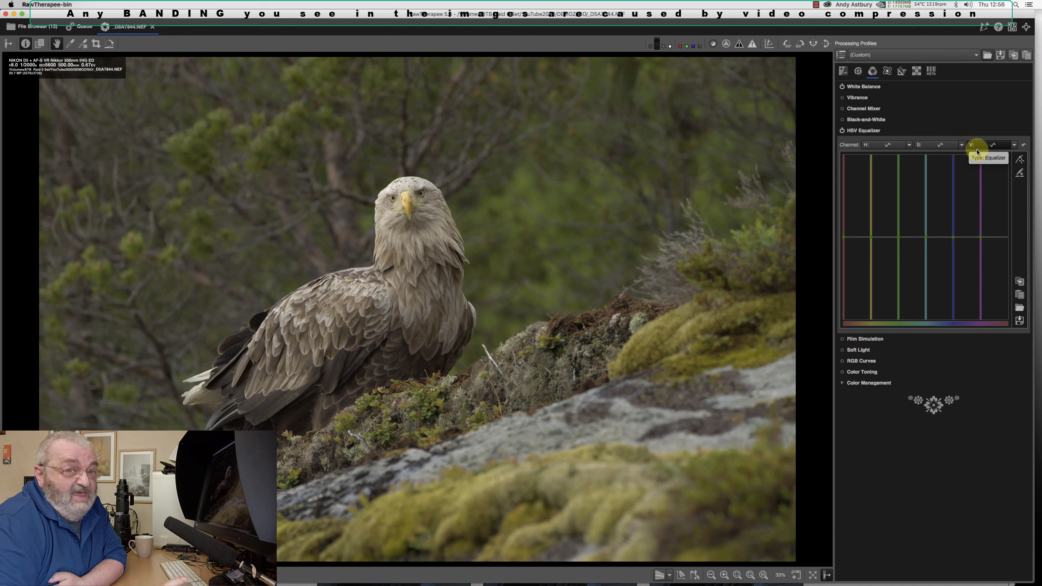
pyautogui.click(1020, 295)
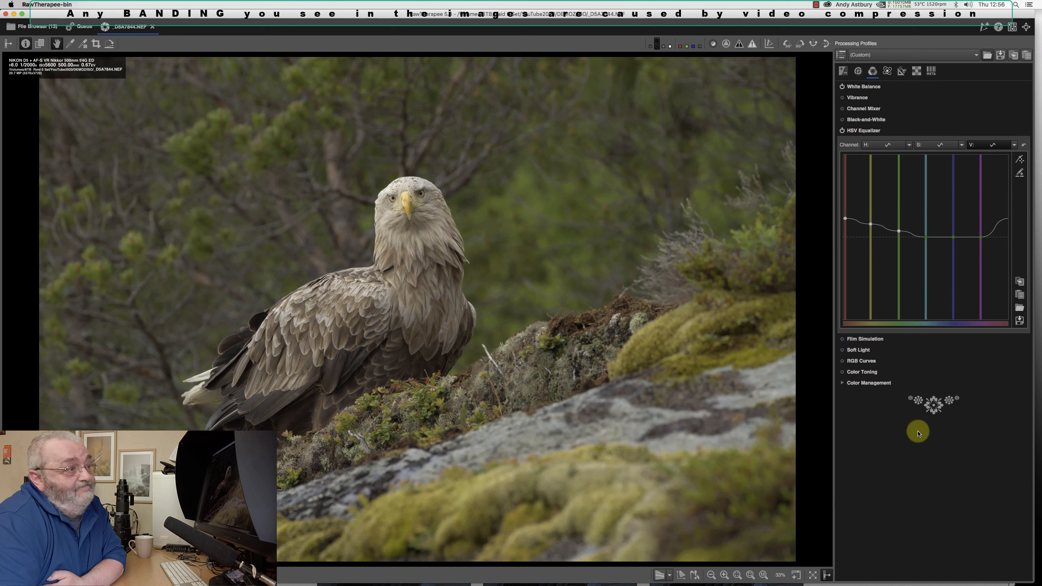
# Enlarge the preview to the full window and examine the eagle's plumage, the foreground vegetation and the head at 50% and 100%
pyautogui.click(813, 575)
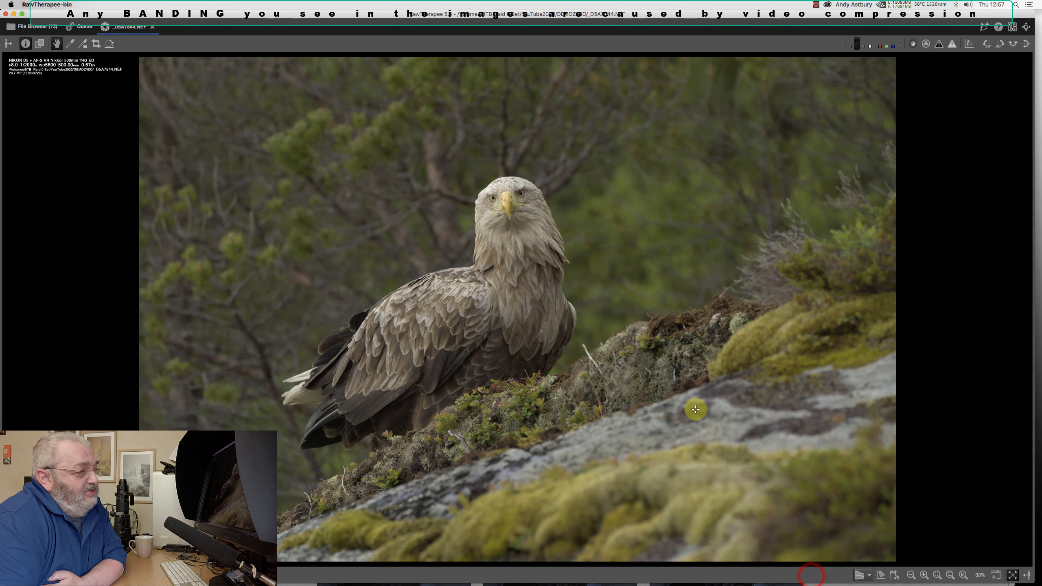
pyautogui.click(923, 576)
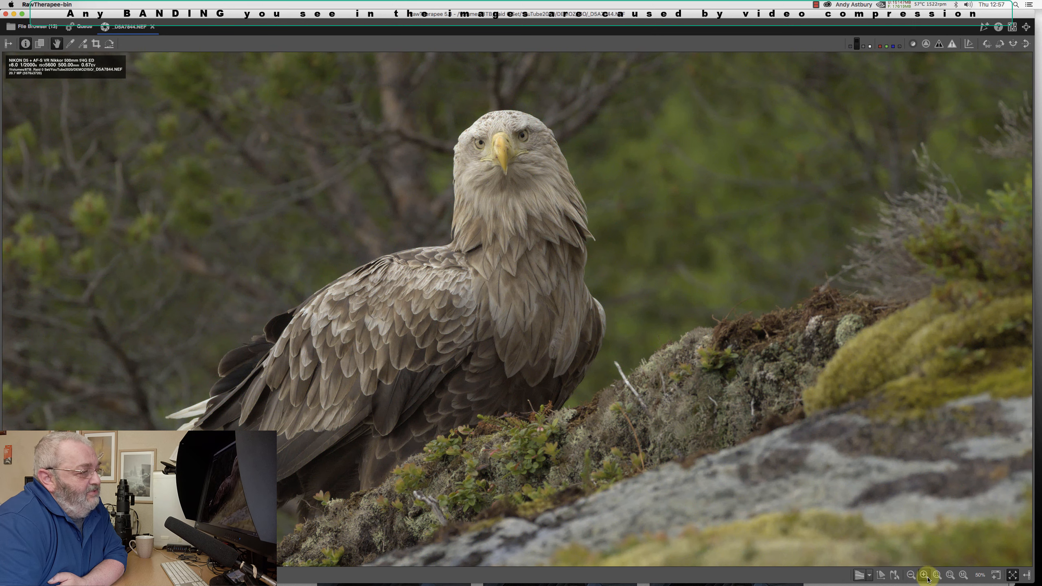
pyautogui.click(962, 576)
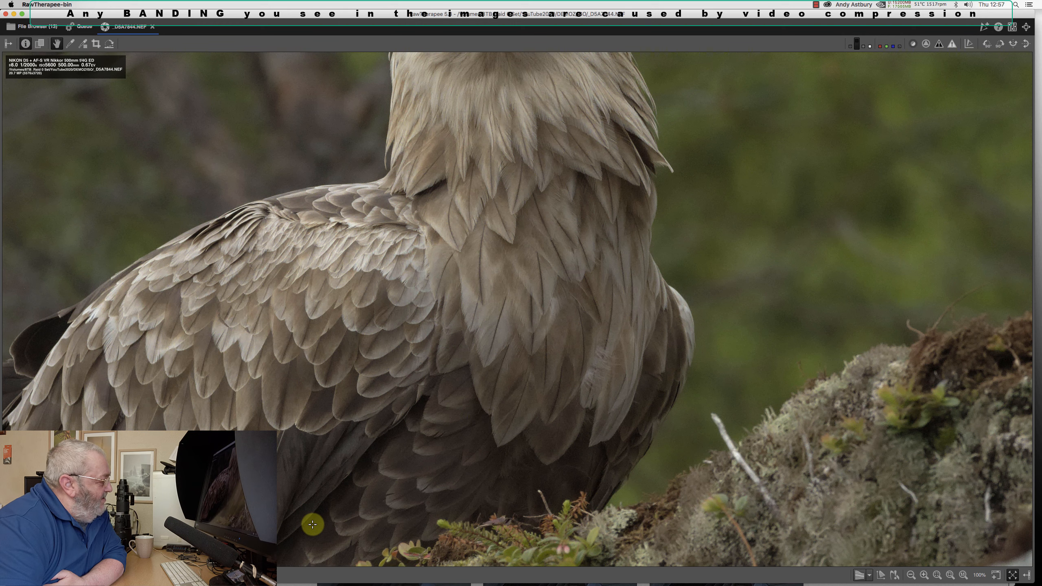
pyautogui.moveTo(312, 525); pyautogui.dragTo(372, 474)
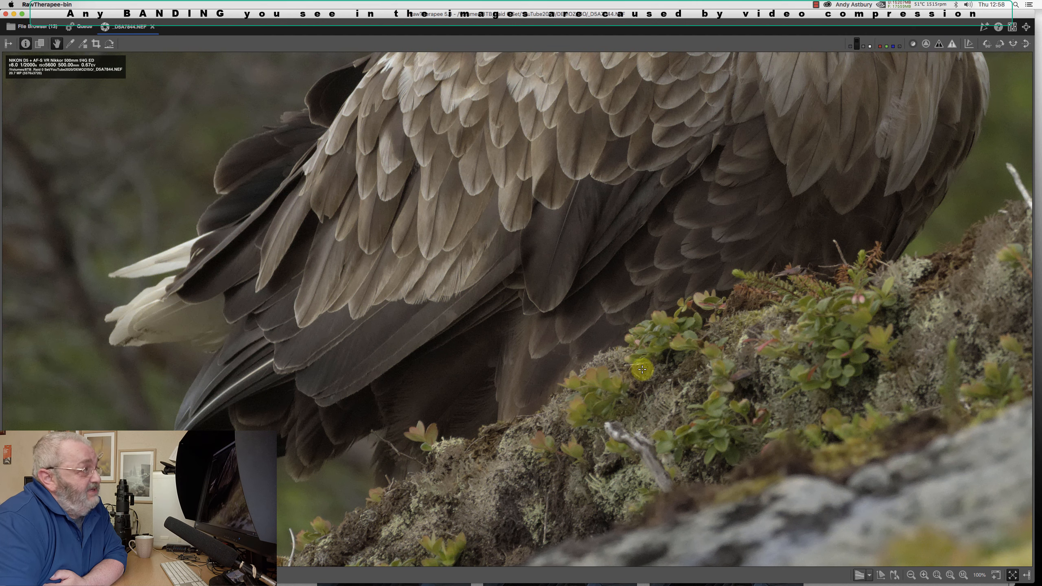
pyautogui.moveTo(624, 249); pyautogui.dragTo(614, 342)
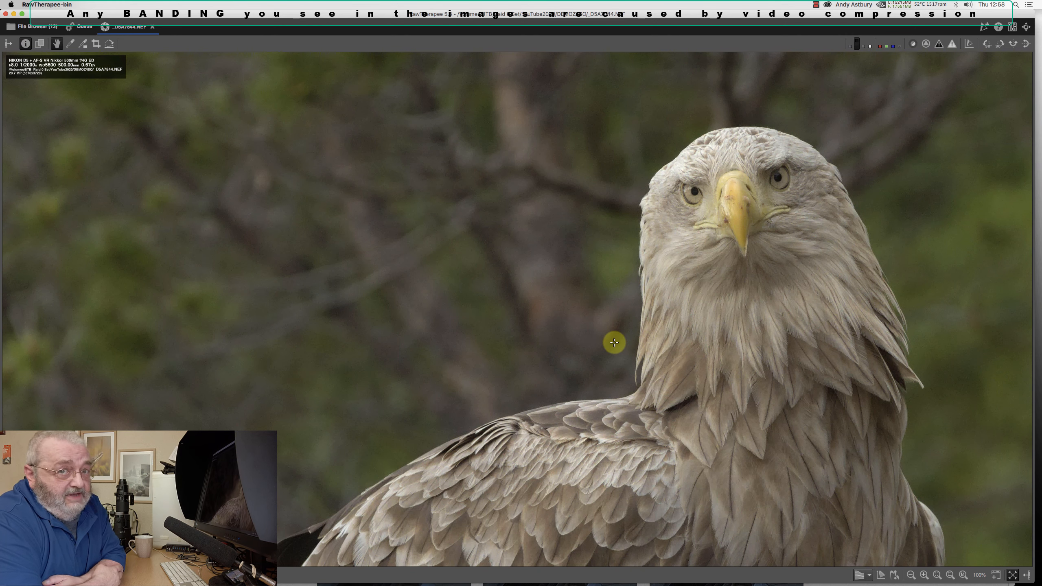